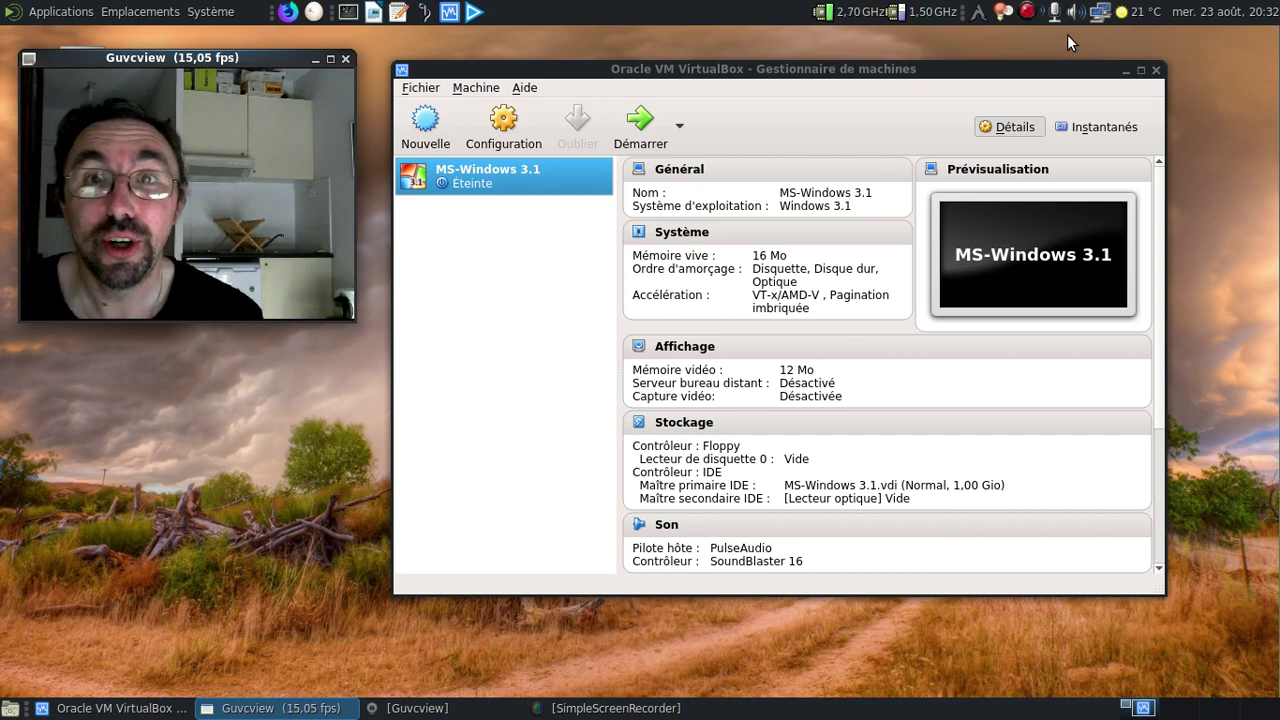
- Start the MS-Windows 3.1 virtual machine, minimize the machine manager and move the running machine's window higher on the desktop
click(642, 128)
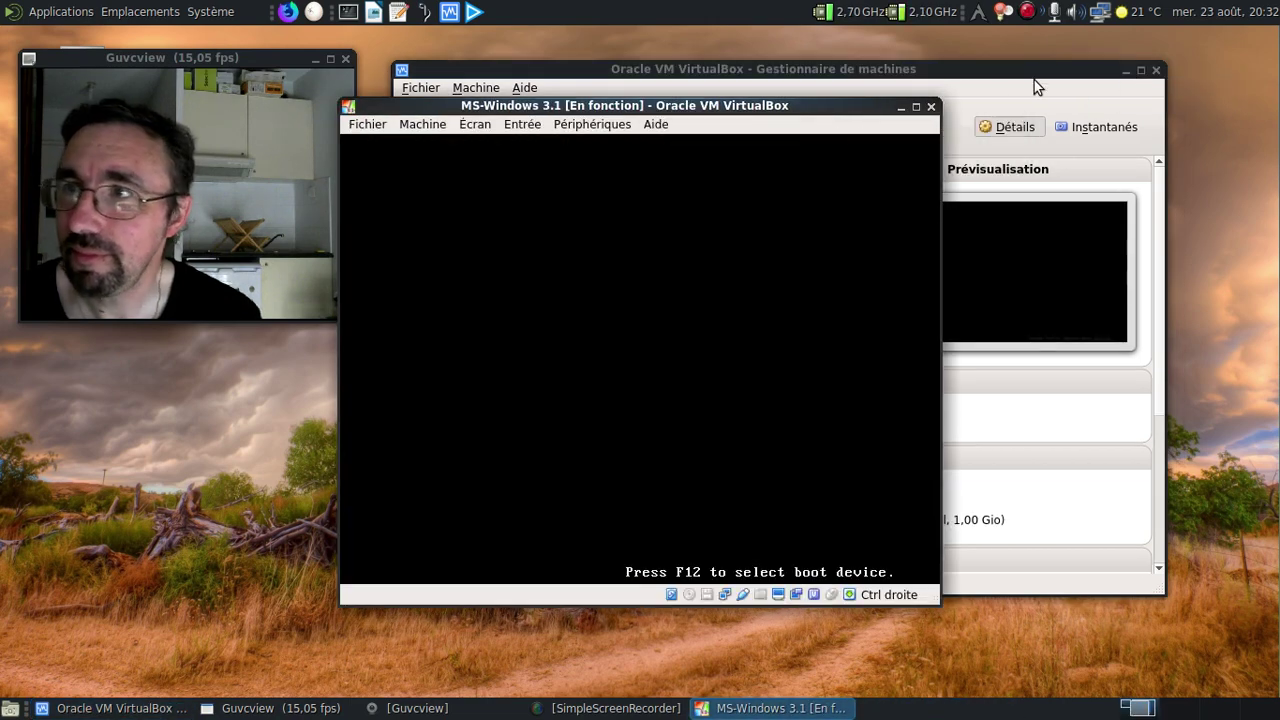
click(1118, 72)
click(1124, 71)
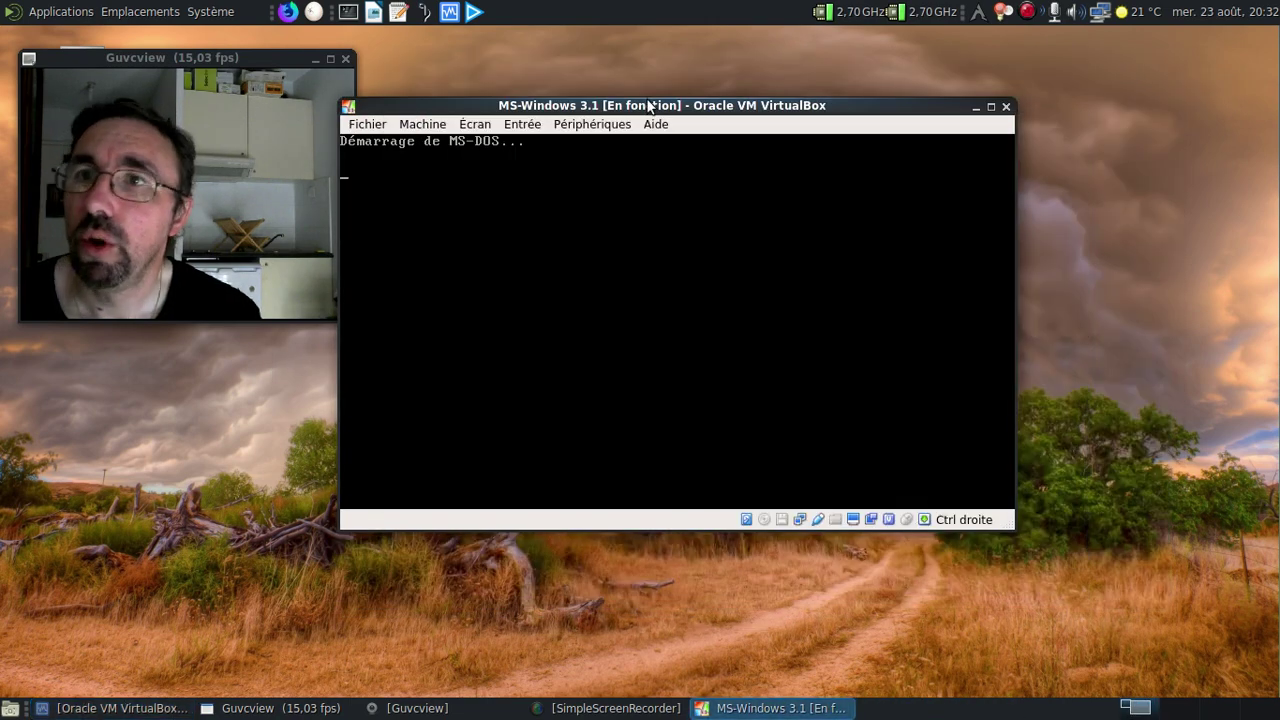
drag(647, 118, 683, 60)
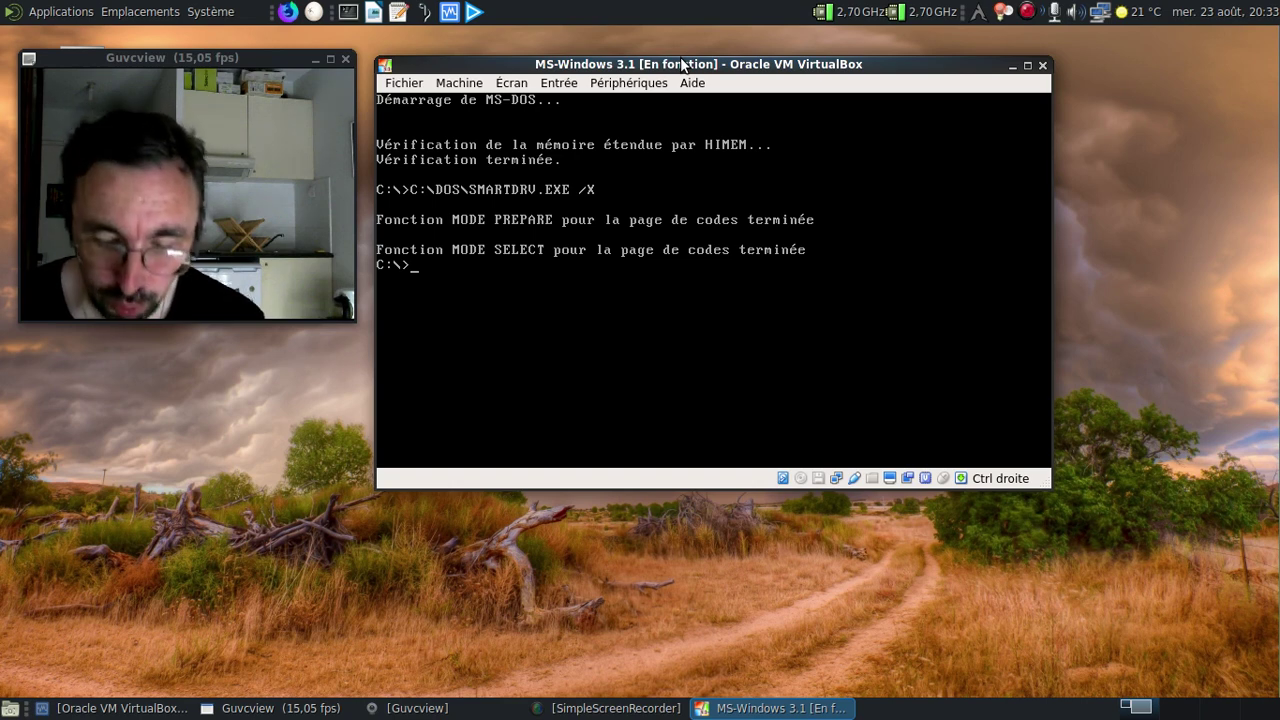
- Launch Microsoft Anti-Virus with msav and read its help topic "A propos de Microsoft Anti-Virus"
text(msav)
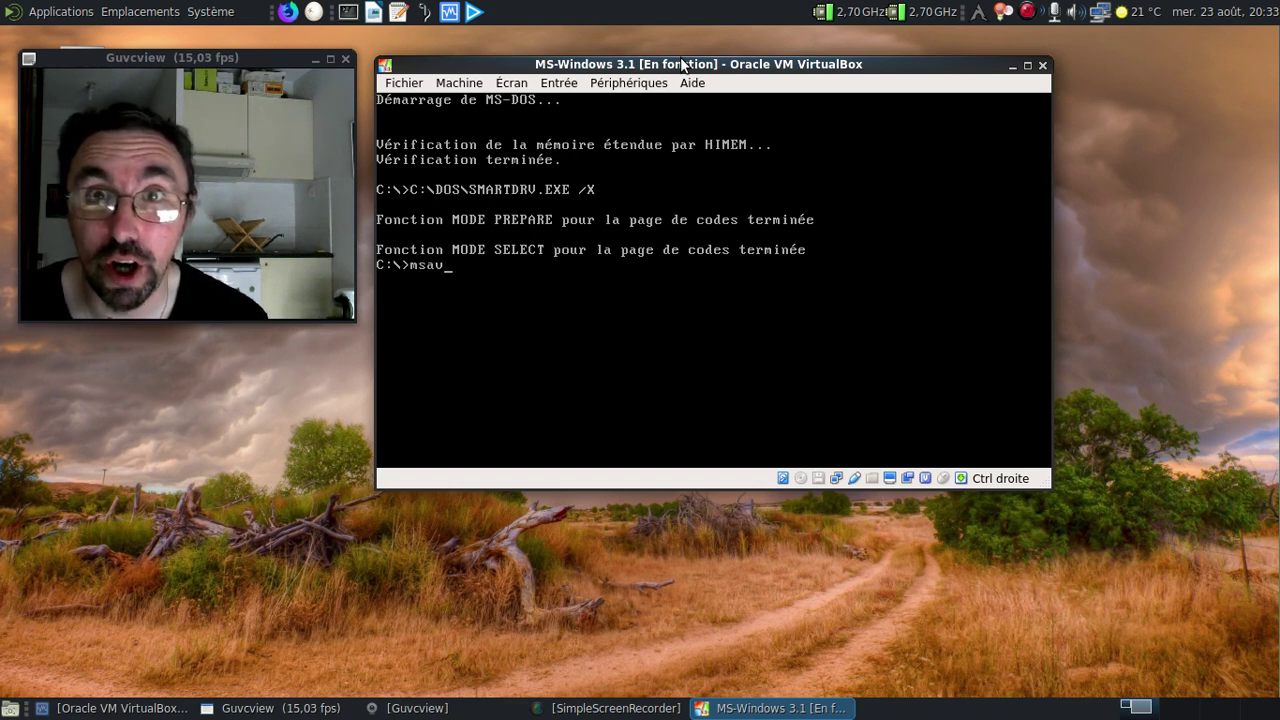
key(Return)
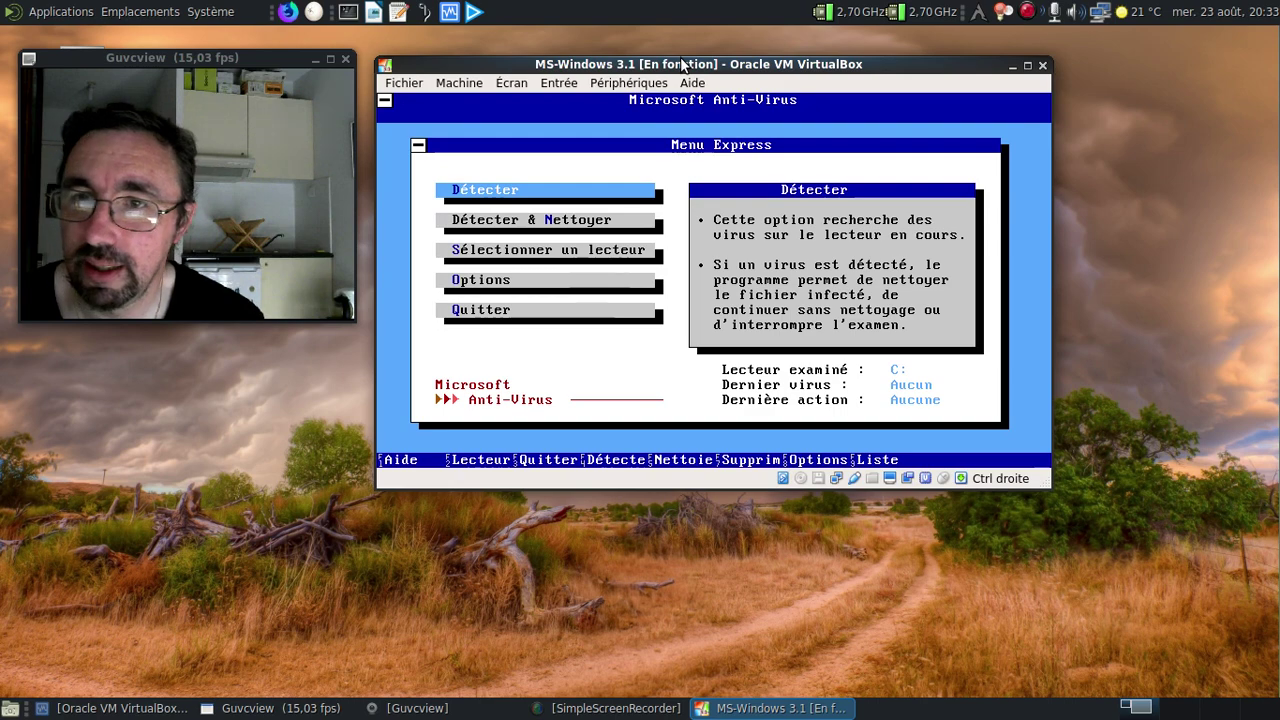
key(F1)
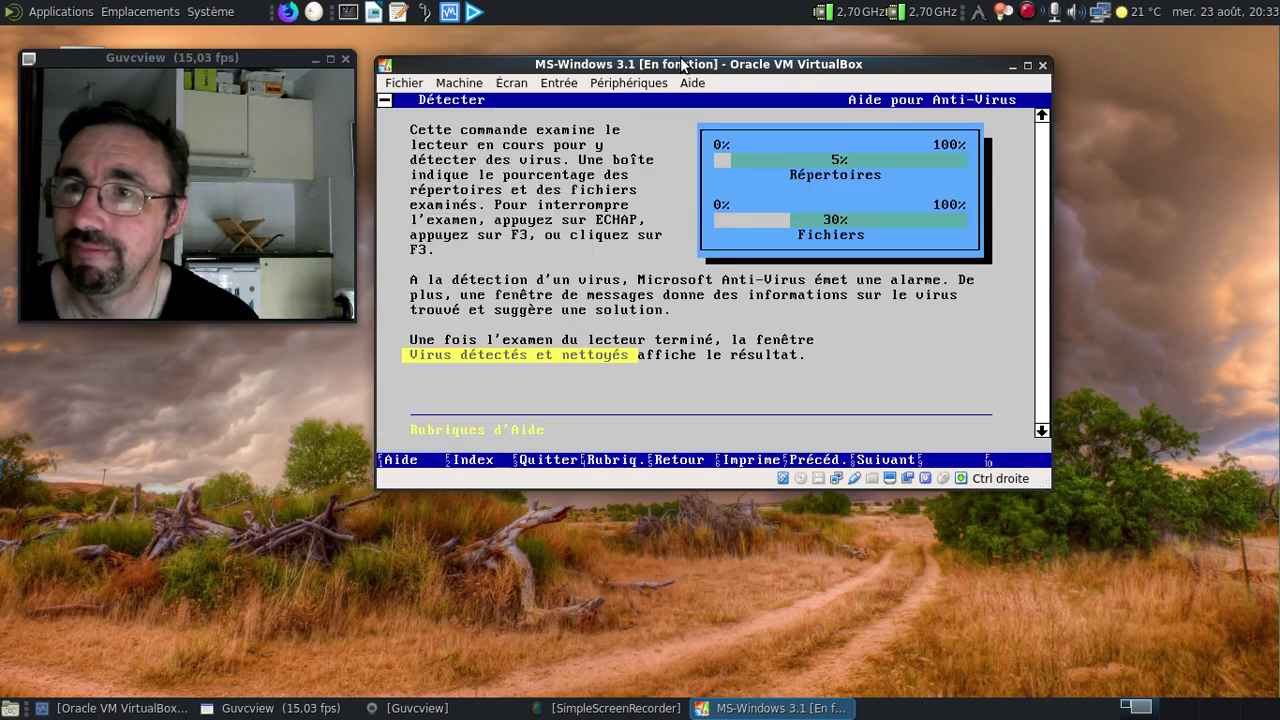
key(Tab)
key(Return)
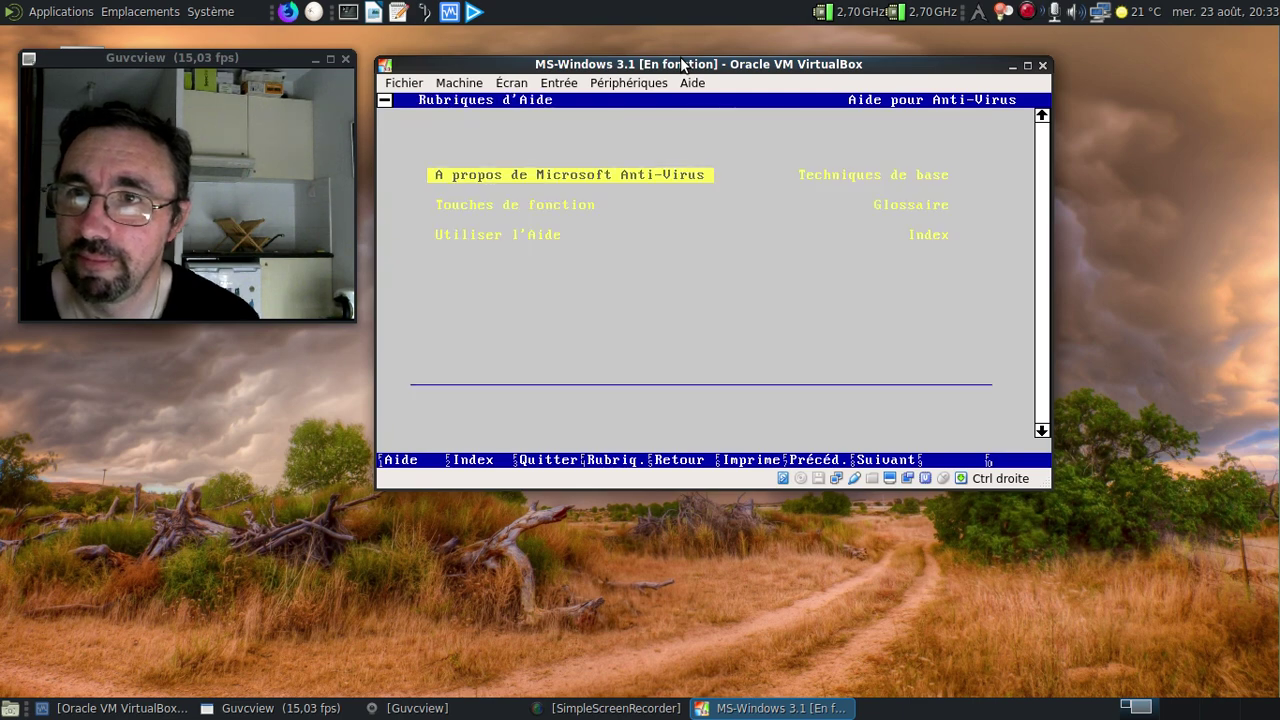
key(Return)
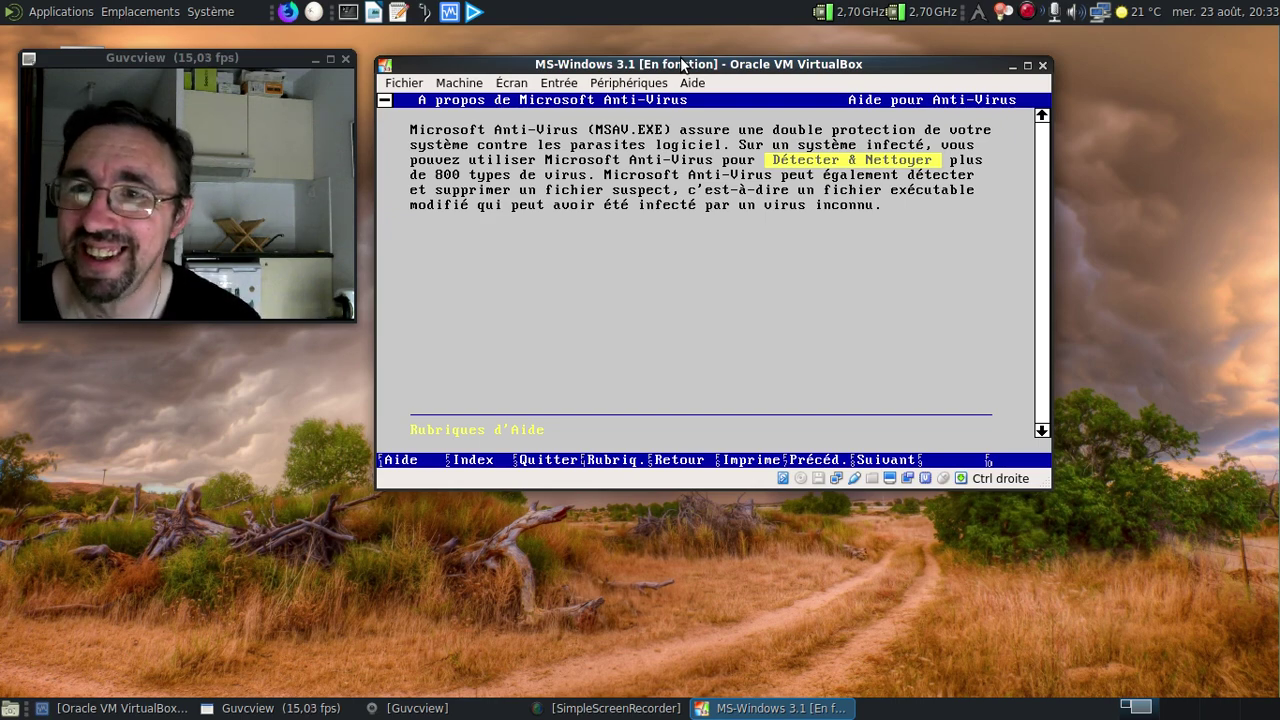
key(Escape)
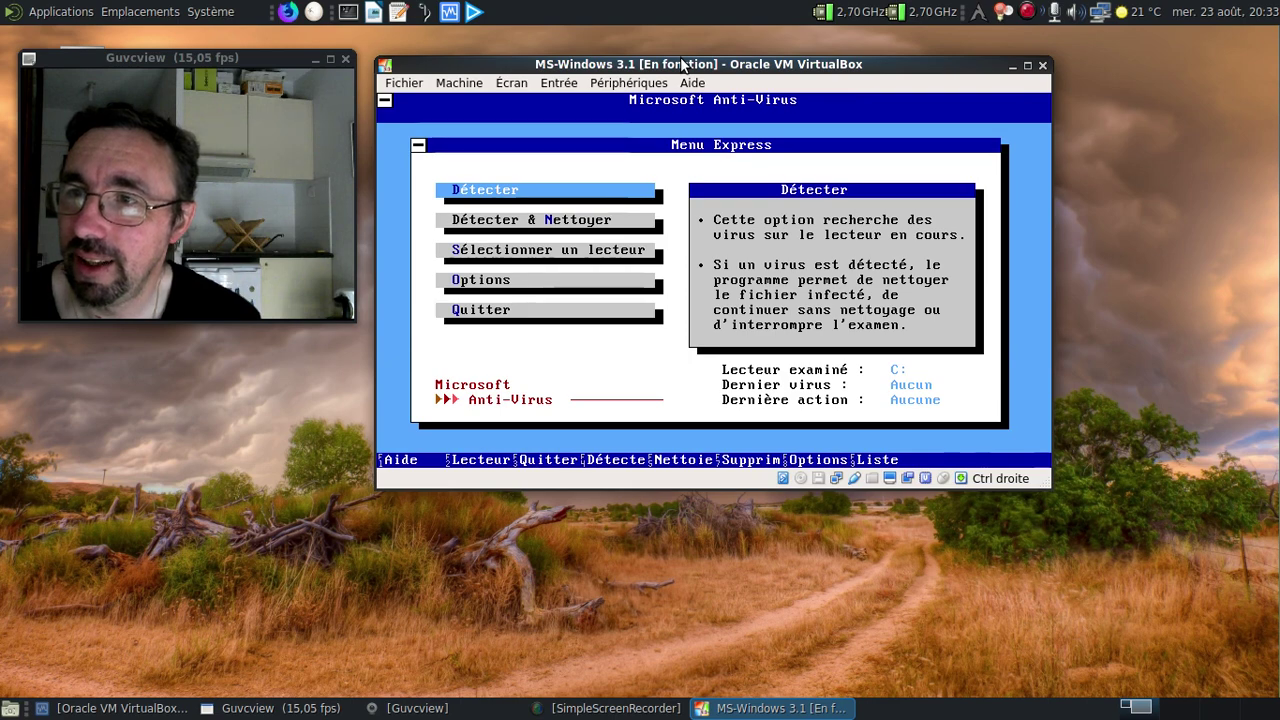
- Open the list of known viruses and read the information on April 1st D
key(F9)
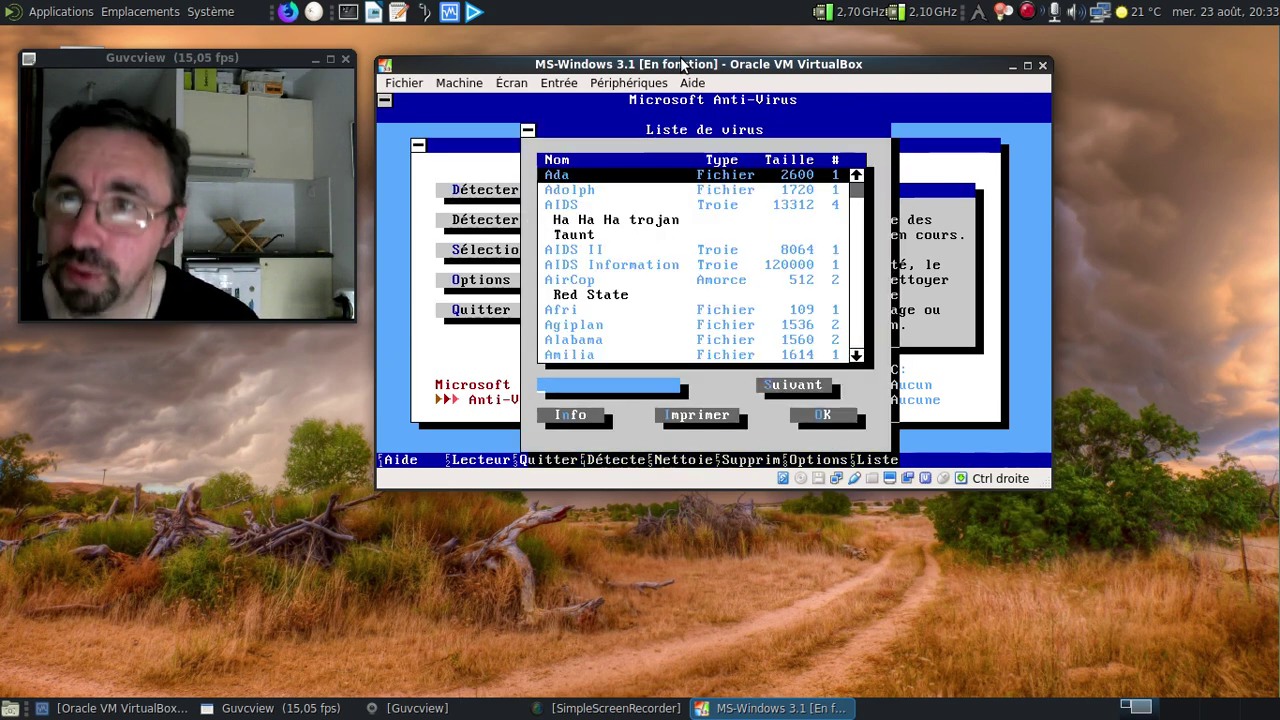
key(Page_Down)
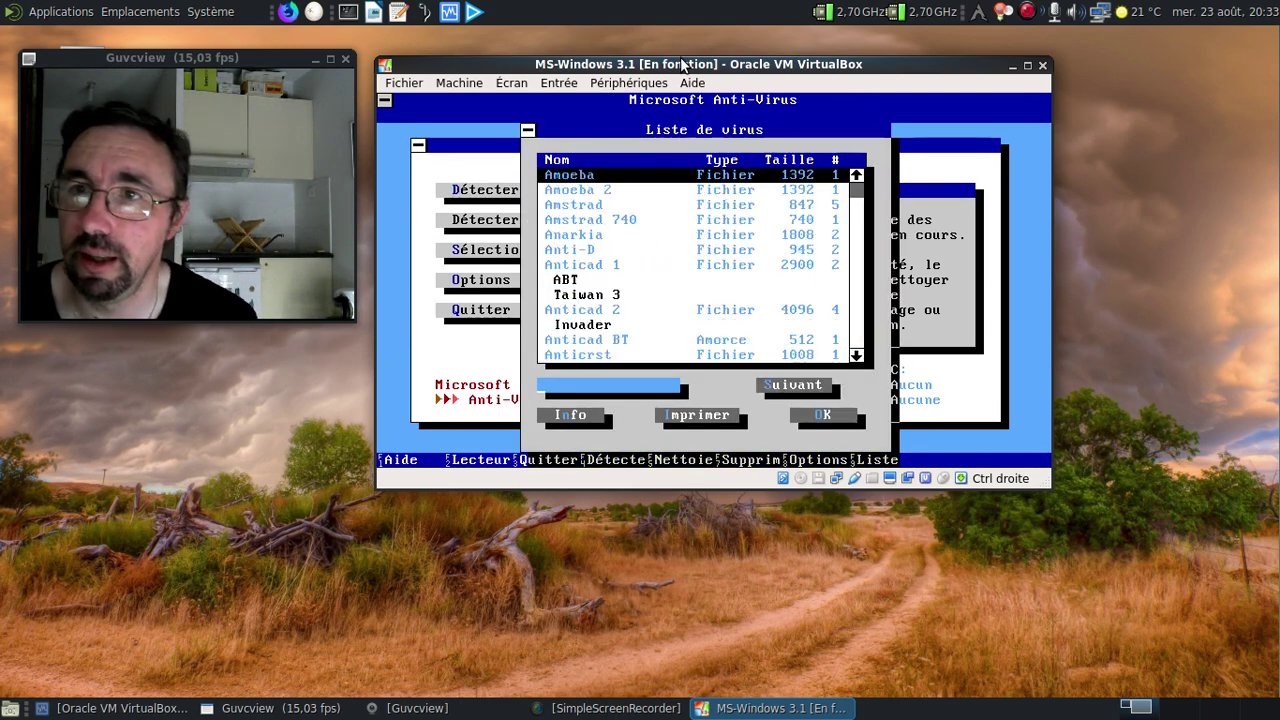
key(Page_Down)
key(Page_Down)
key(Page_Up)
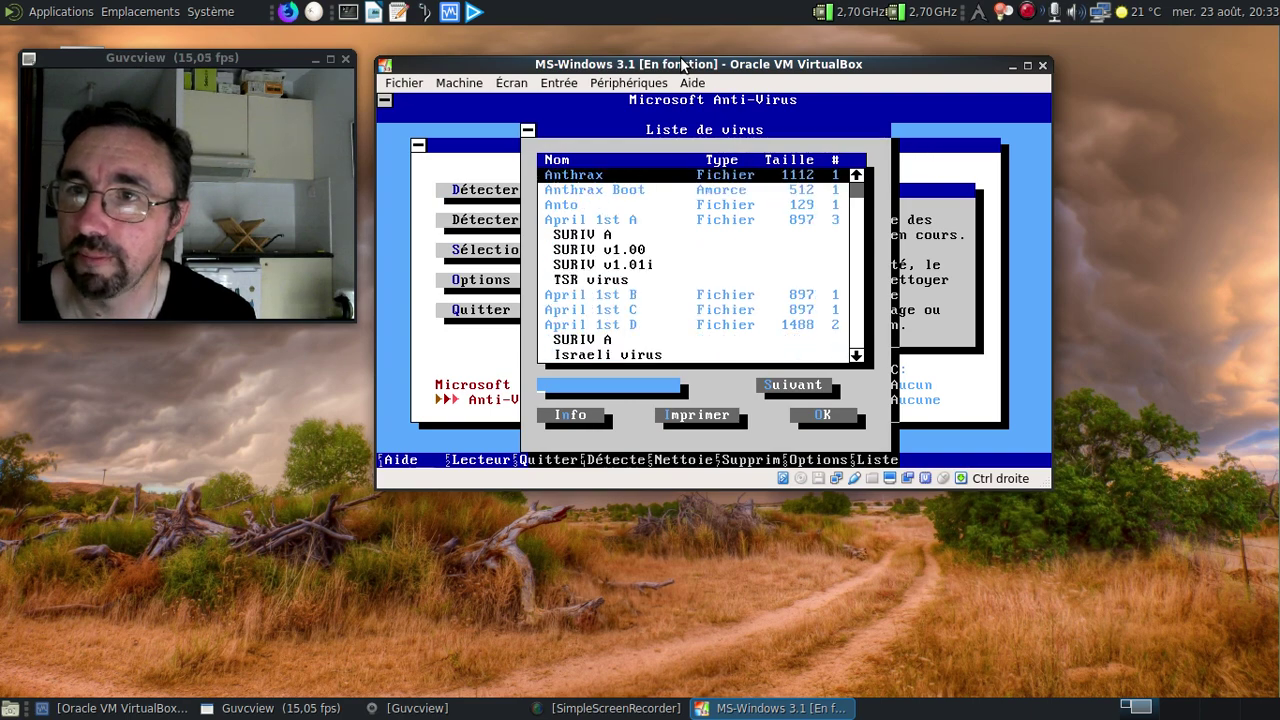
key(Page_Down)
key(Up)
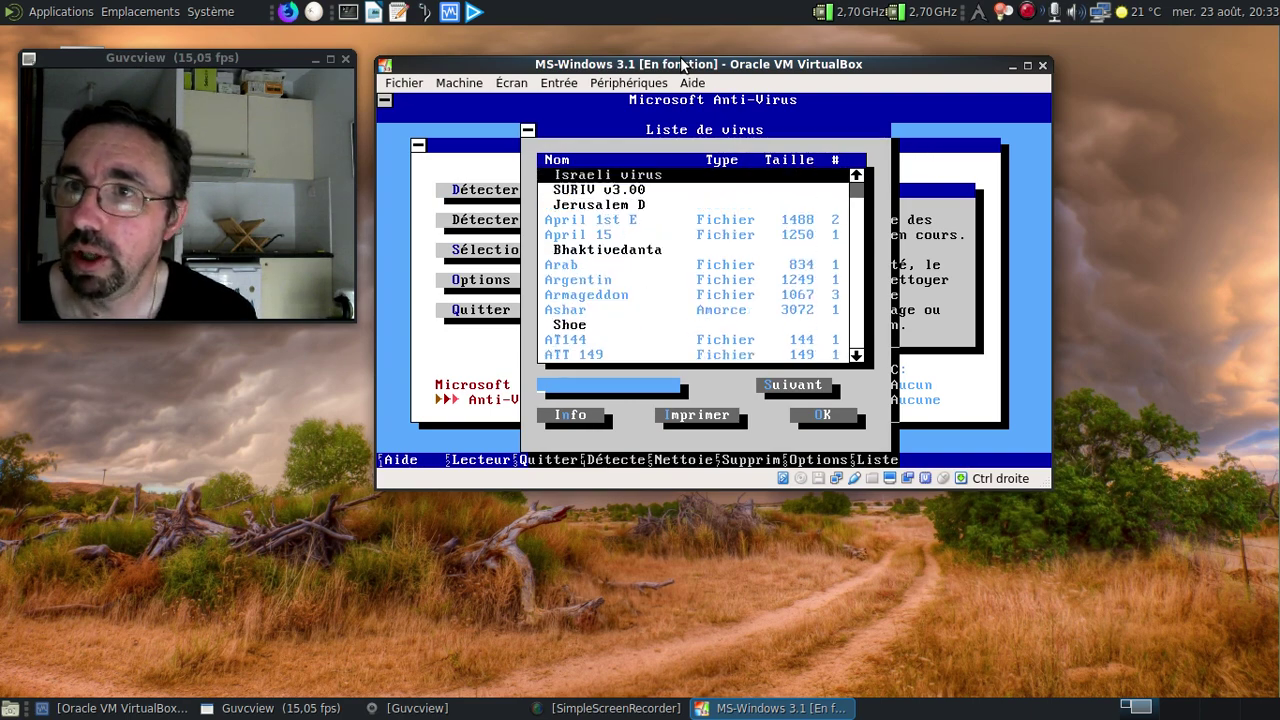
key(Up)
key(Up)
key(Up)
key(Down)
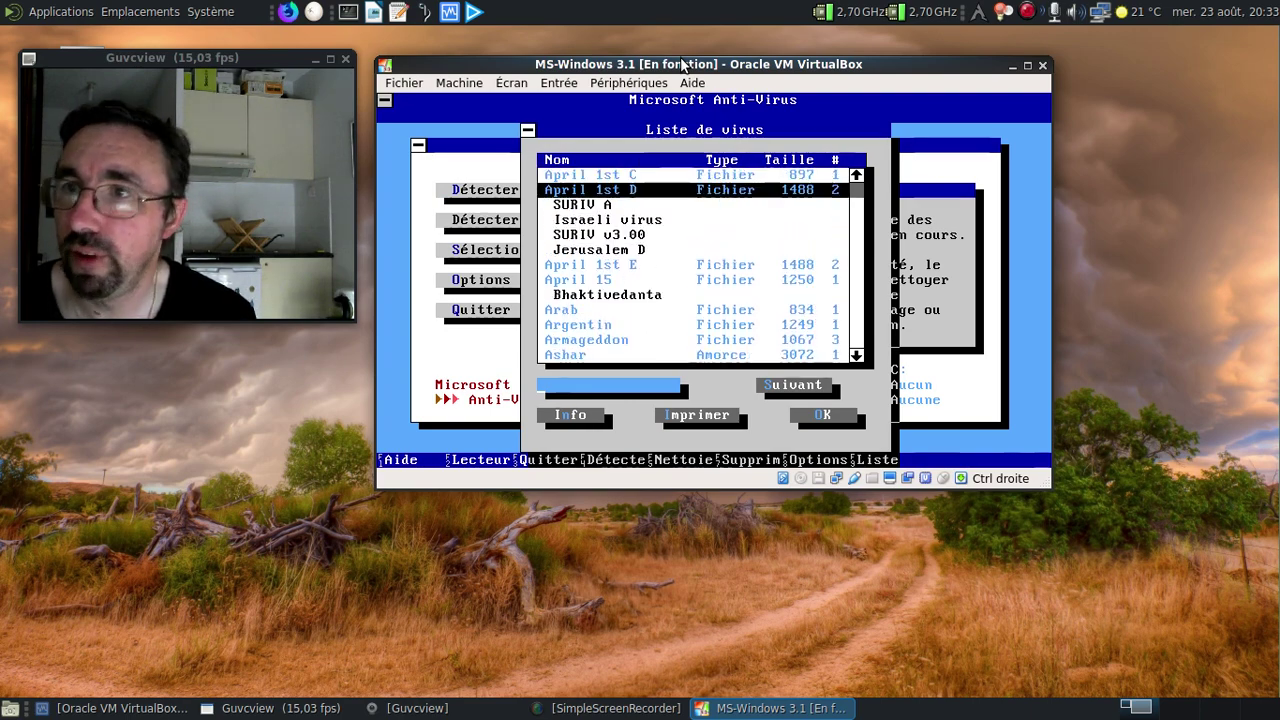
key(Return)
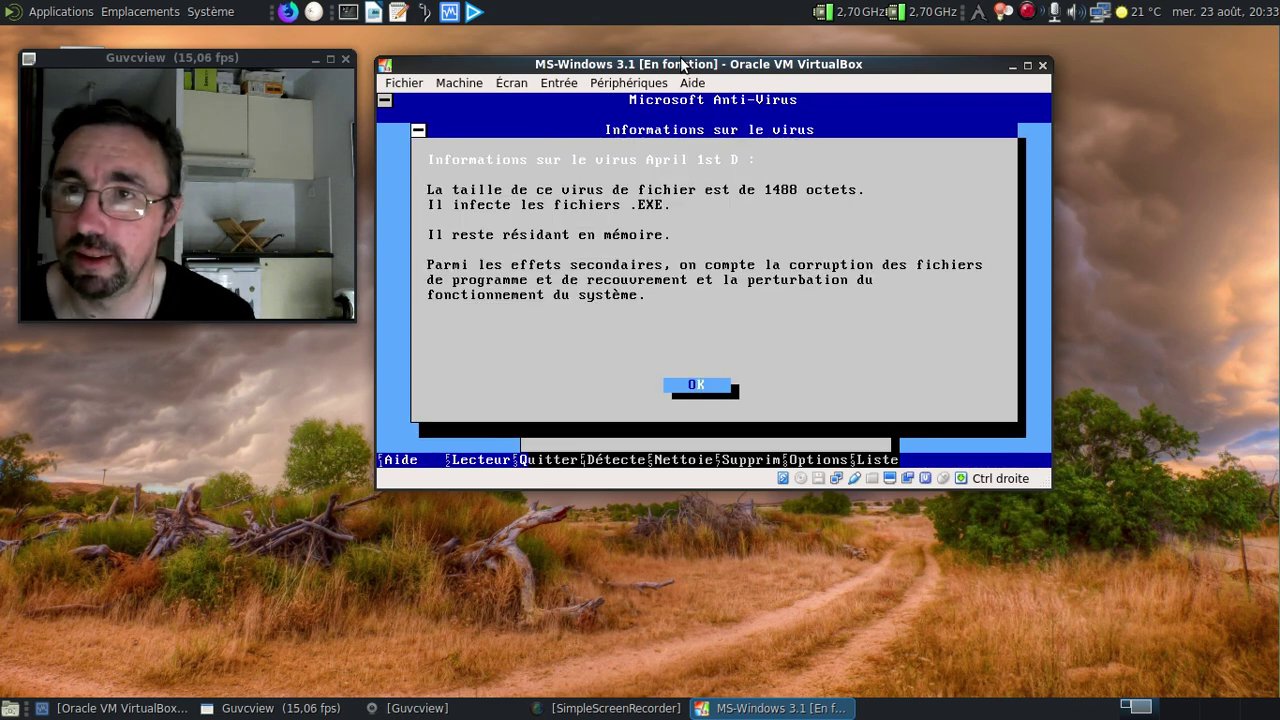
key(Return)
- Read the information on the Armageddon virus in the virus list
key(Down)
key(Down)
key(Down)
key(Down)
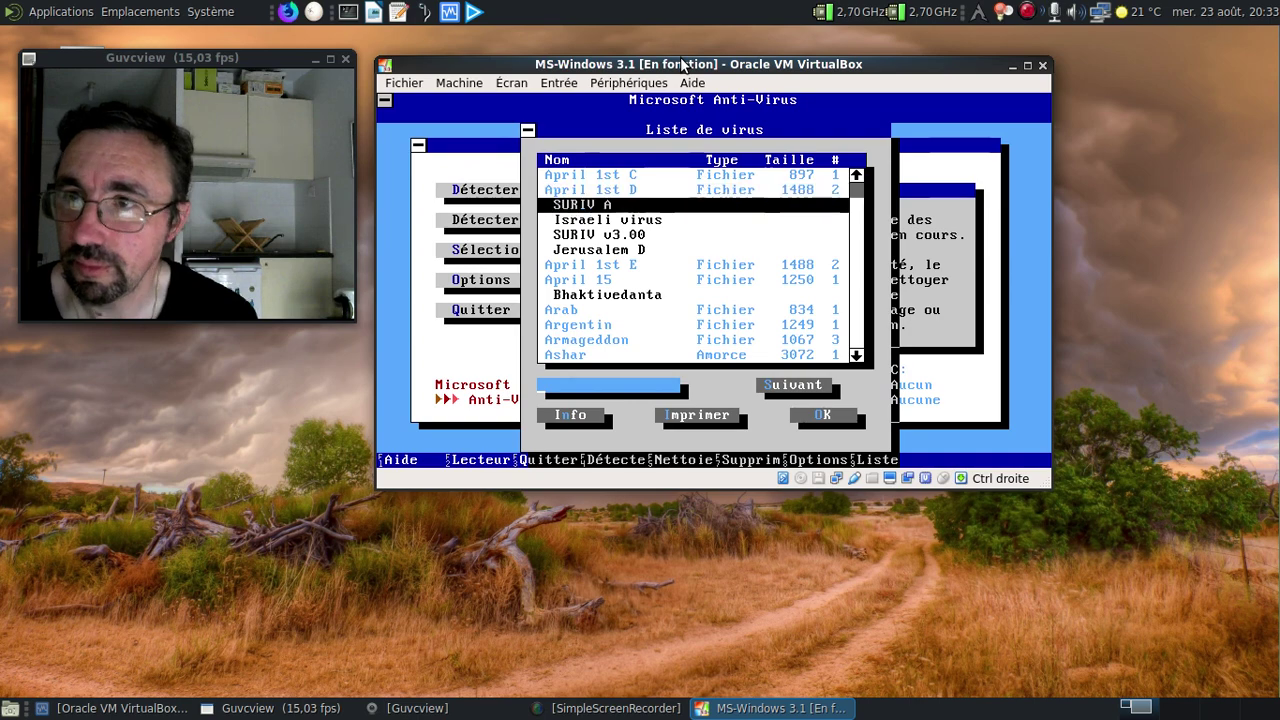
key(Down)
key(Down)
key(Down)
key(Down)
key(Down)
key(Down)
key(Return)
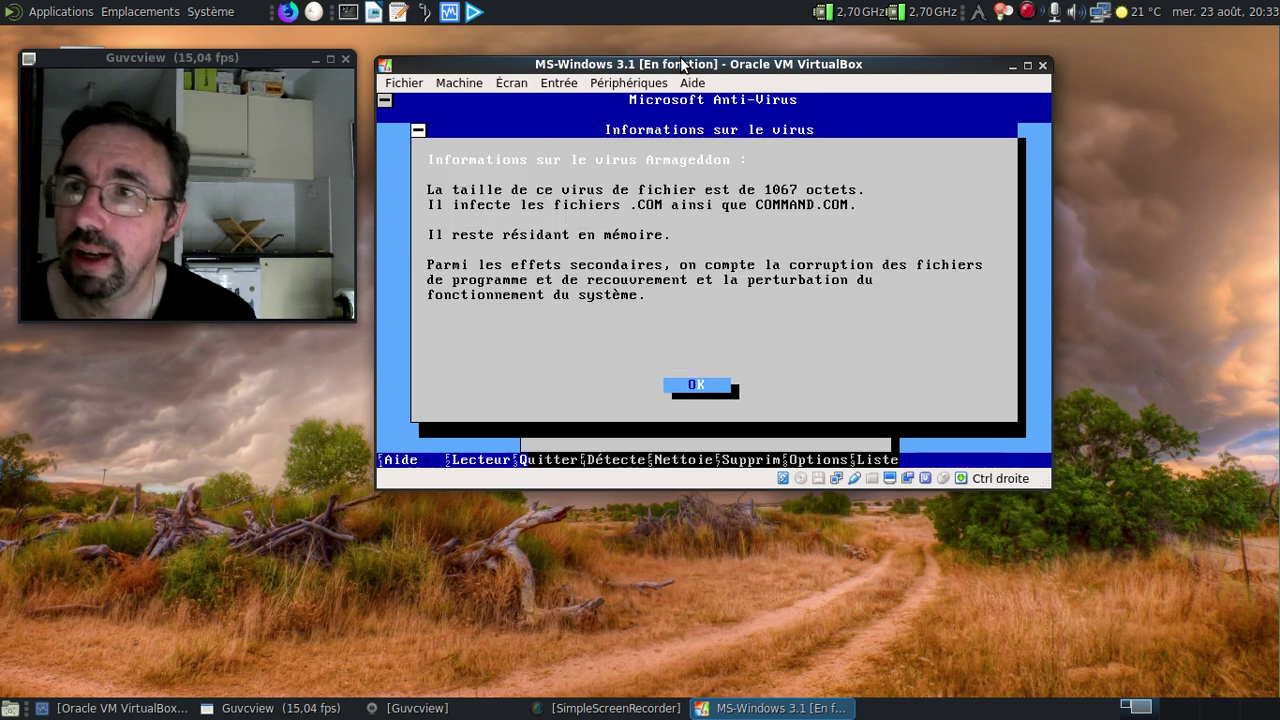
key(Return)
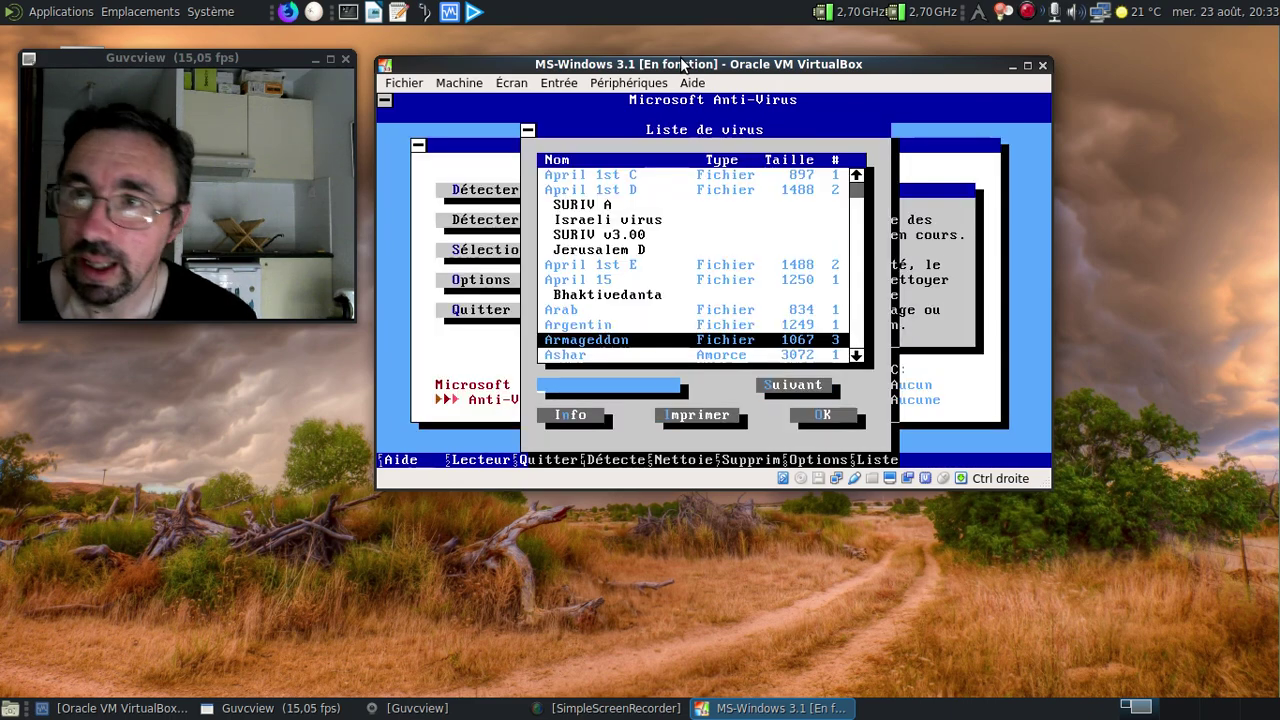
- Browse the rest of the virus list through to its final line with the number of viruses
key(Down)
key(Down)
key(Down)
key(Down)
key(Down)
key(Down)
key(Down)
key(Down)
key(Down)
key(Down)
key(Down)
key(Page_Down)
key(Page_Down)
key(Page_Down)
key(Page_Down)
key(Page_Down)
key(Page_Down)
key(Page_Down)
key(Page_Down)
key(Page_Down)
key(Page_Down)
key(Page_Down)
key(Page_Down)
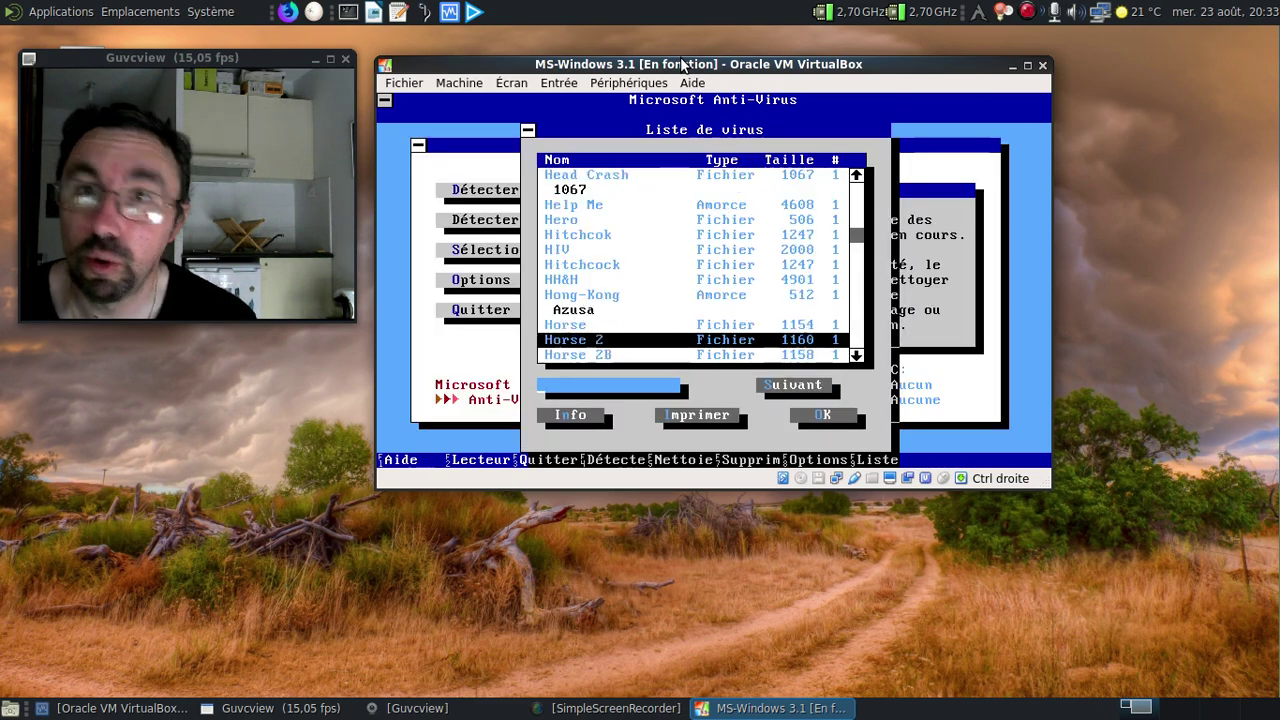
key(Page_Down)
key(Page_Down)
key(Page_Down)
key(Page_Down)
key(Page_Down)
key(Page_Down)
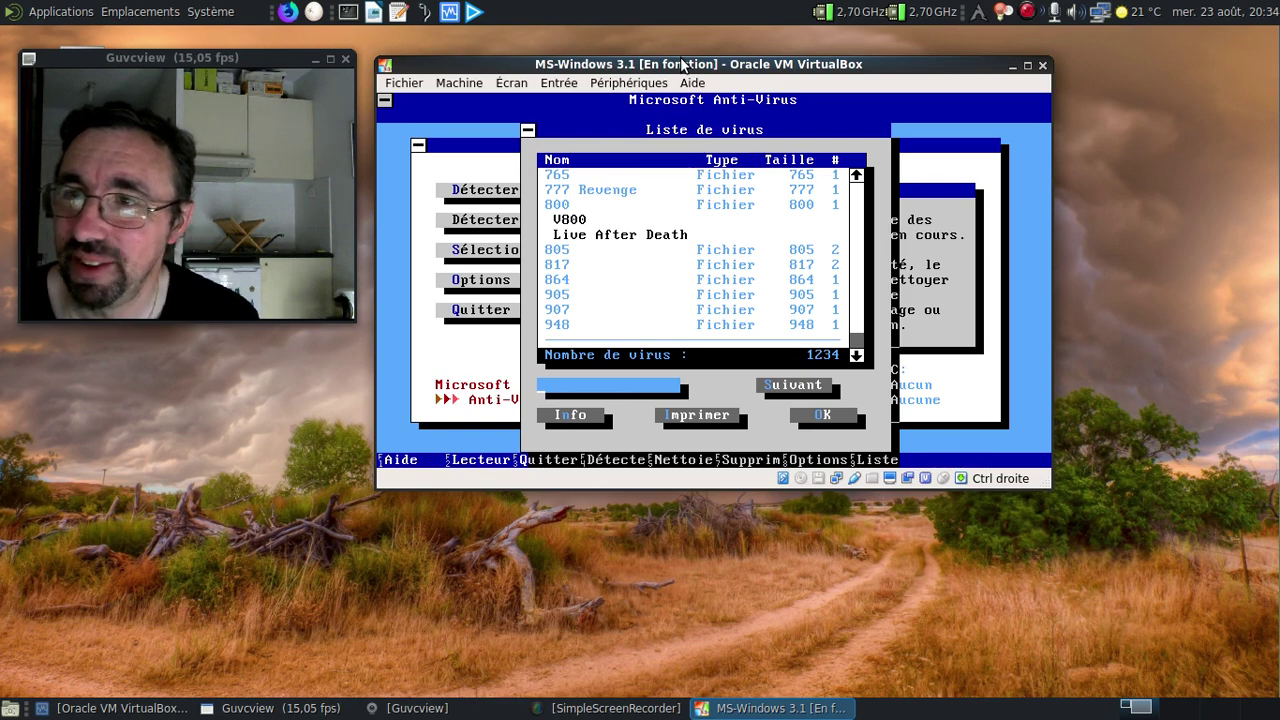
- Read the information on the Live After Death virus and close the virus list
key(Up)
key(Up)
key(Up)
key(Up)
key(Up)
key(Up)
key(Up)
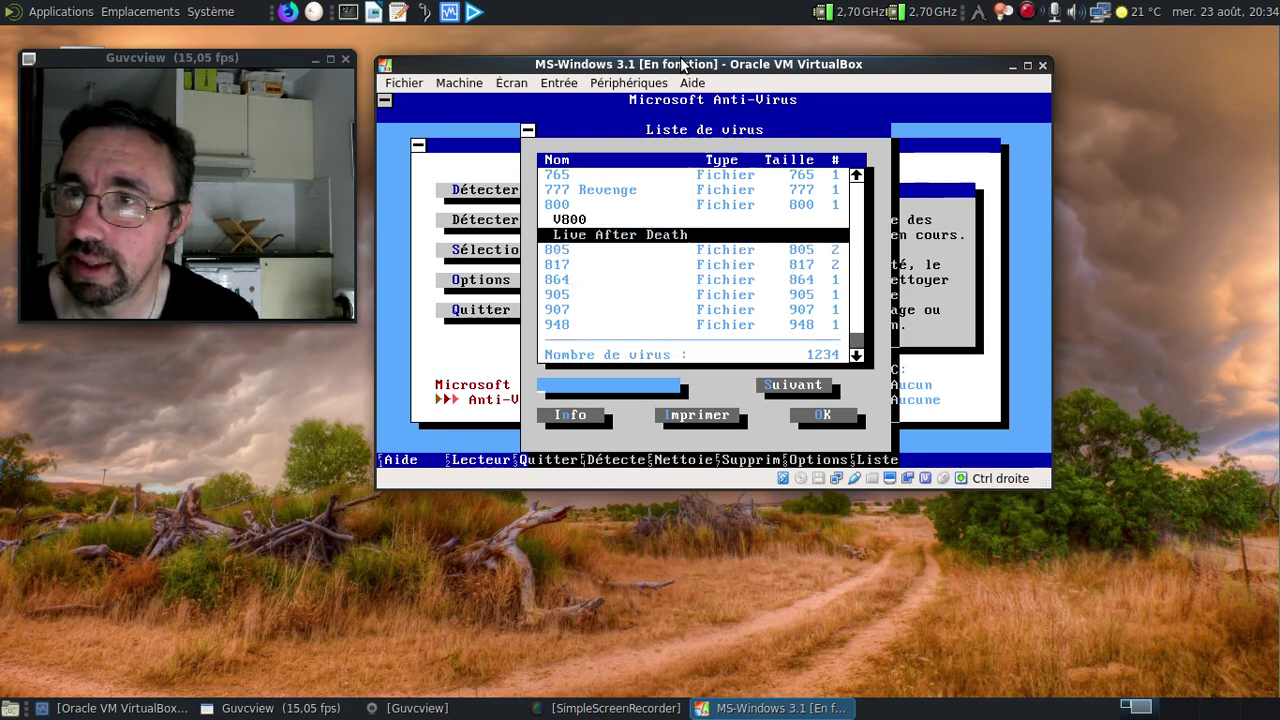
key(Return)
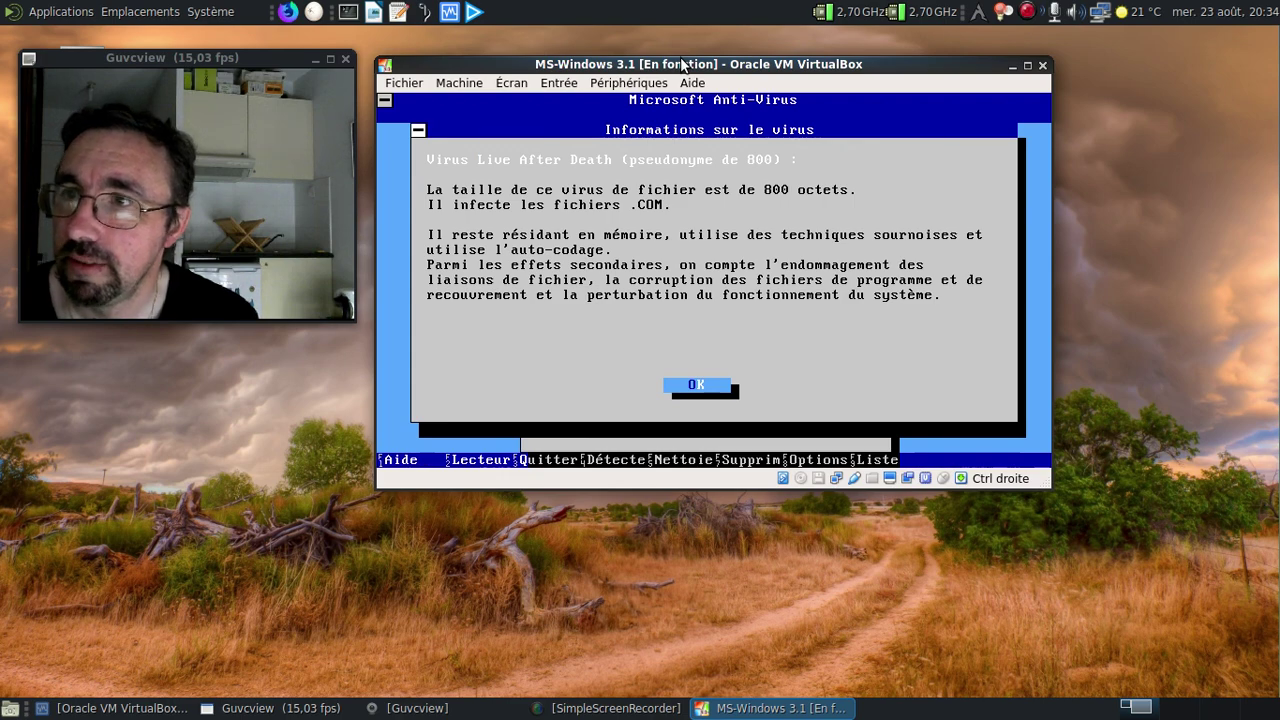
key(Return)
key(Escape)
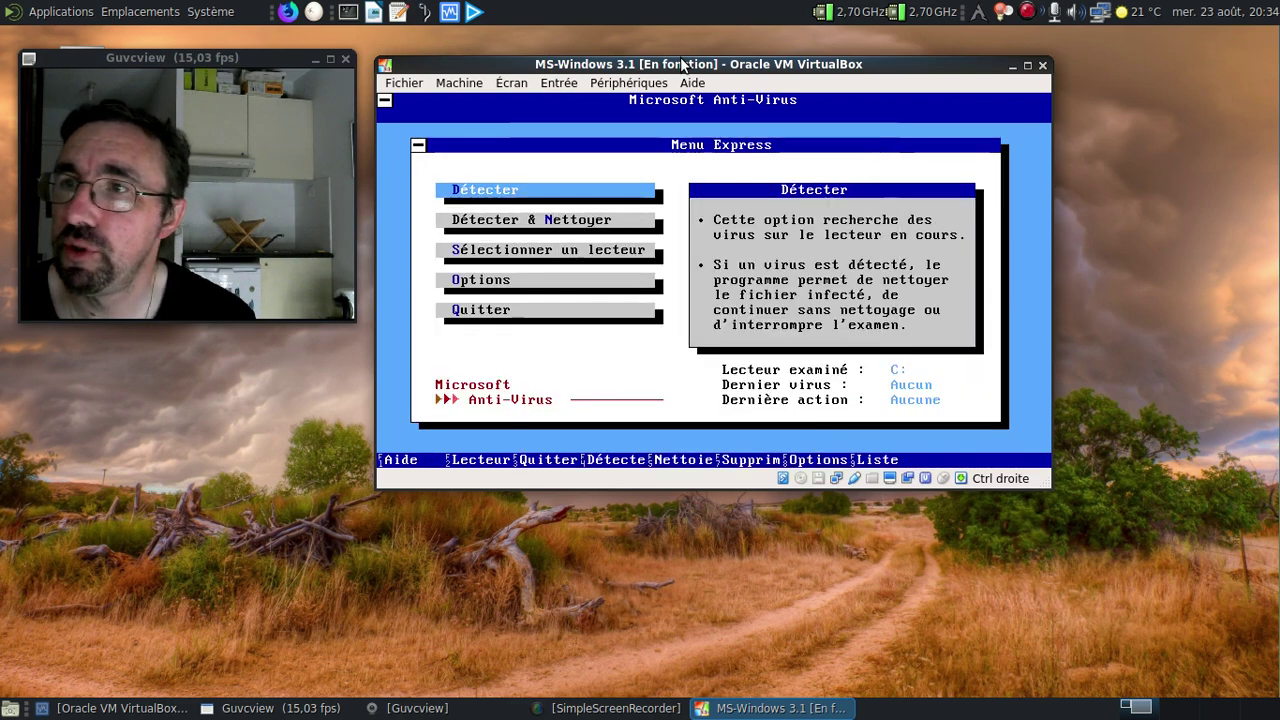
- Review the anti-virus scan options without changing any of them
key(Down)
key(Down)
key(Down)
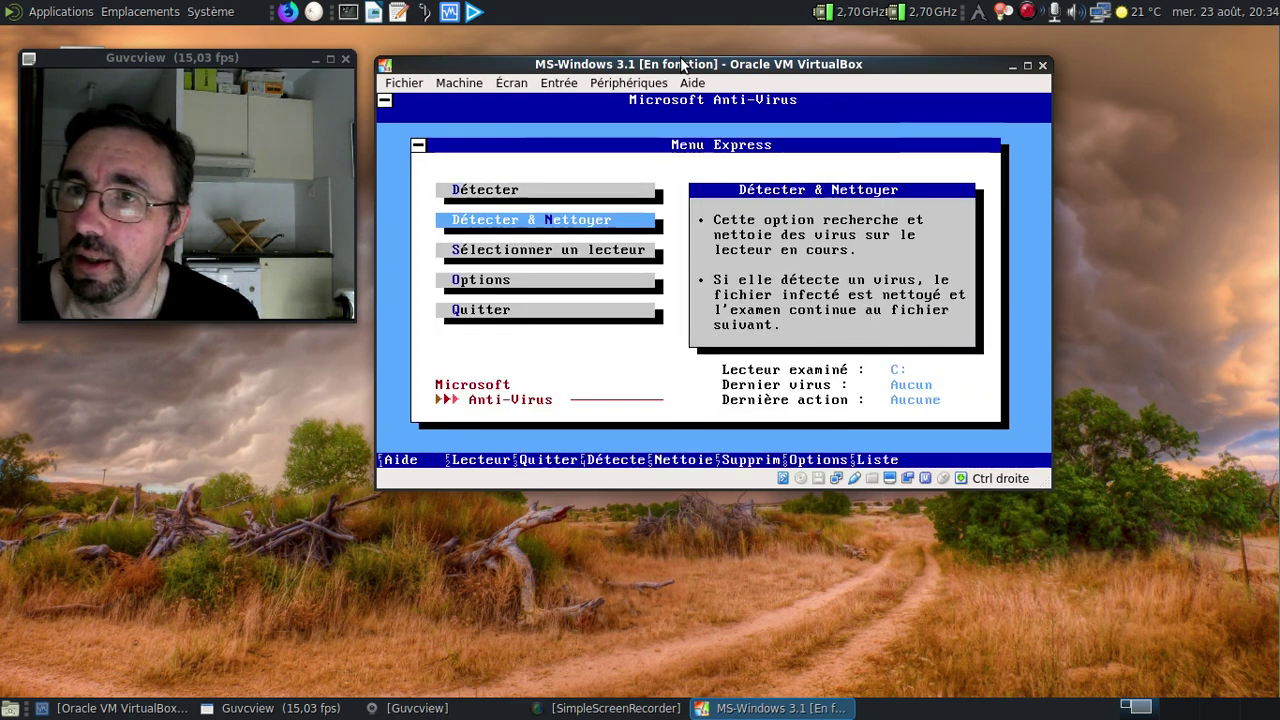
key(Return)
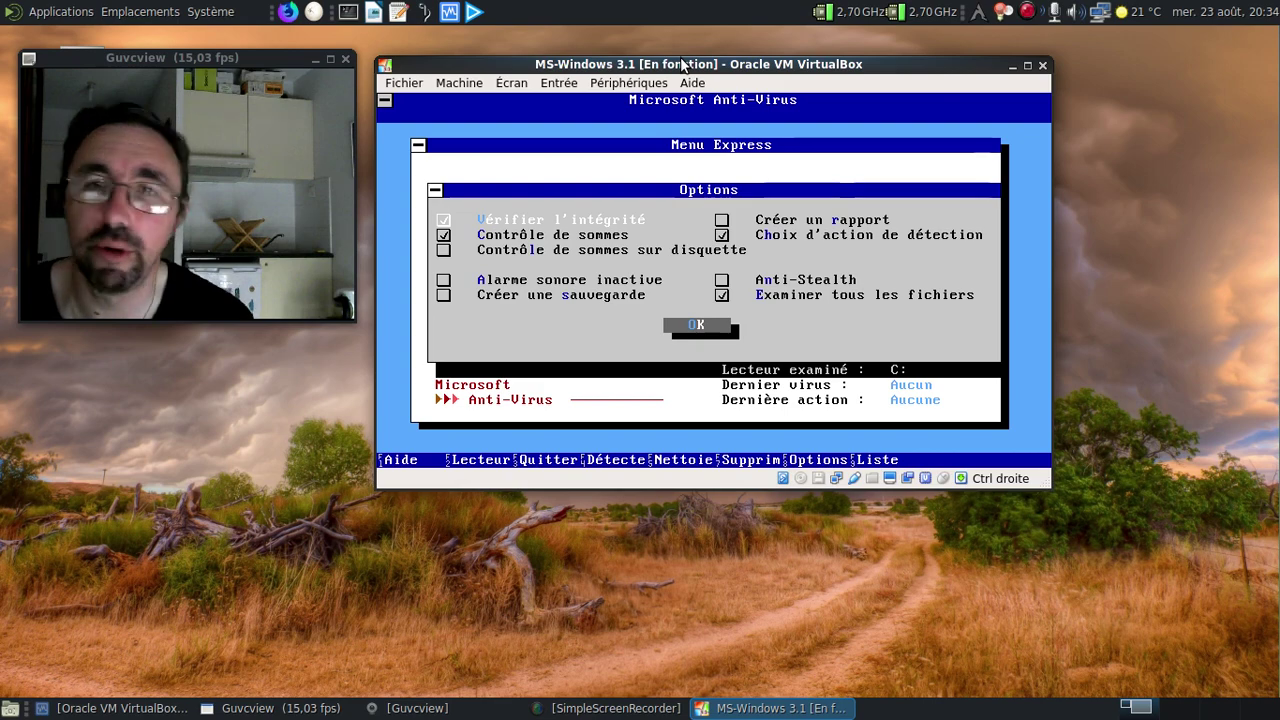
key(Return)
- Scan drive C: with Détecter, update the stored record for the modified CONFIG.SYS, and close the scan results
key(Up)
key(Up)
key(Up)
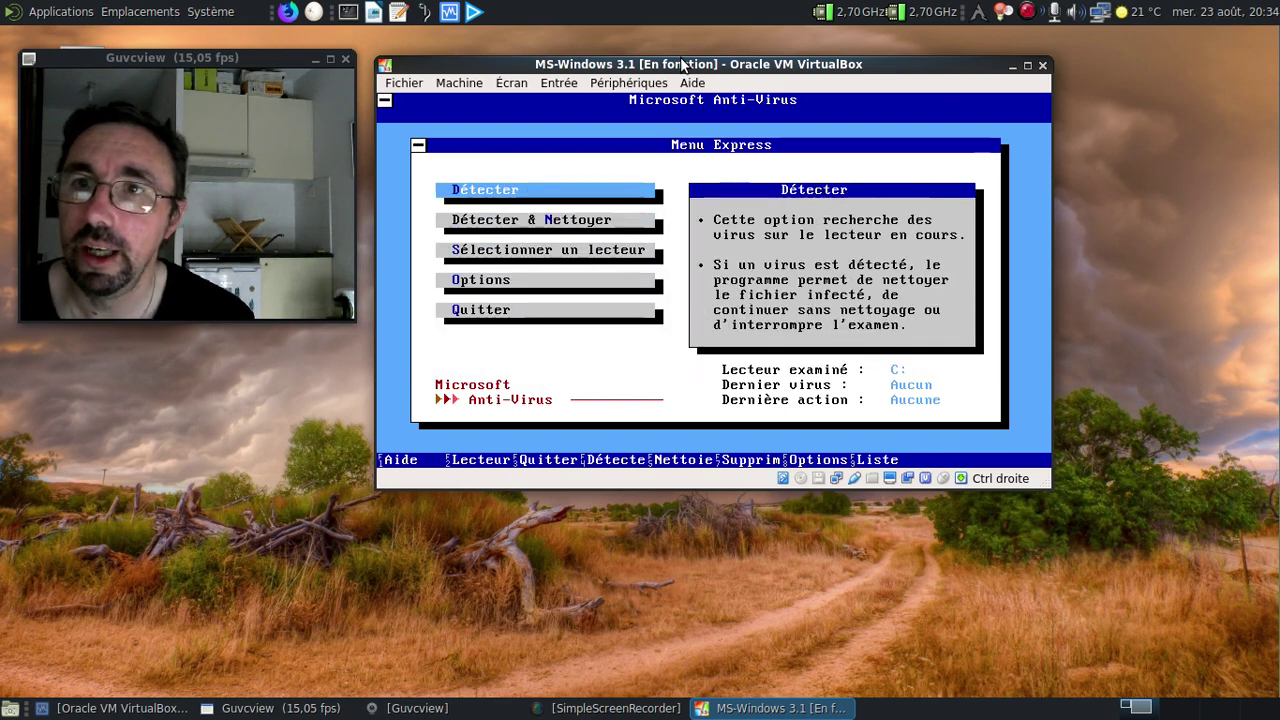
key(Return)
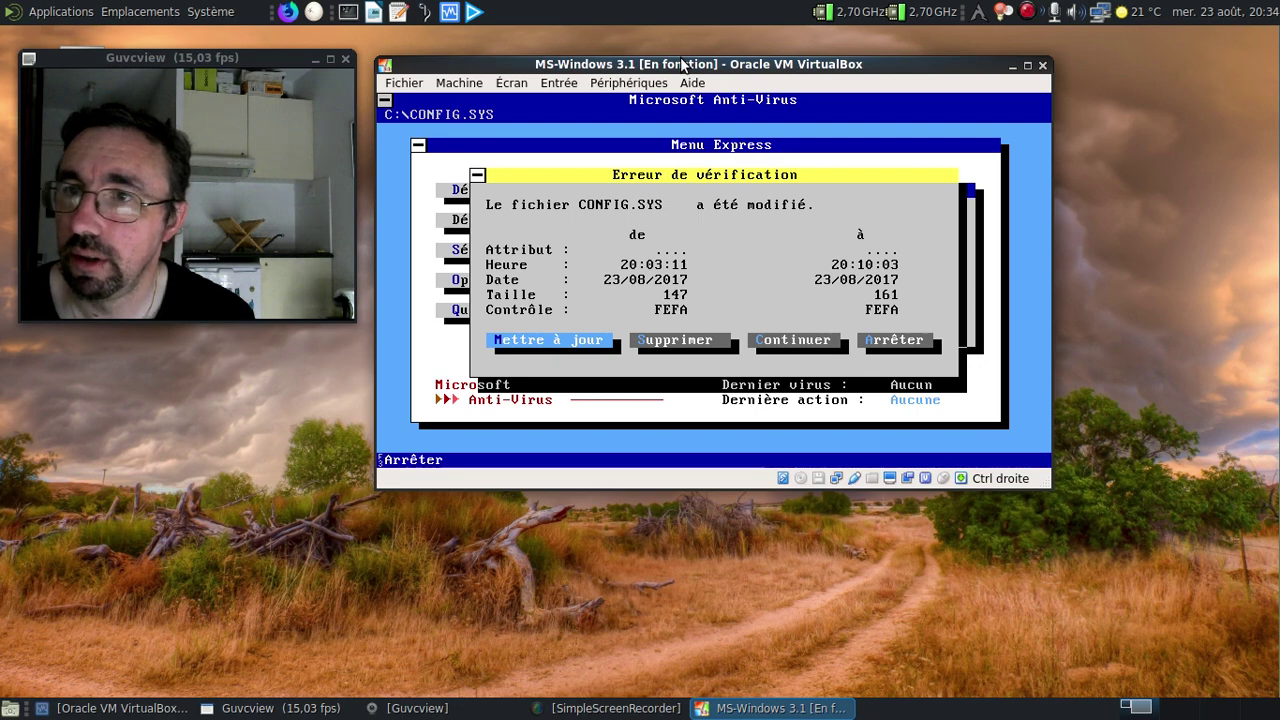
key(Right)
key(Left)
key(Return)
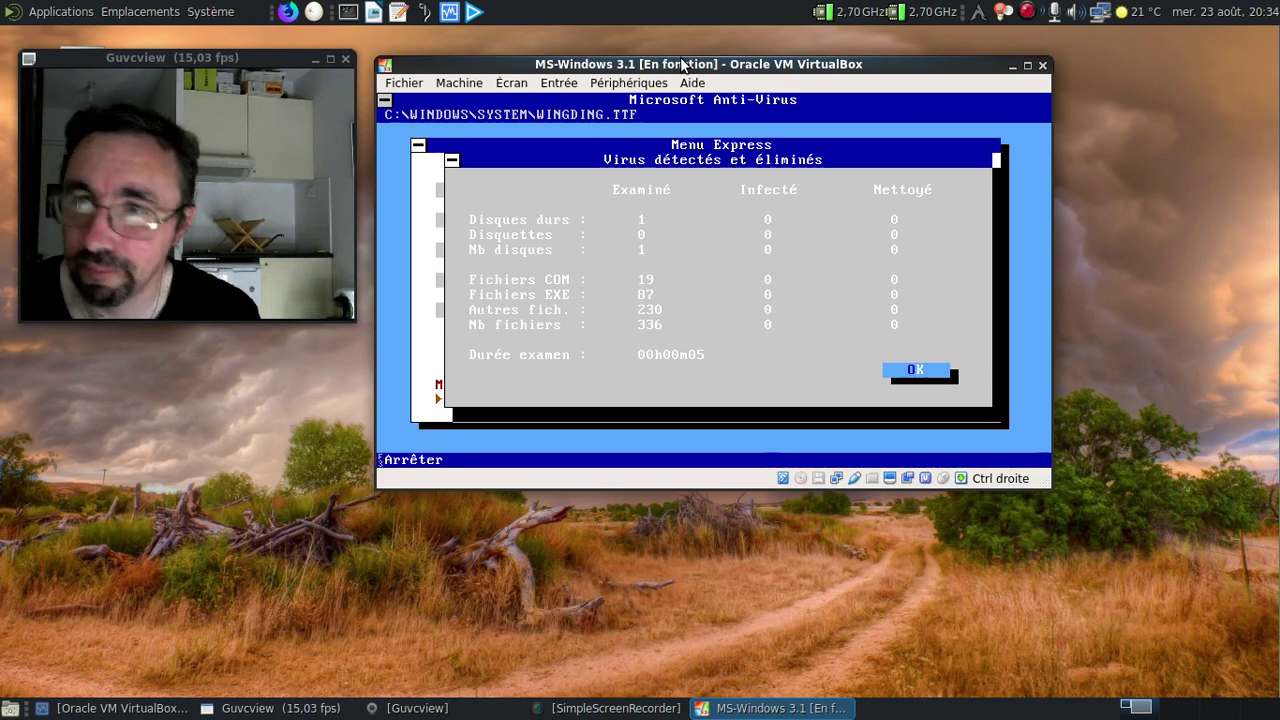
key(Return)
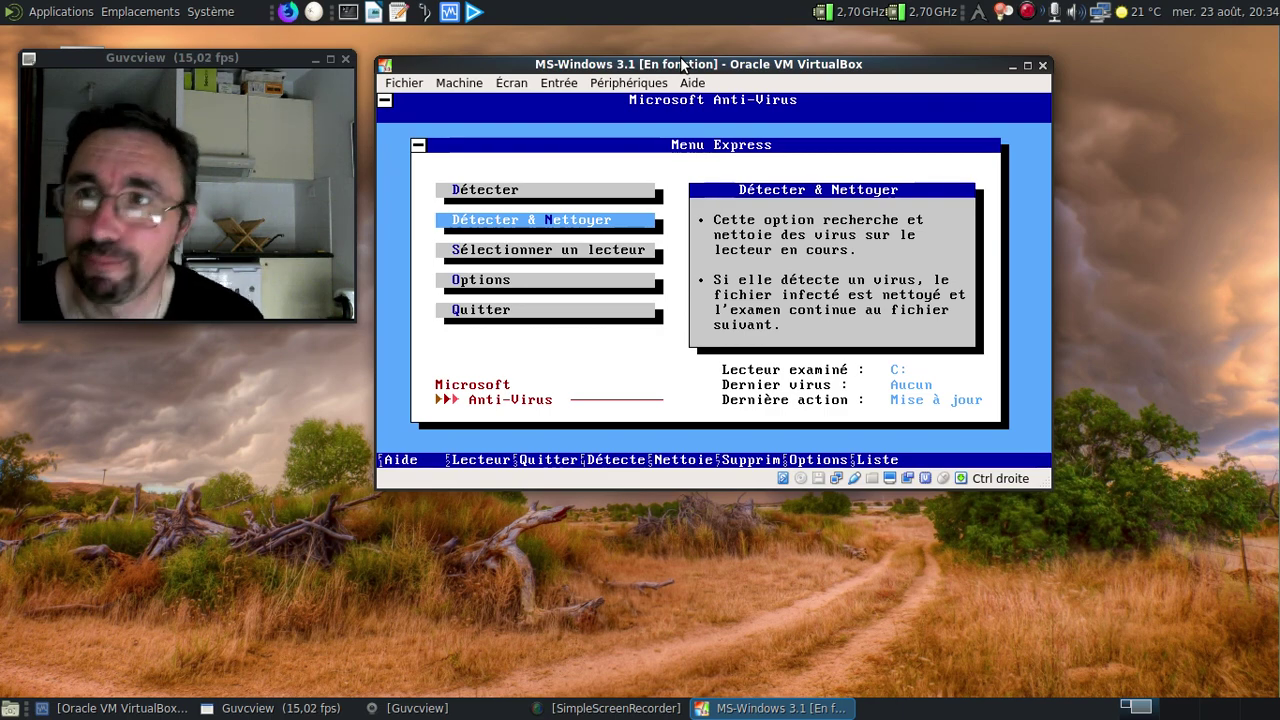
- Quit Microsoft Anti-Virus with its configuration saved and start Windows from the DOS prompt with win
key(F3)
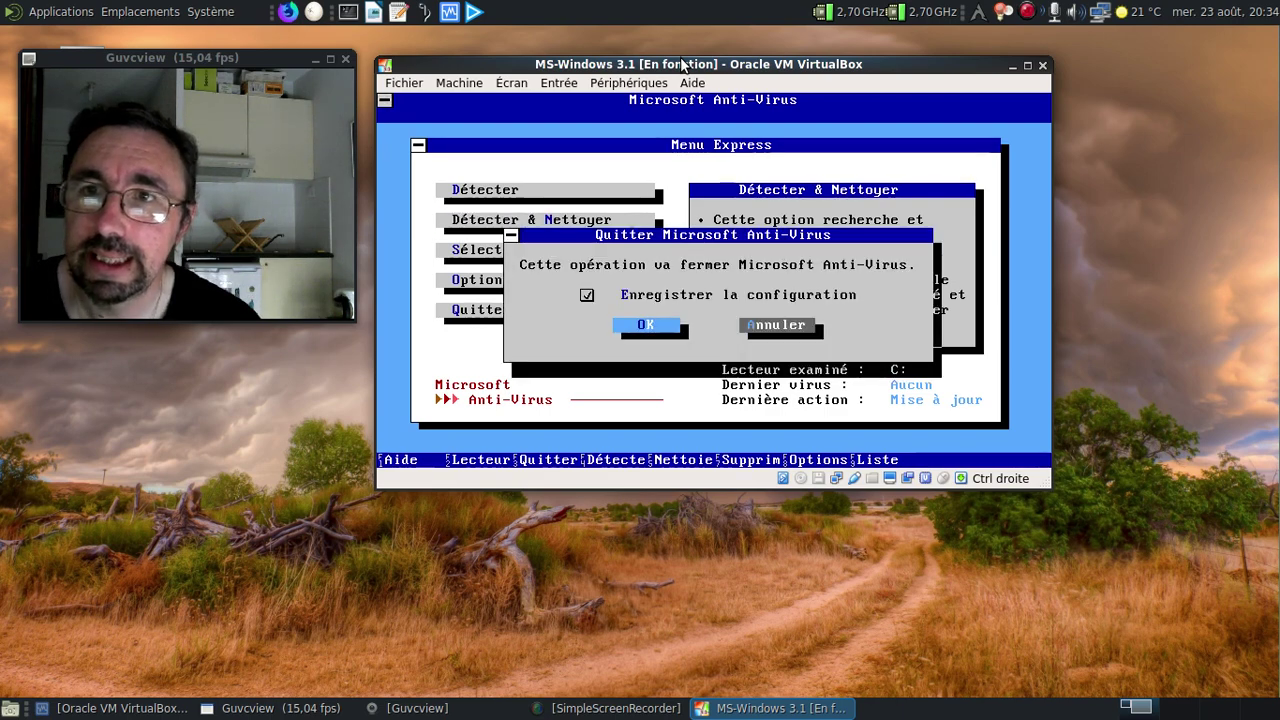
key(Return)
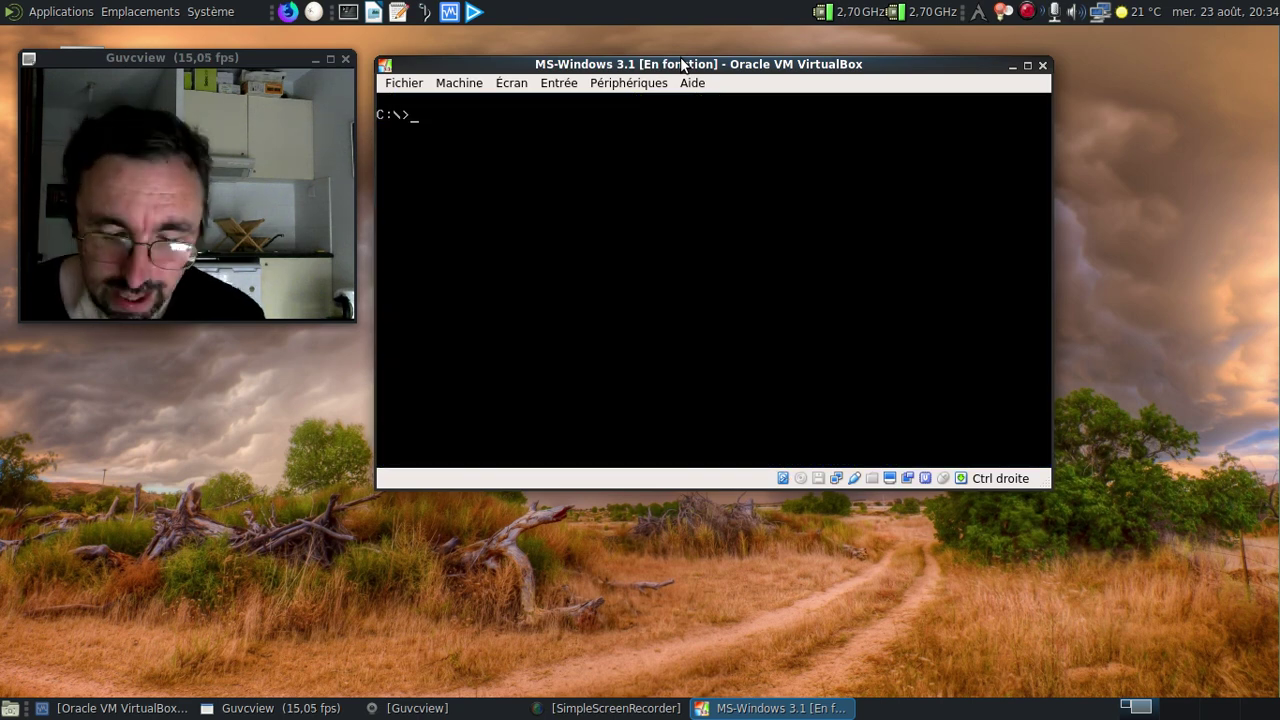
text(win)
key(Return)
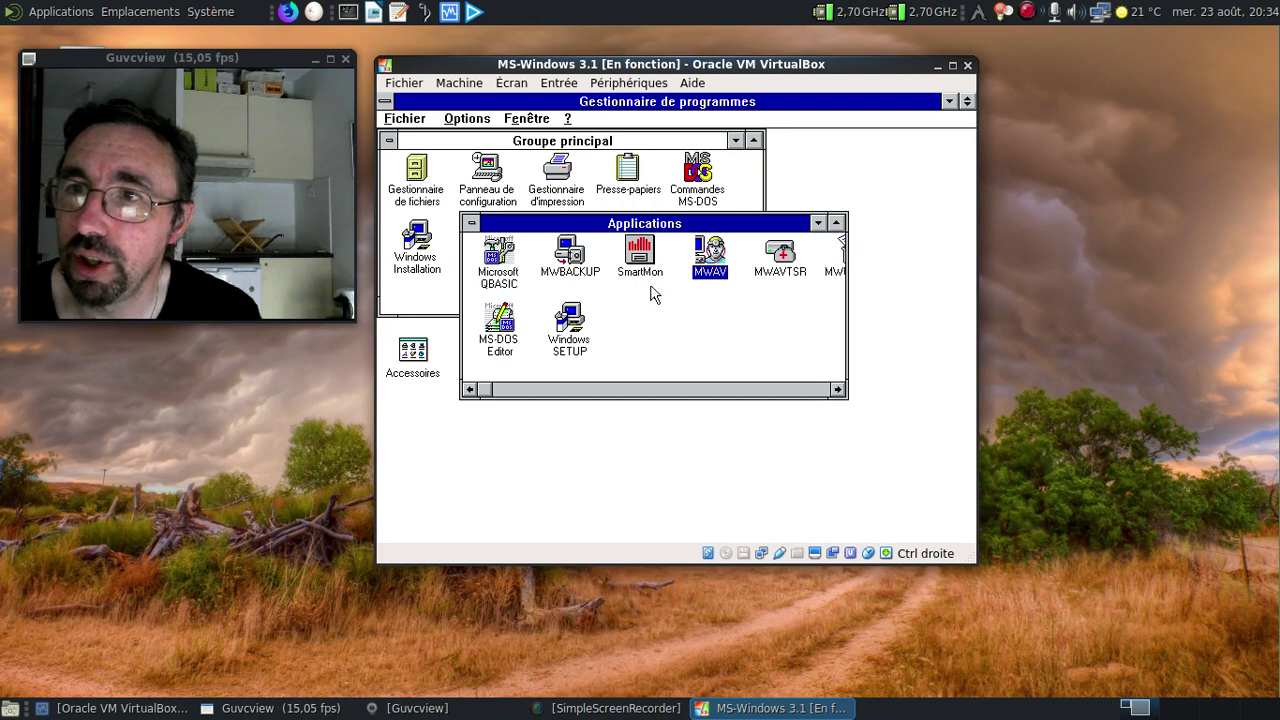
- Launch MWAV from the Applications group and view its About information
double_click(719, 276)
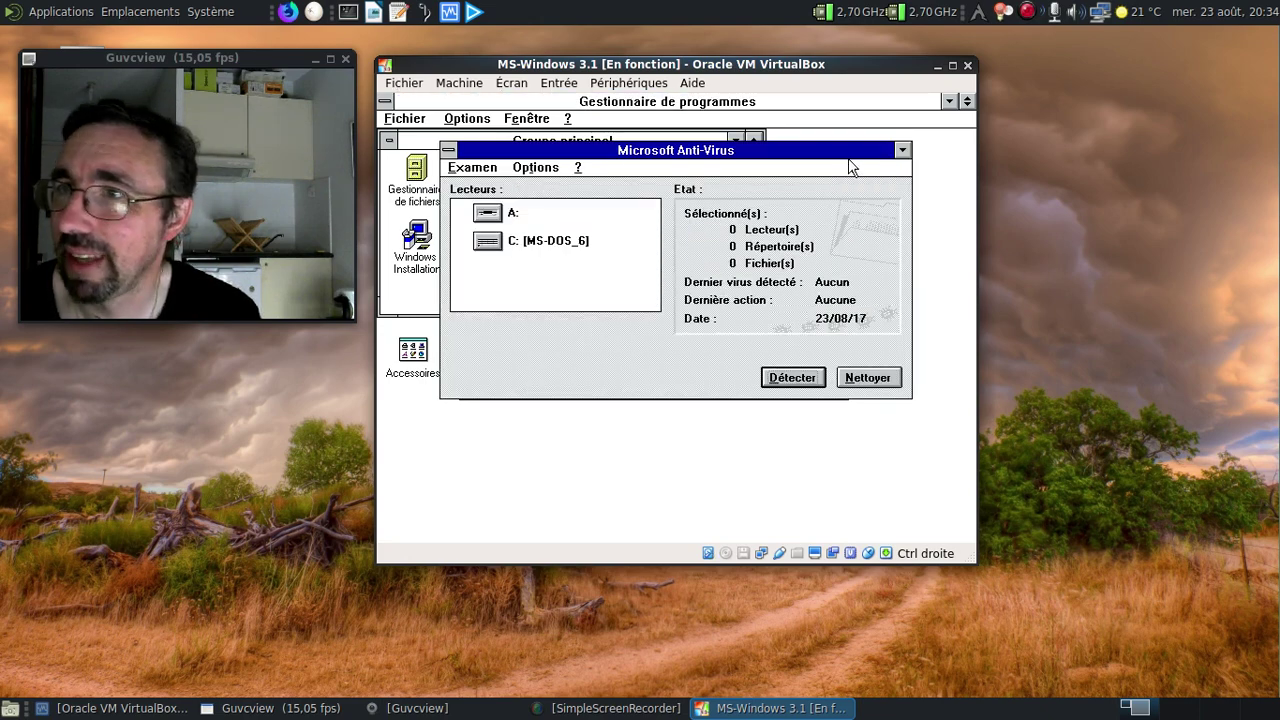
click(578, 167)
click(612, 260)
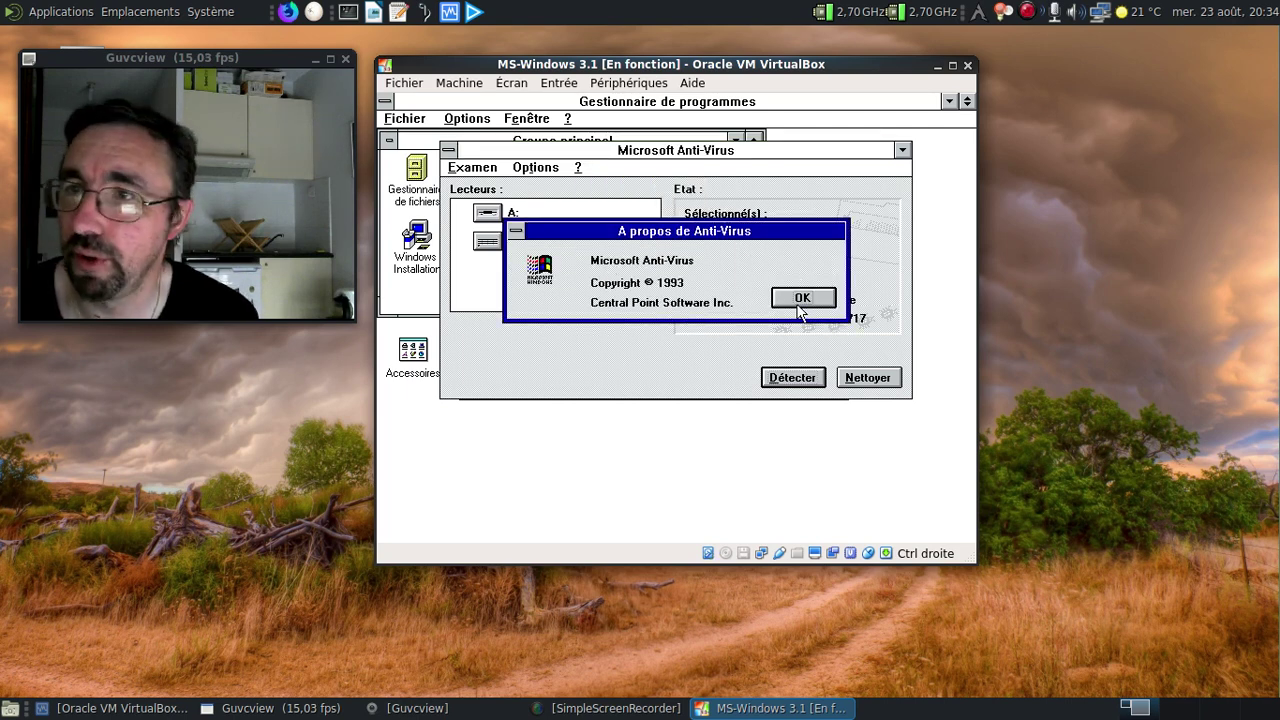
click(798, 303)
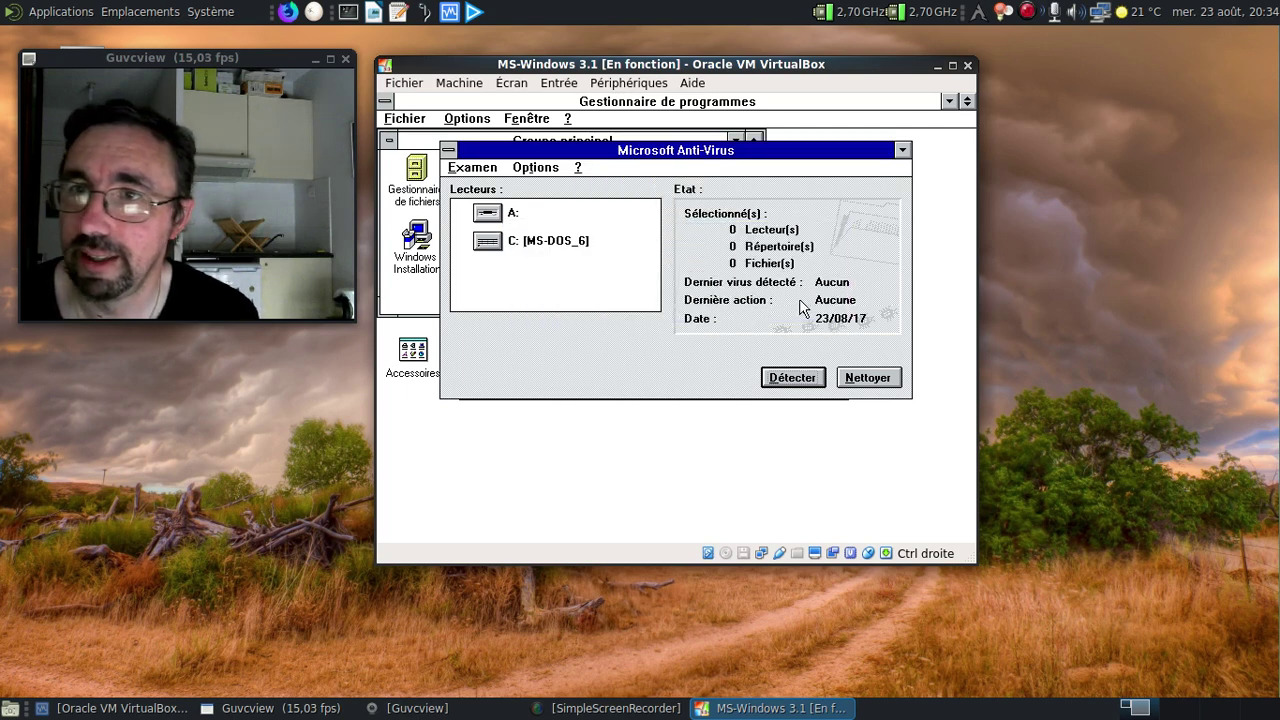
- Browse the virus list, view the details of the Vienna B virus, and close the list
click(487, 176)
click(507, 257)
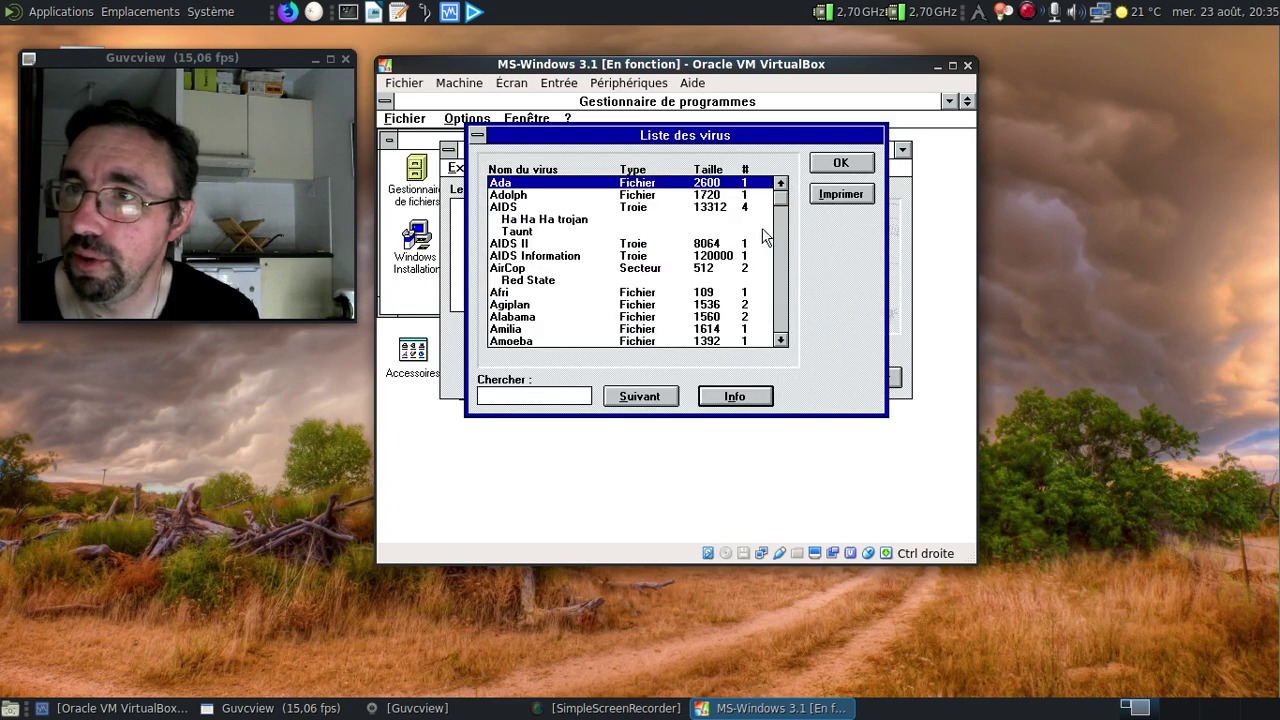
drag(781, 198, 790, 313)
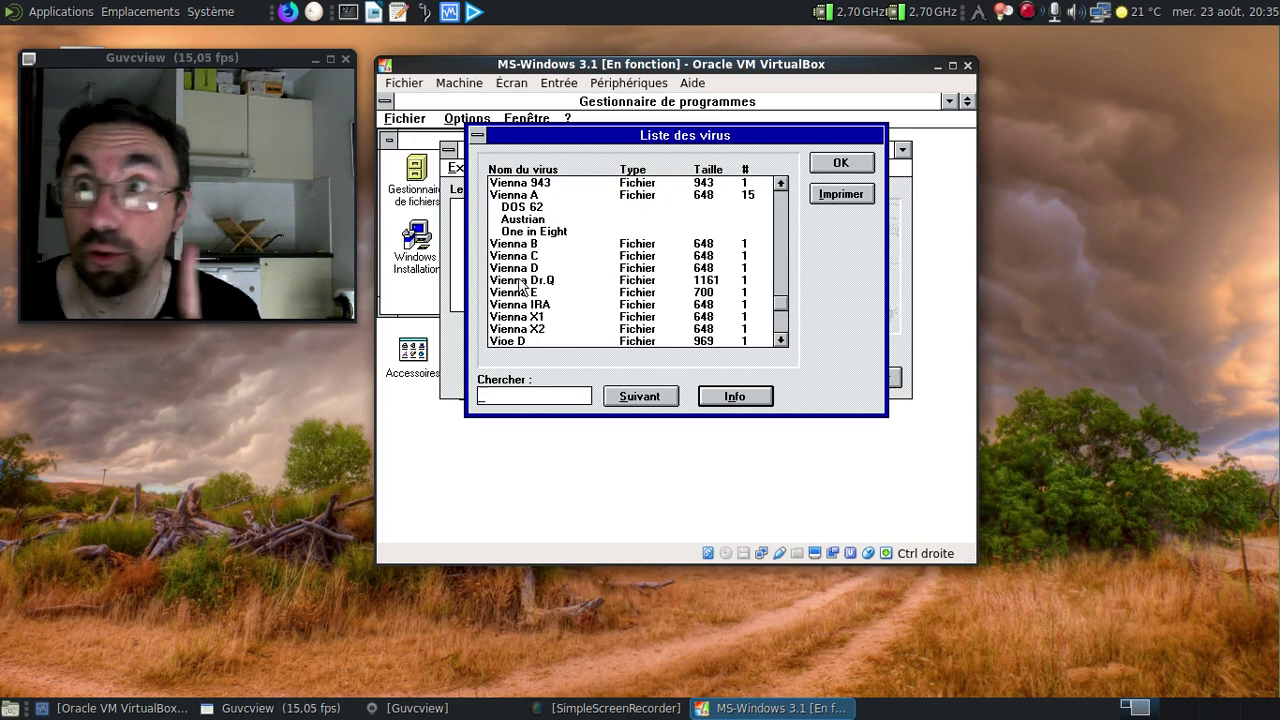
double_click(536, 246)
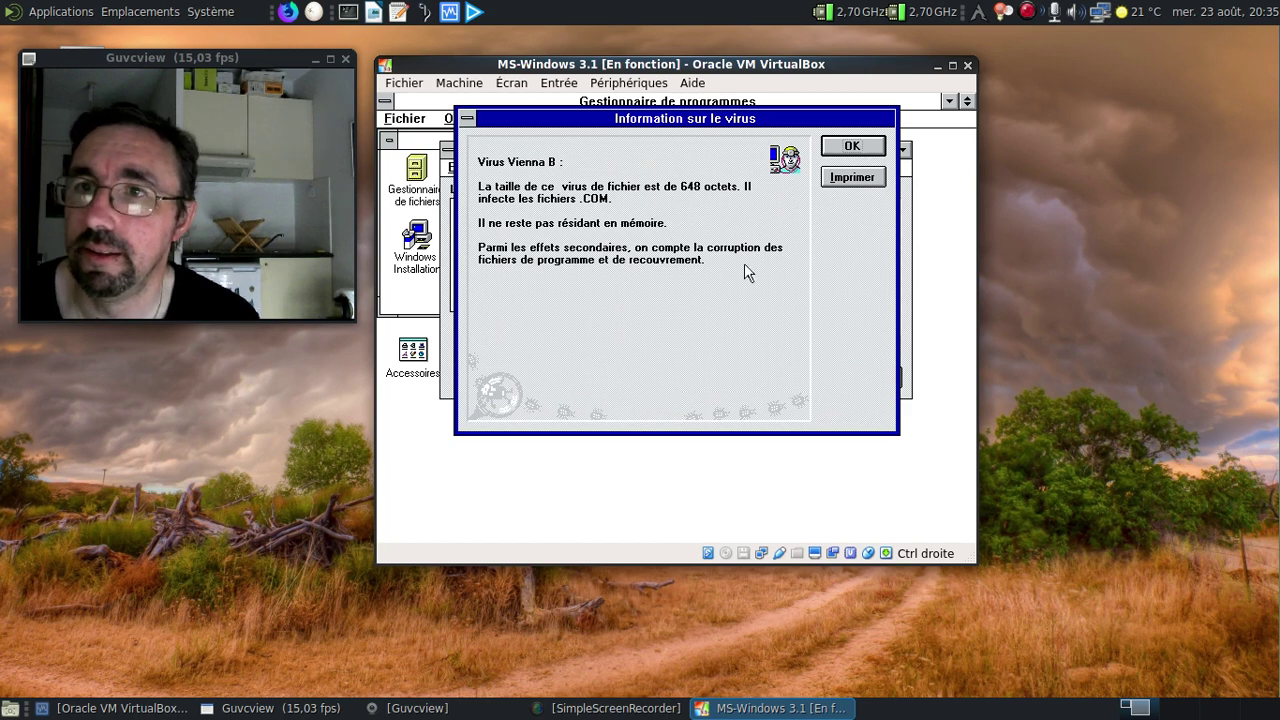
click(844, 150)
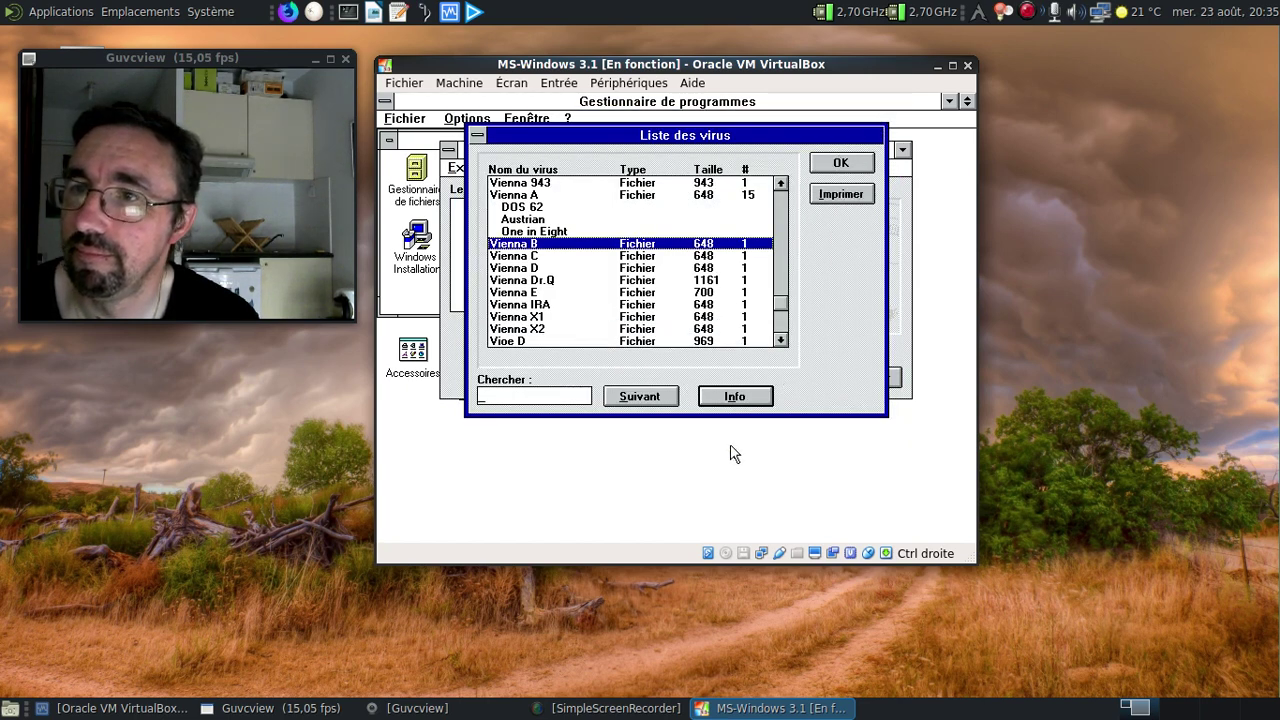
key(Return)
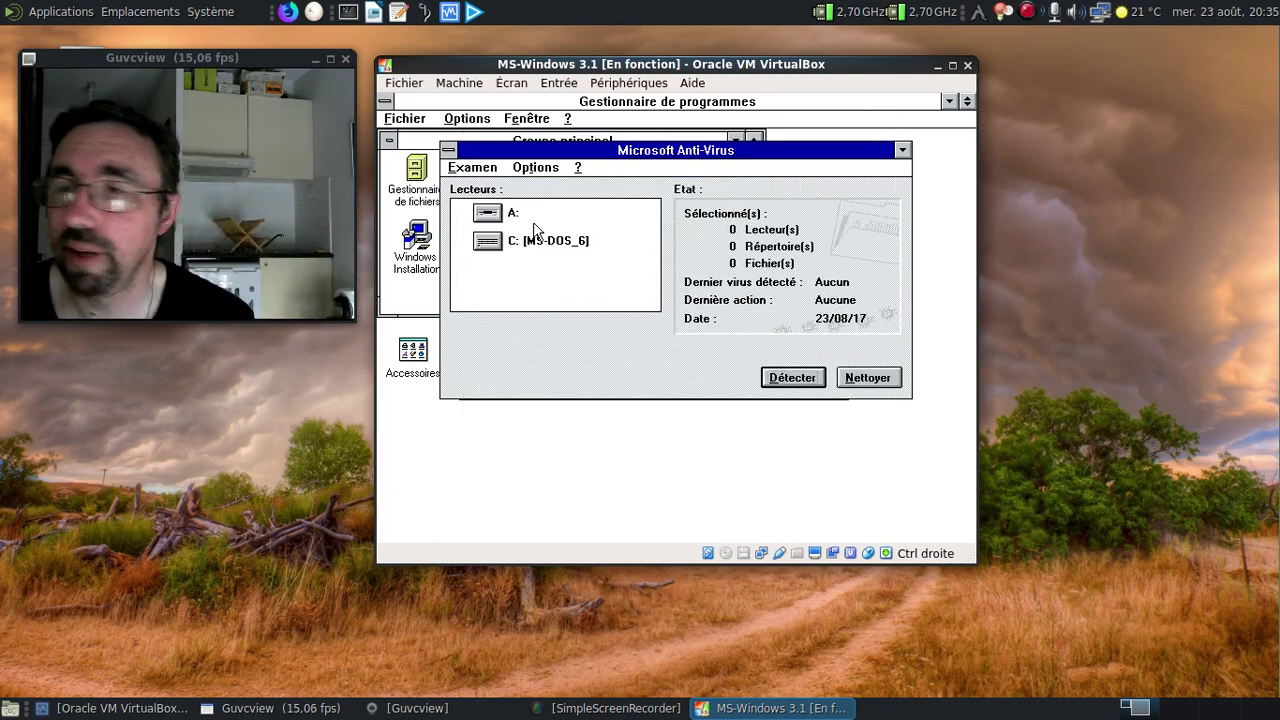
- Scan drive C: with Détecter, dismiss the statistics, and close Microsoft Anti-Virus and the Applications group
click(600, 241)
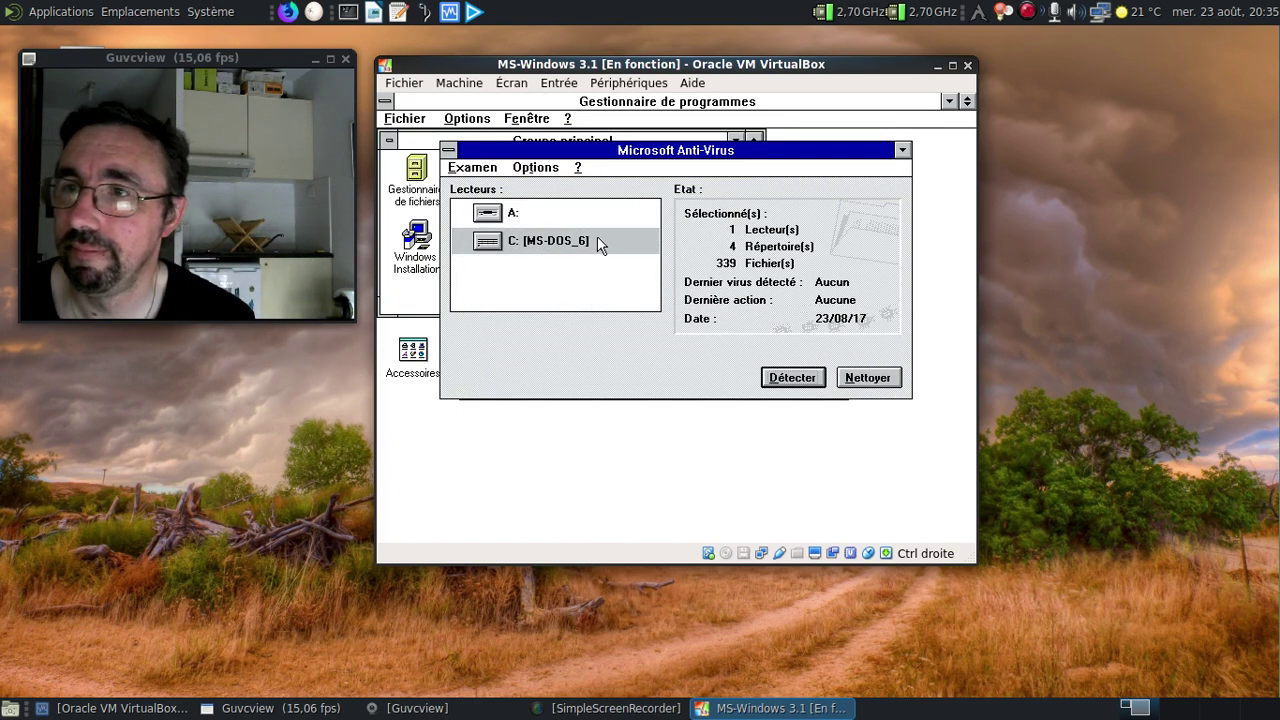
click(788, 381)
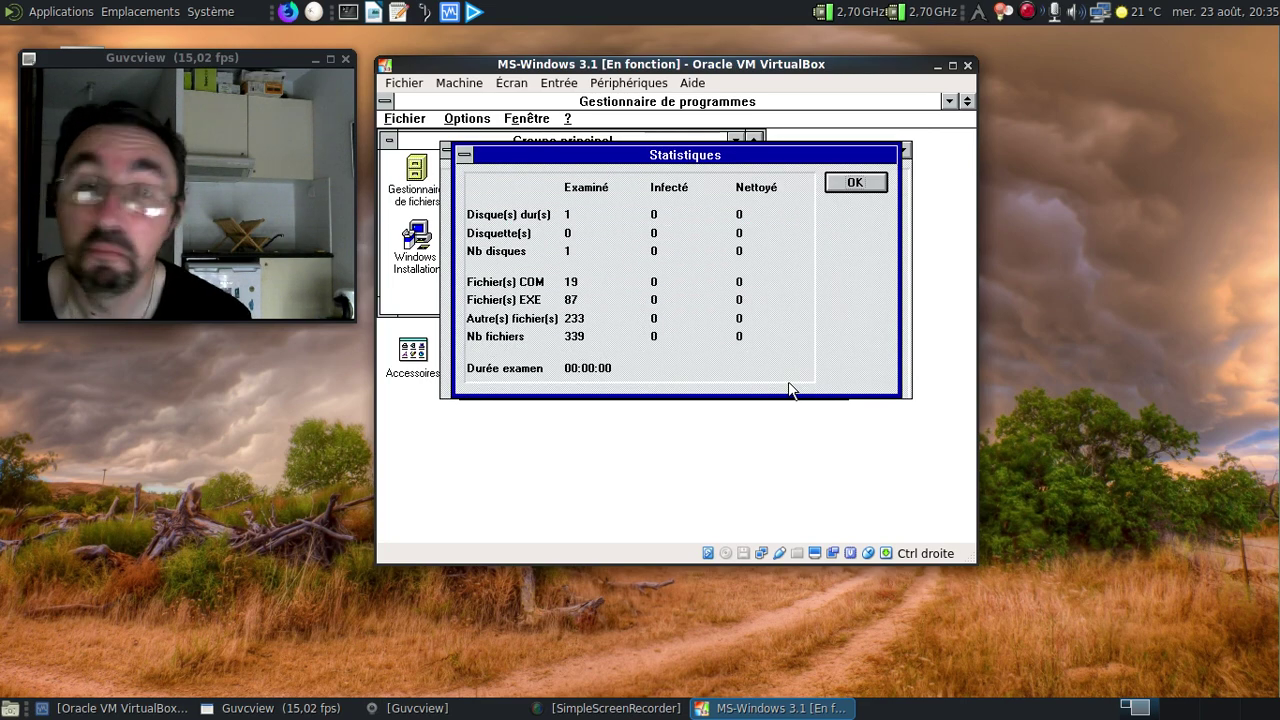
click(852, 183)
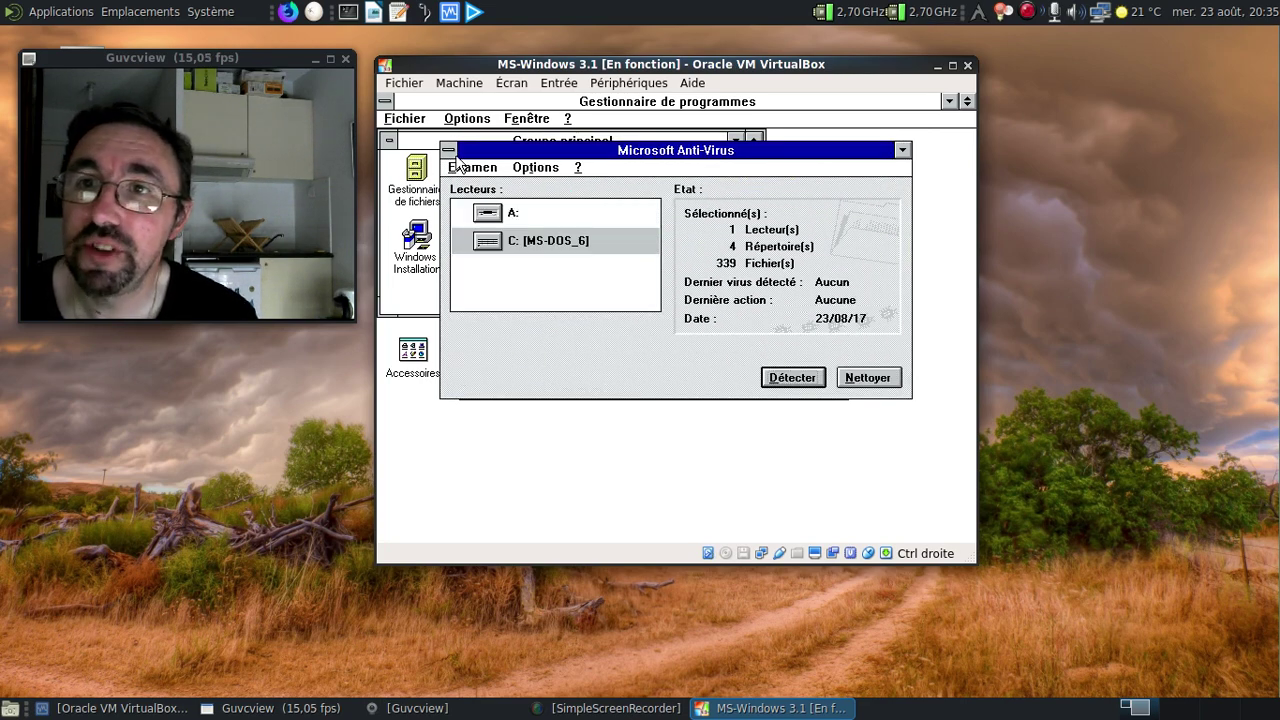
double_click(450, 152)
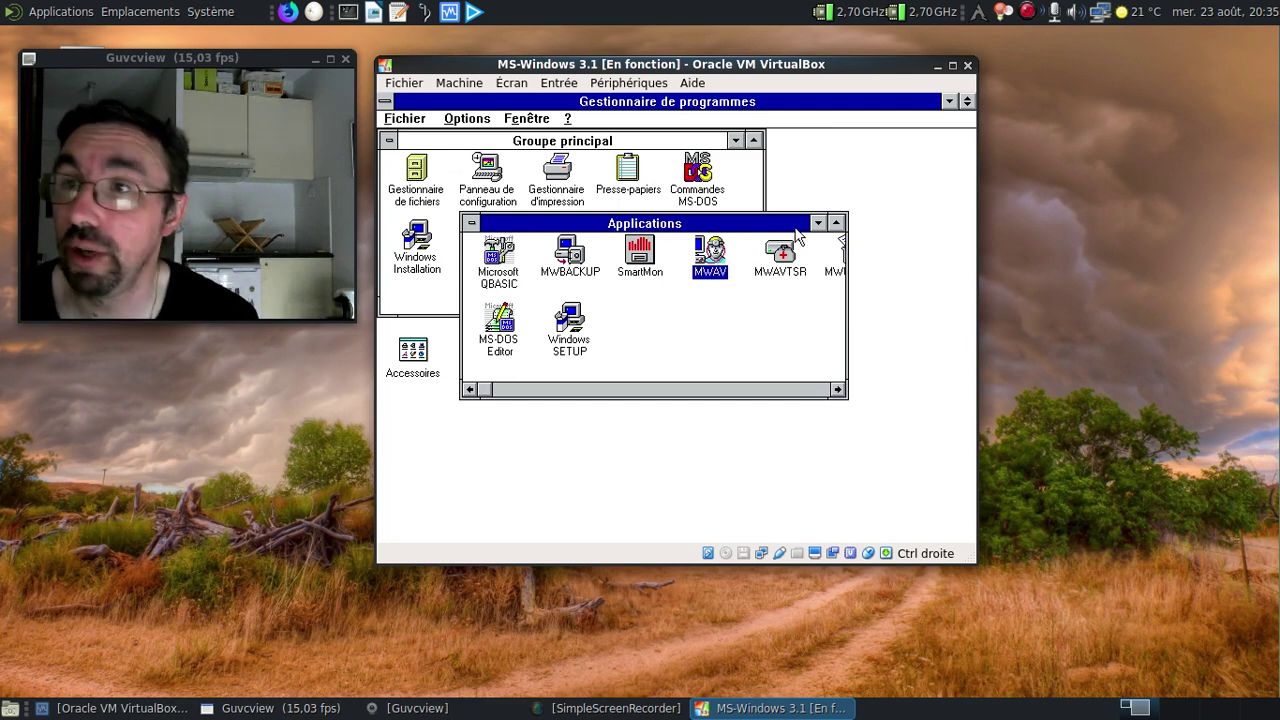
double_click(471, 223)
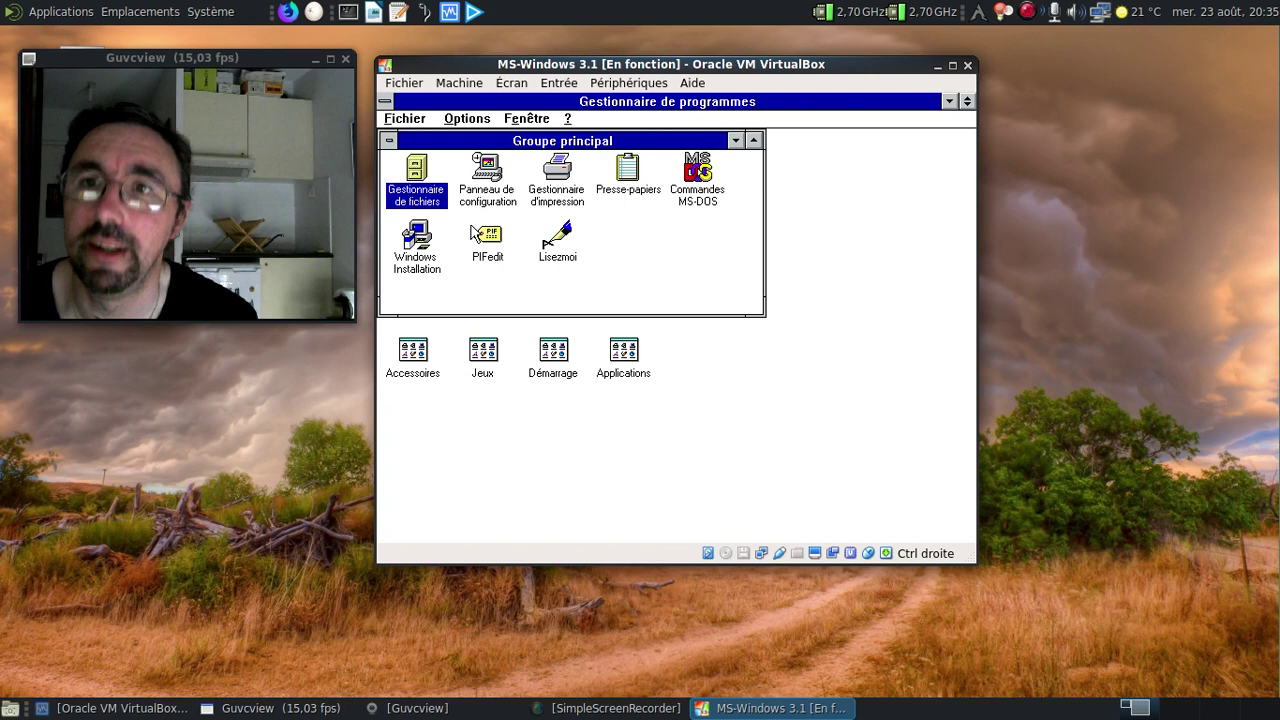
- Create a directory named av in the root of drive C: with the Windows File Manager
double_click(416, 180)
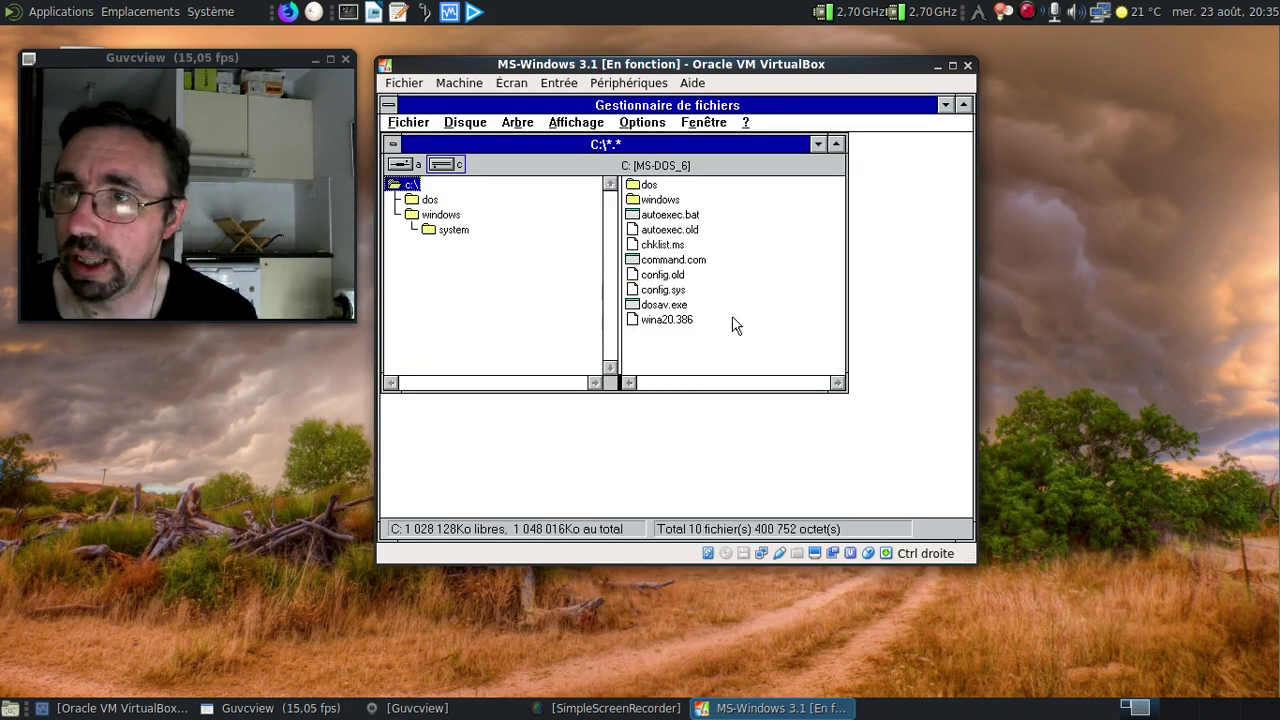
click(405, 125)
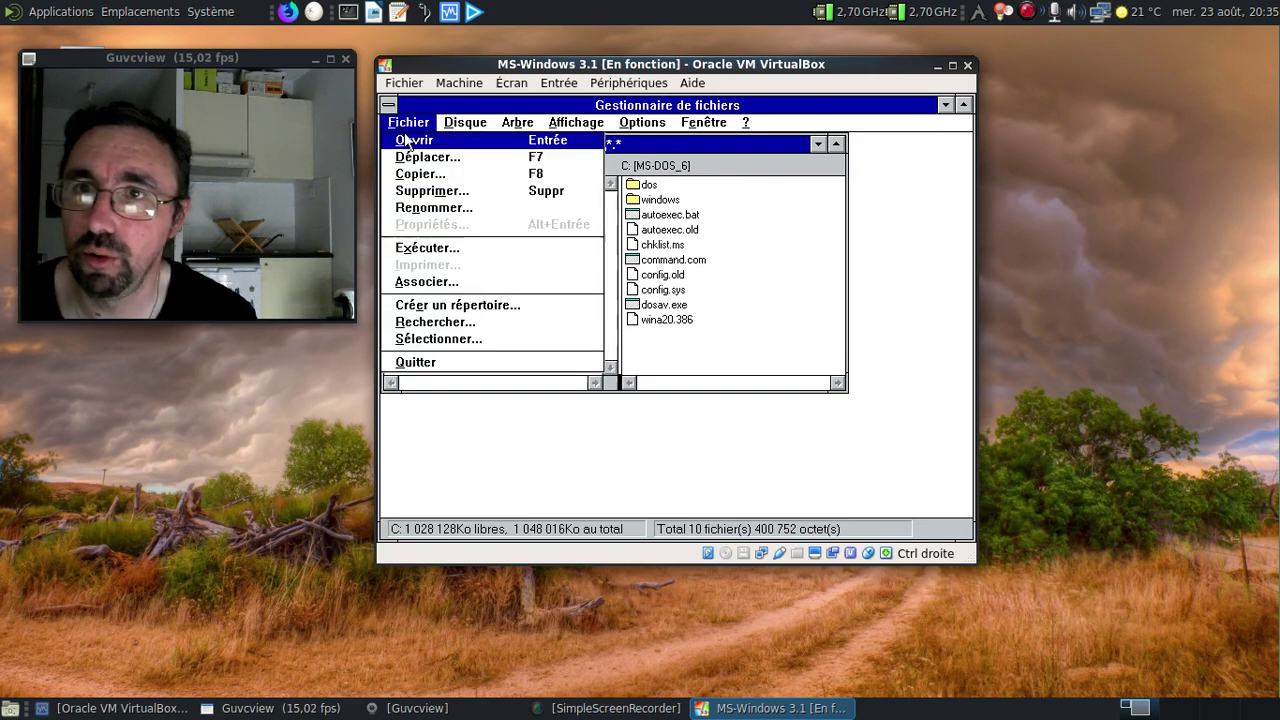
click(453, 308)
text(av)
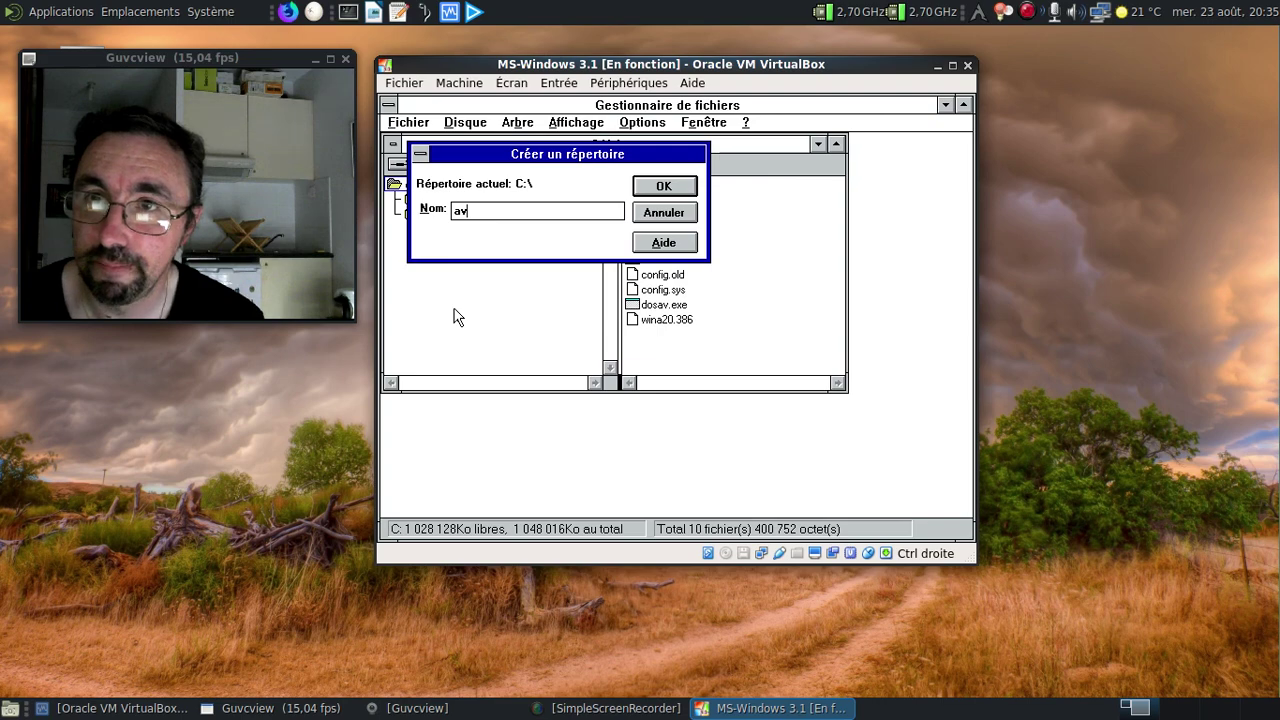
key(Return)
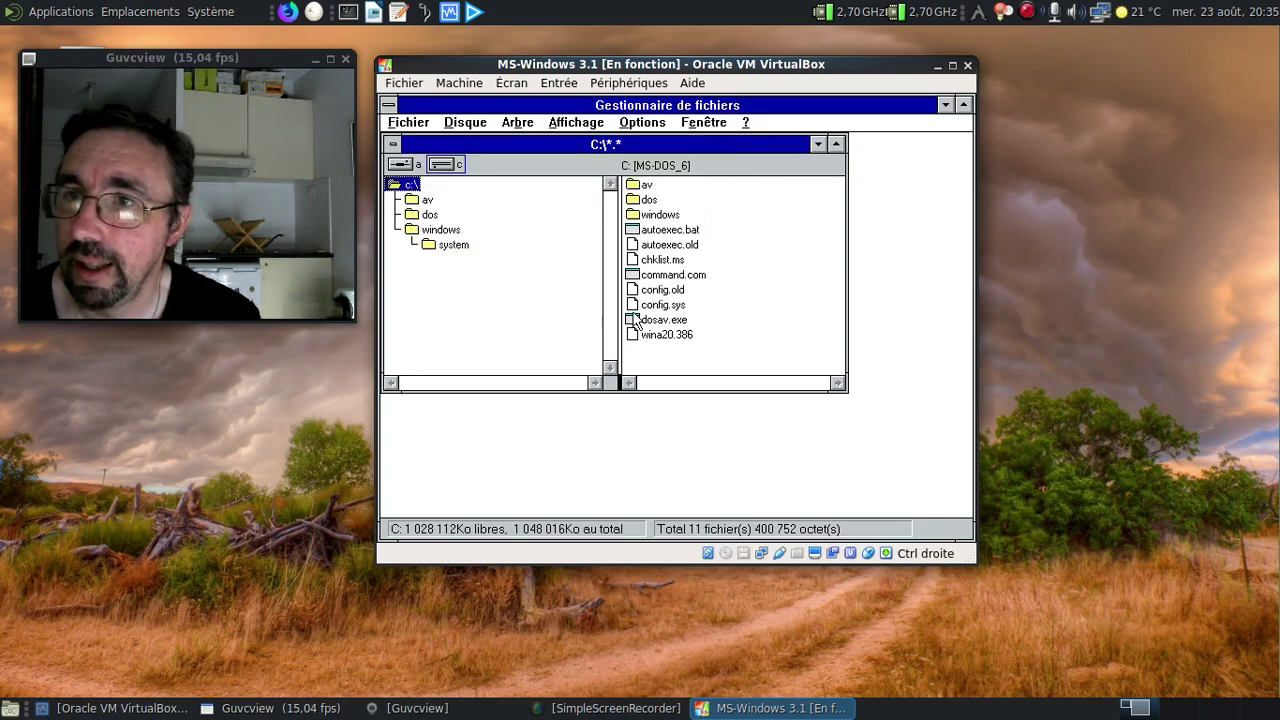
- Move dosav.exe from C:\ into C:\AV, run it there to extract its files, and refresh the directory's listing
drag(645, 320, 432, 200)
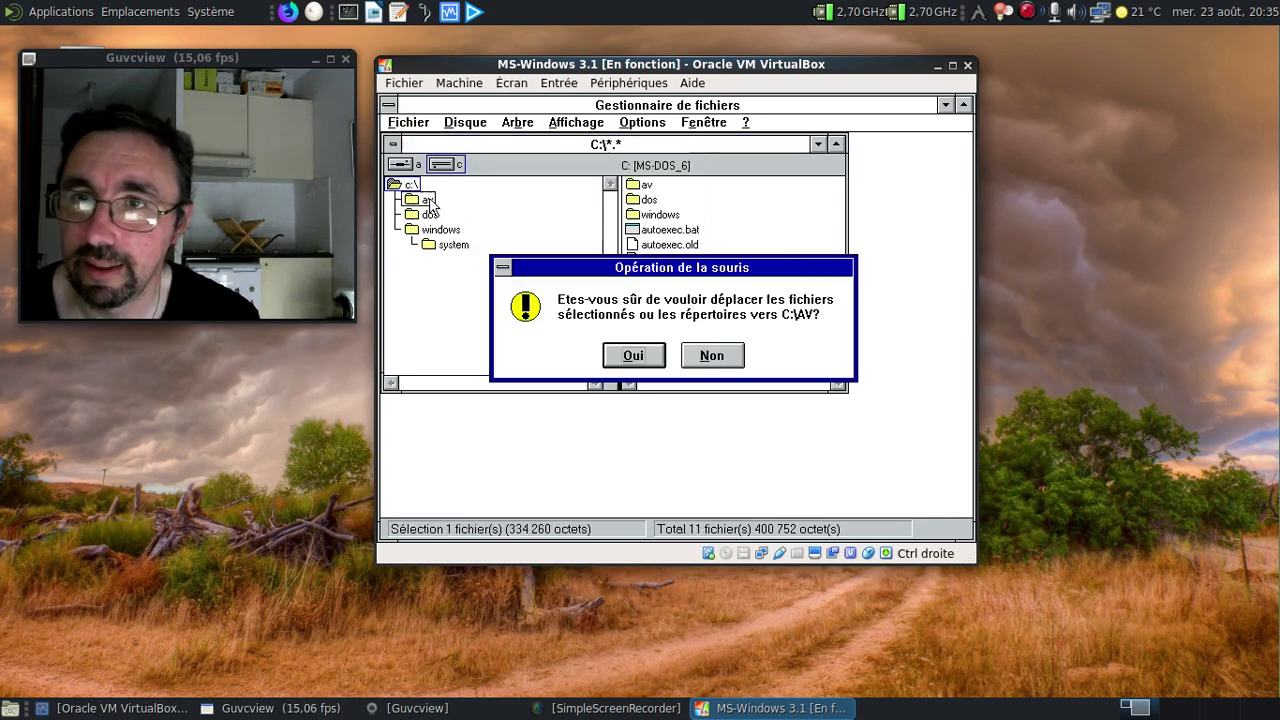
click(632, 360)
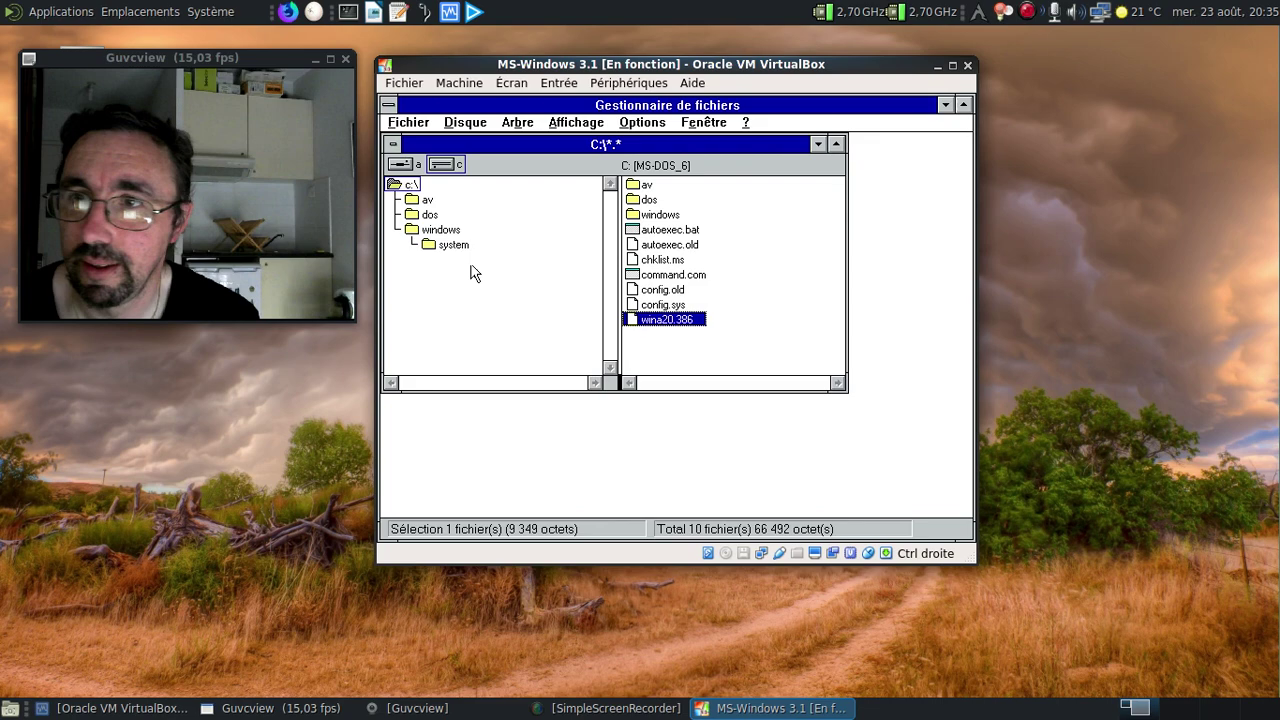
click(413, 200)
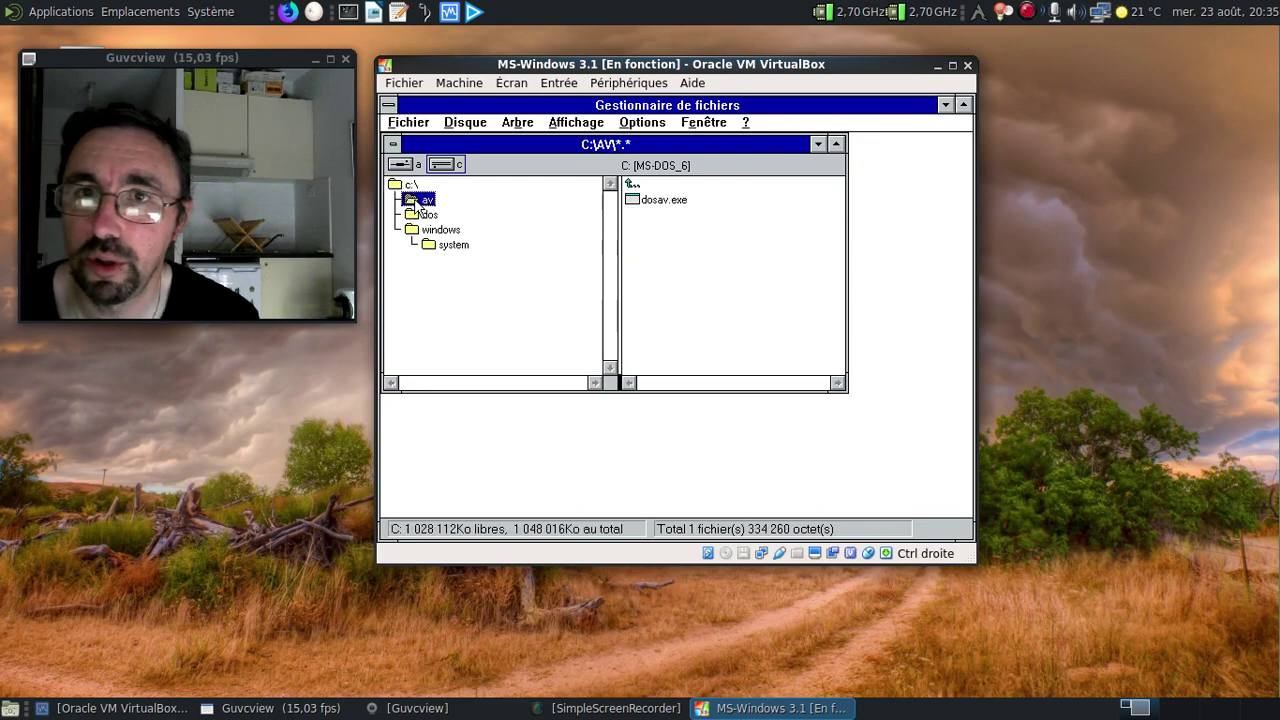
double_click(680, 206)
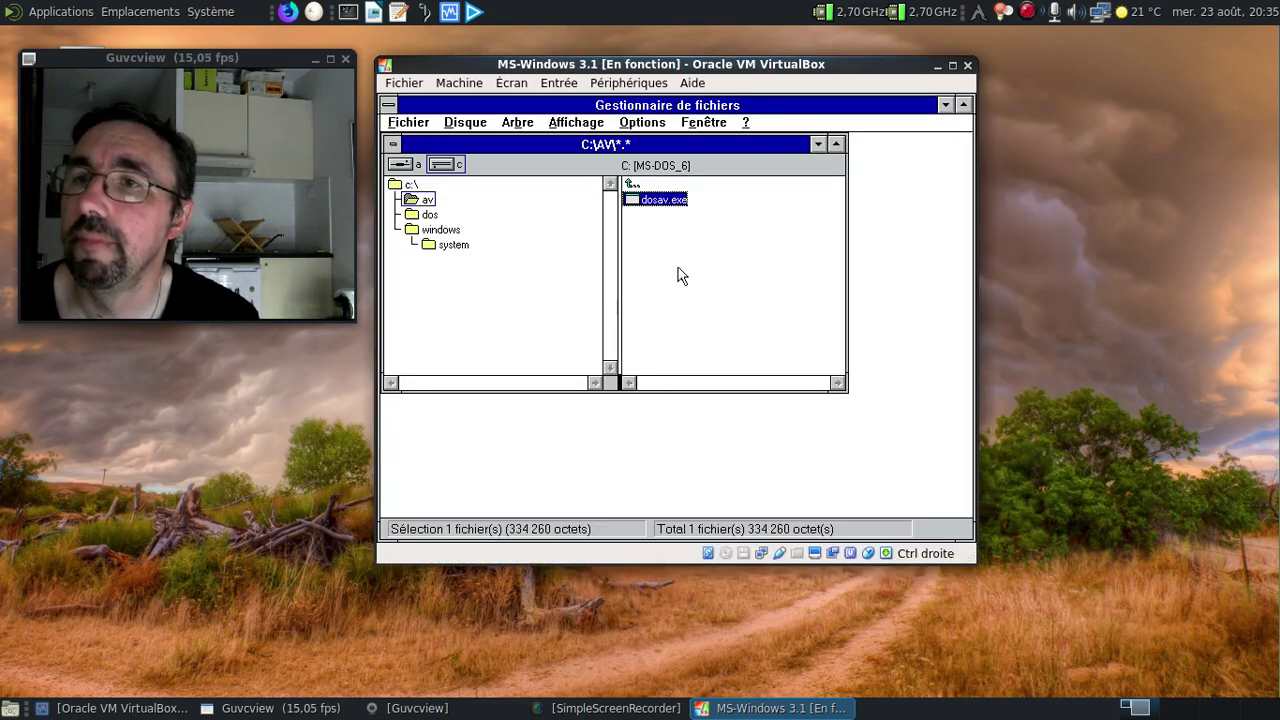
click(430, 216)
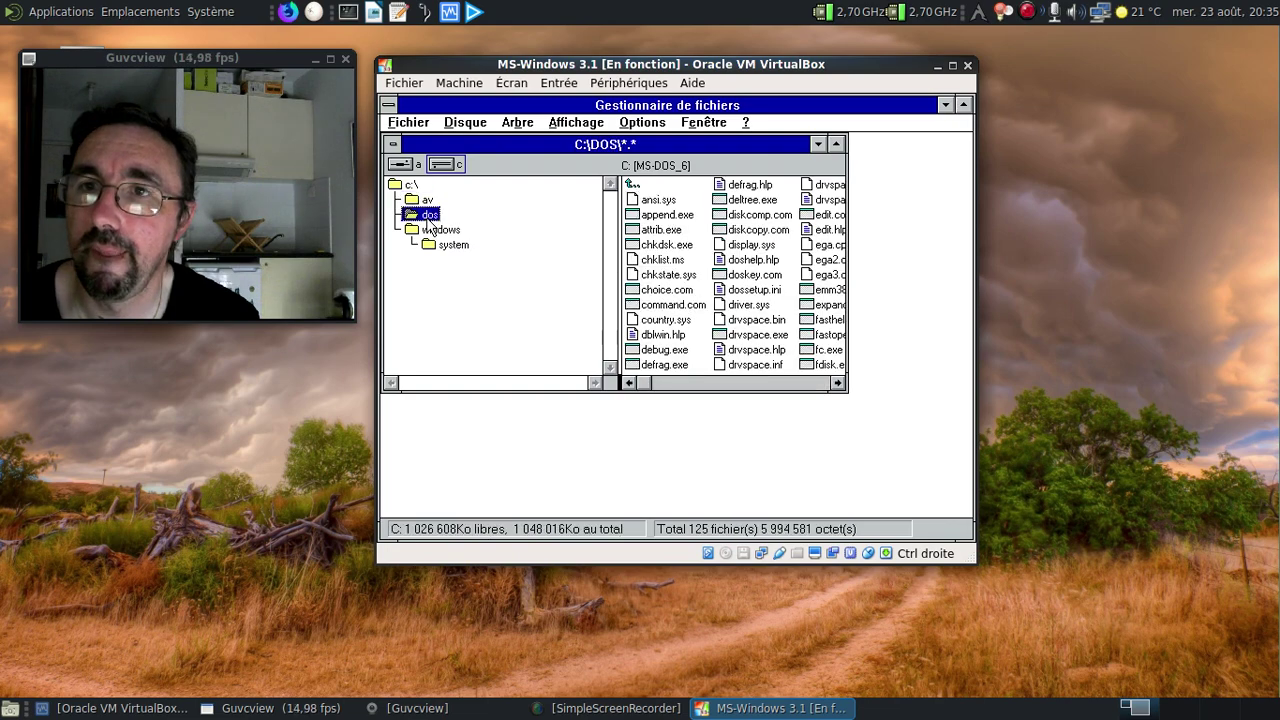
click(425, 200)
- Read through readme.txt in C:\AV for the signature update instructions, and close it
double_click(666, 247)
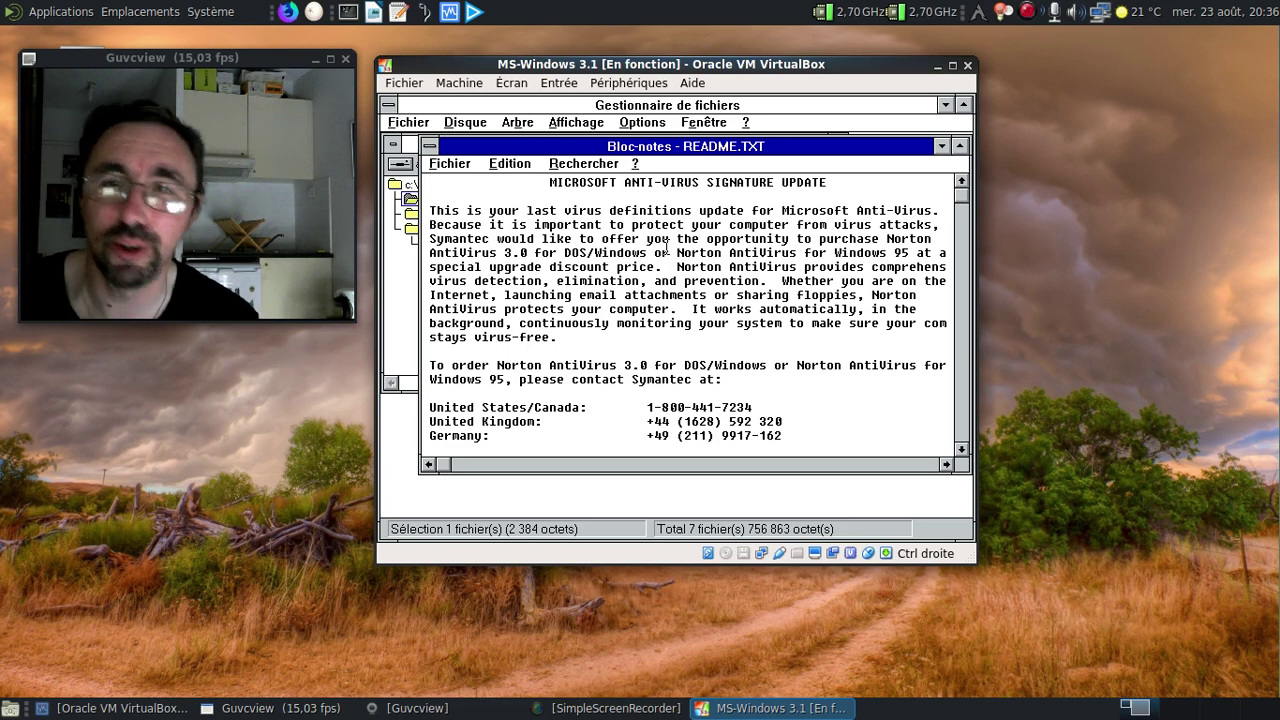
click(960, 450)
drag(960, 450, 960, 450)
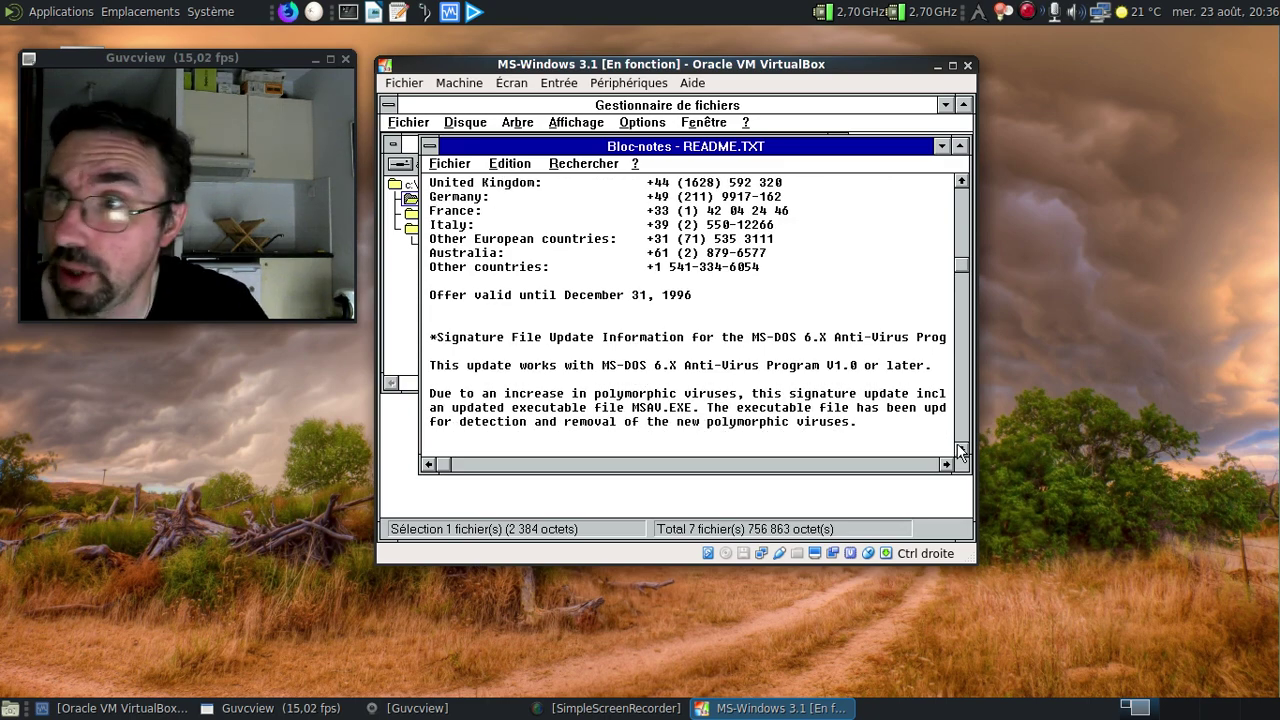
click(960, 450)
click(960, 450)
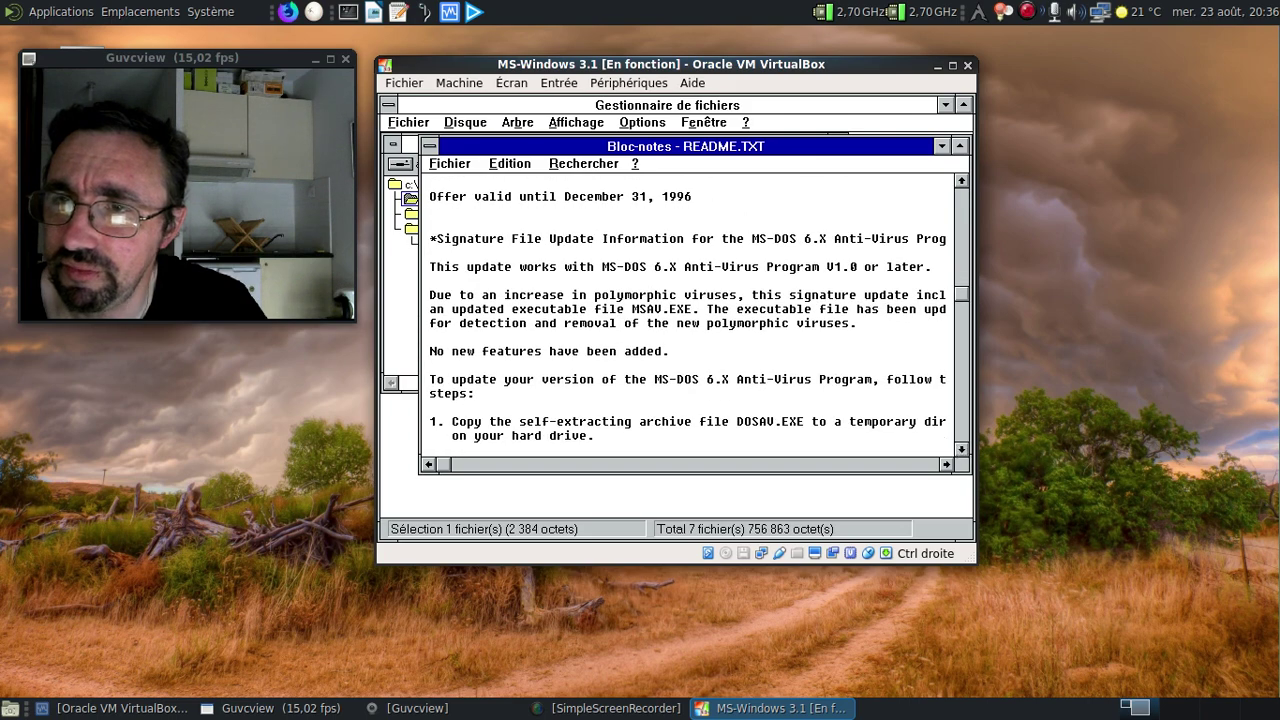
click(960, 450)
drag(960, 450, 960, 450)
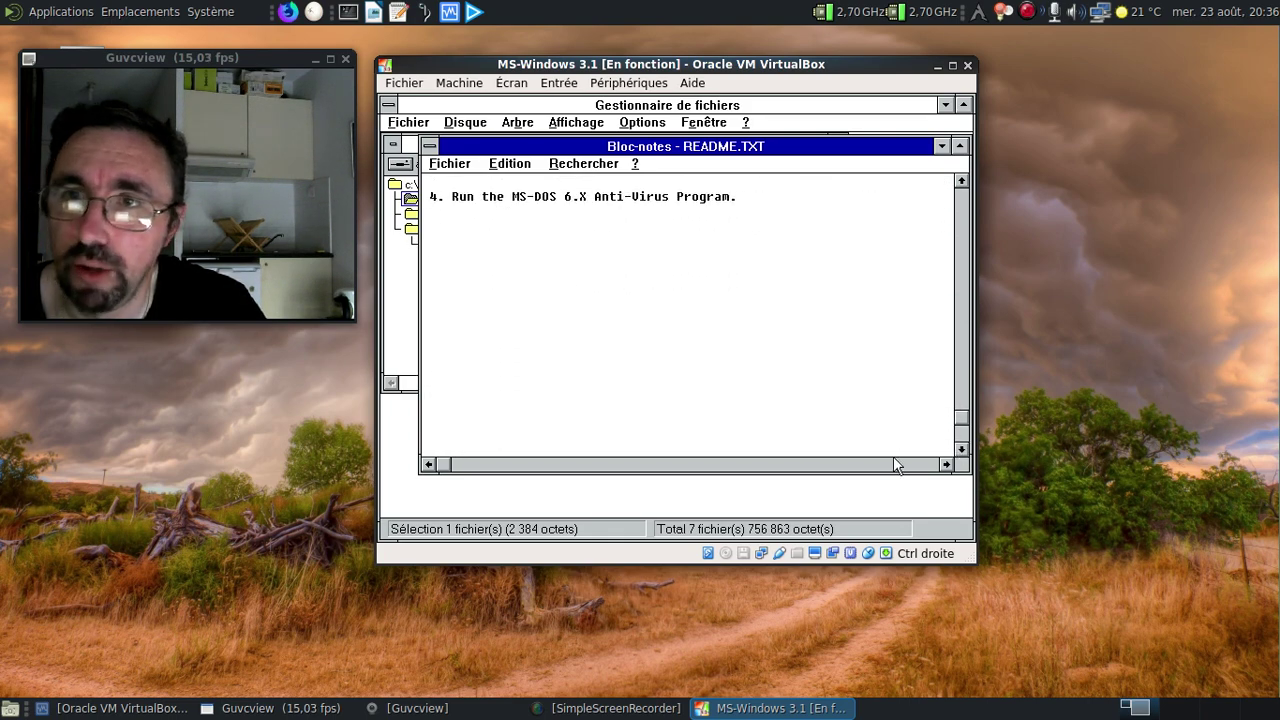
double_click(430, 146)
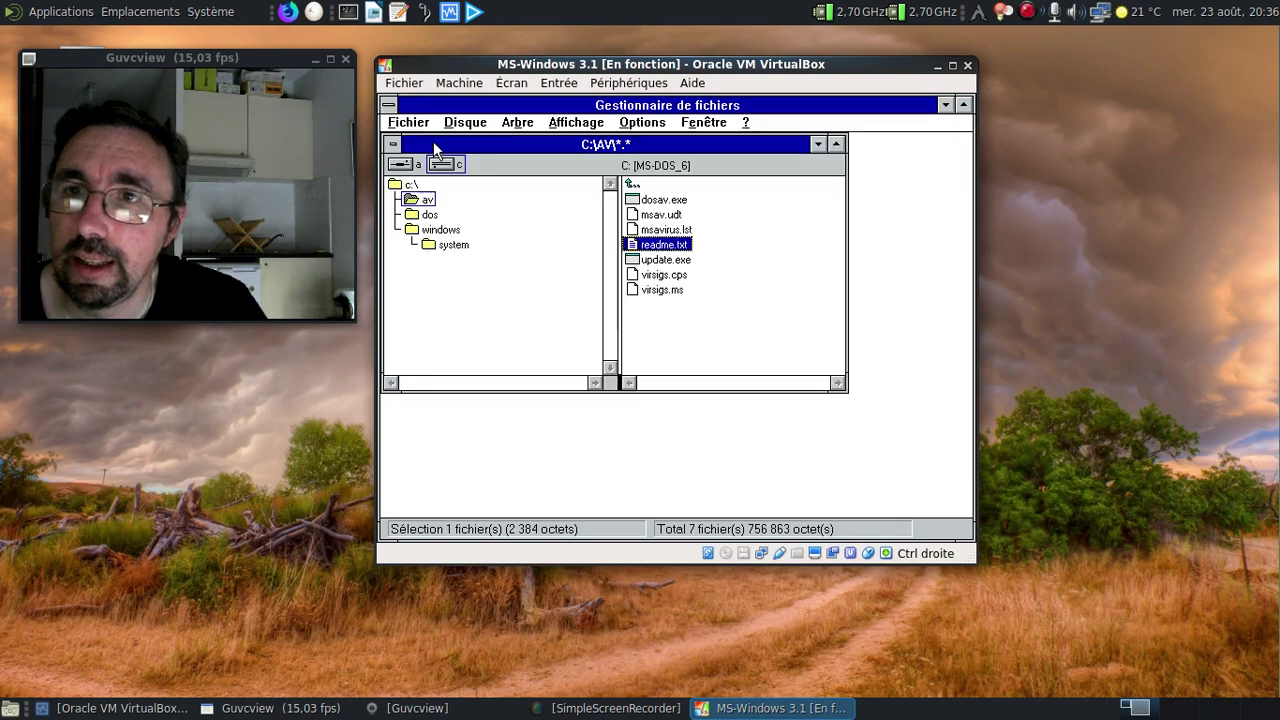
- Run update.exe from C:\AV and give c:\dos as the path where MSAV.EXE is installed
double_click(668, 260)
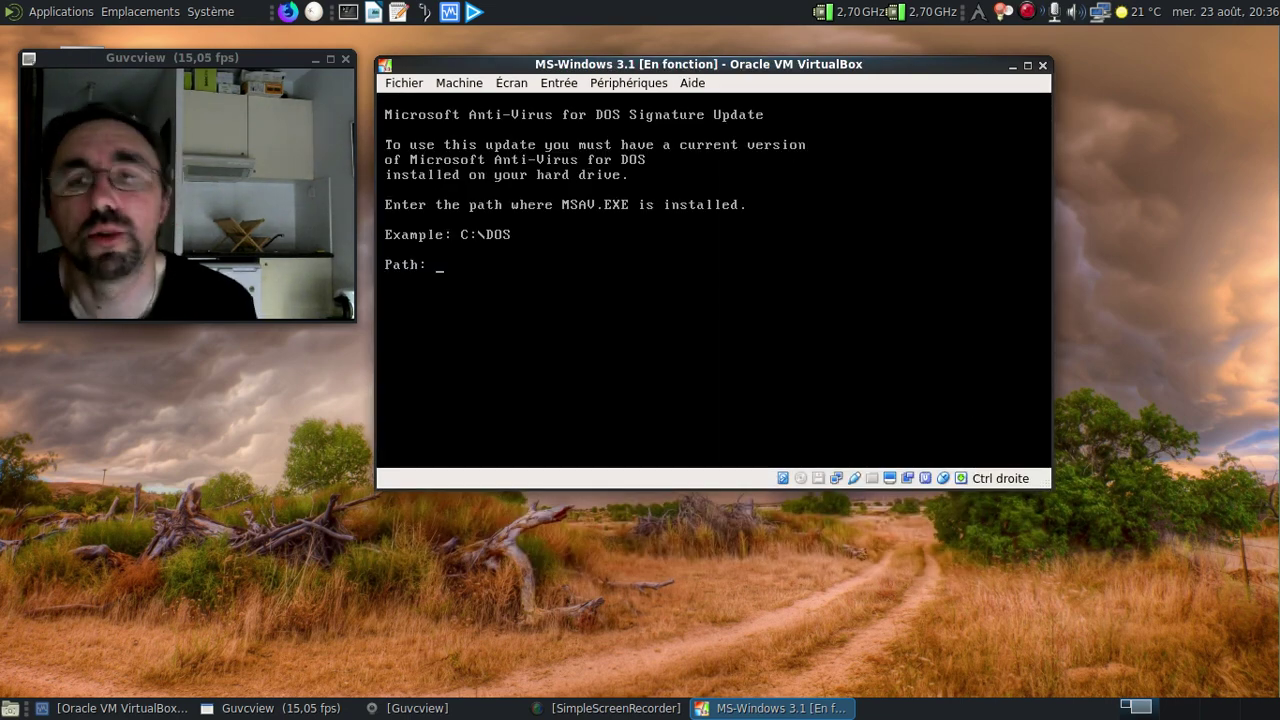
text(c:)
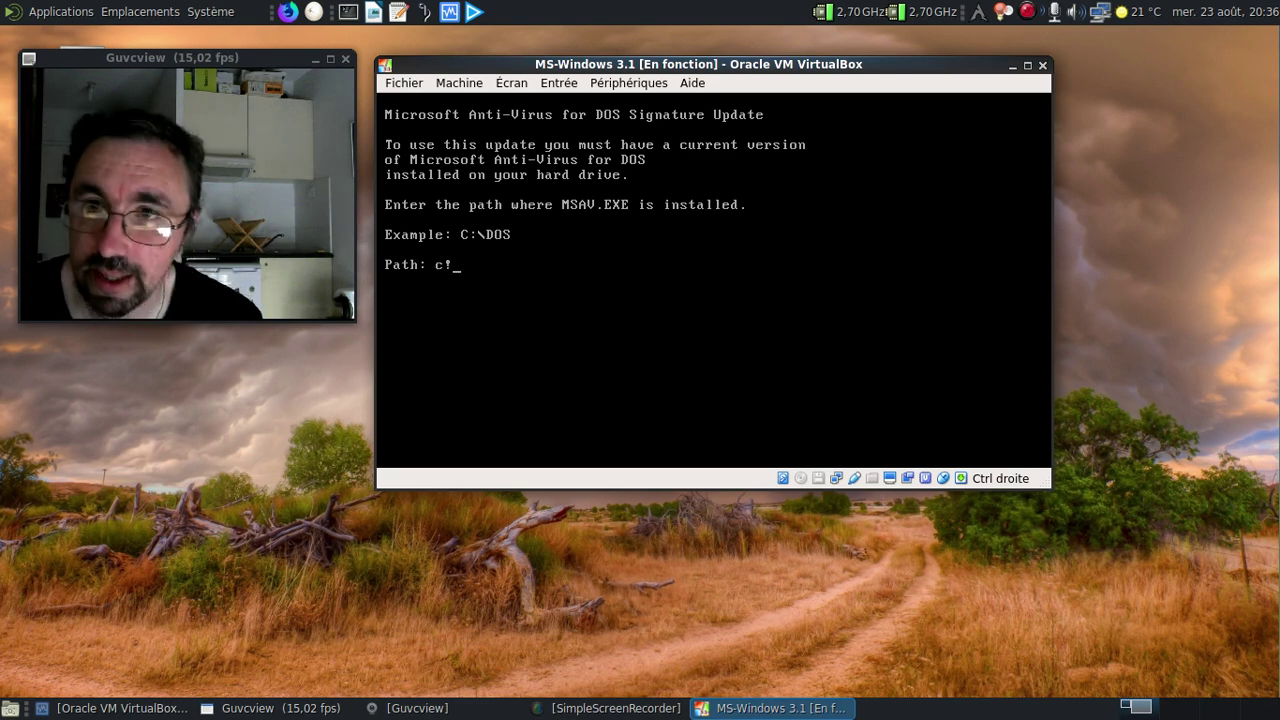
key(BackSpace)
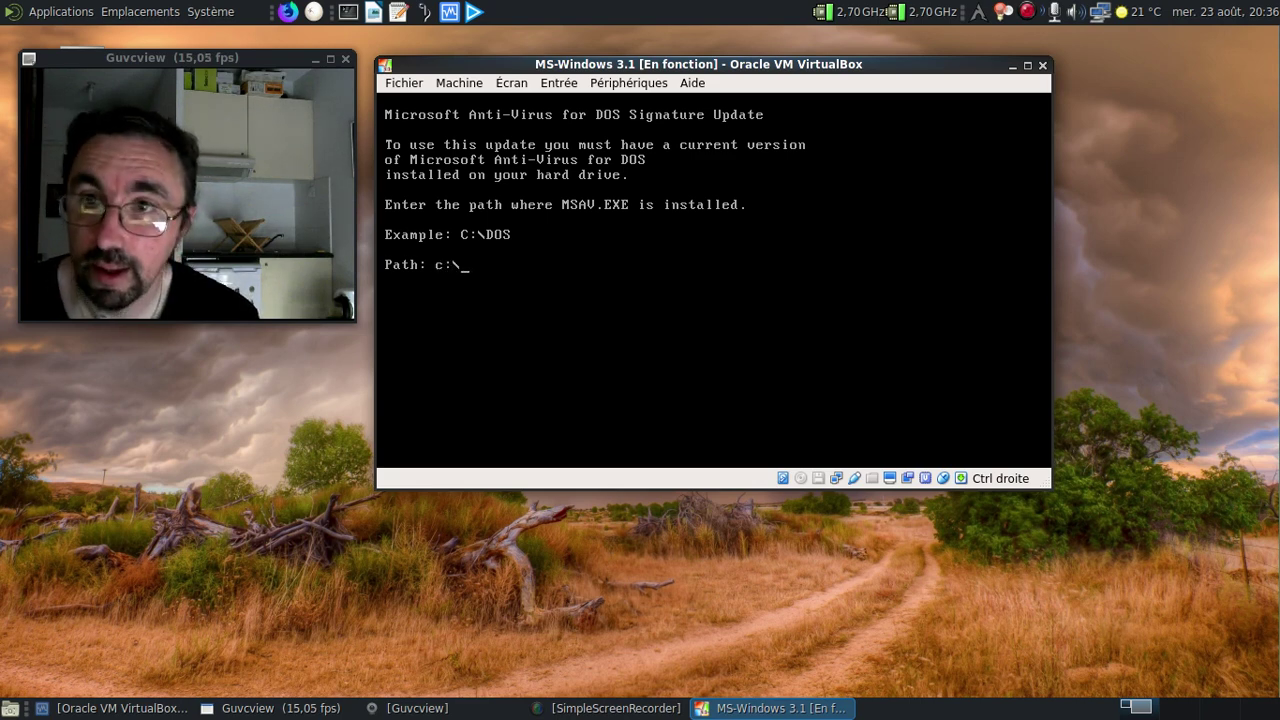
text(:\dos)
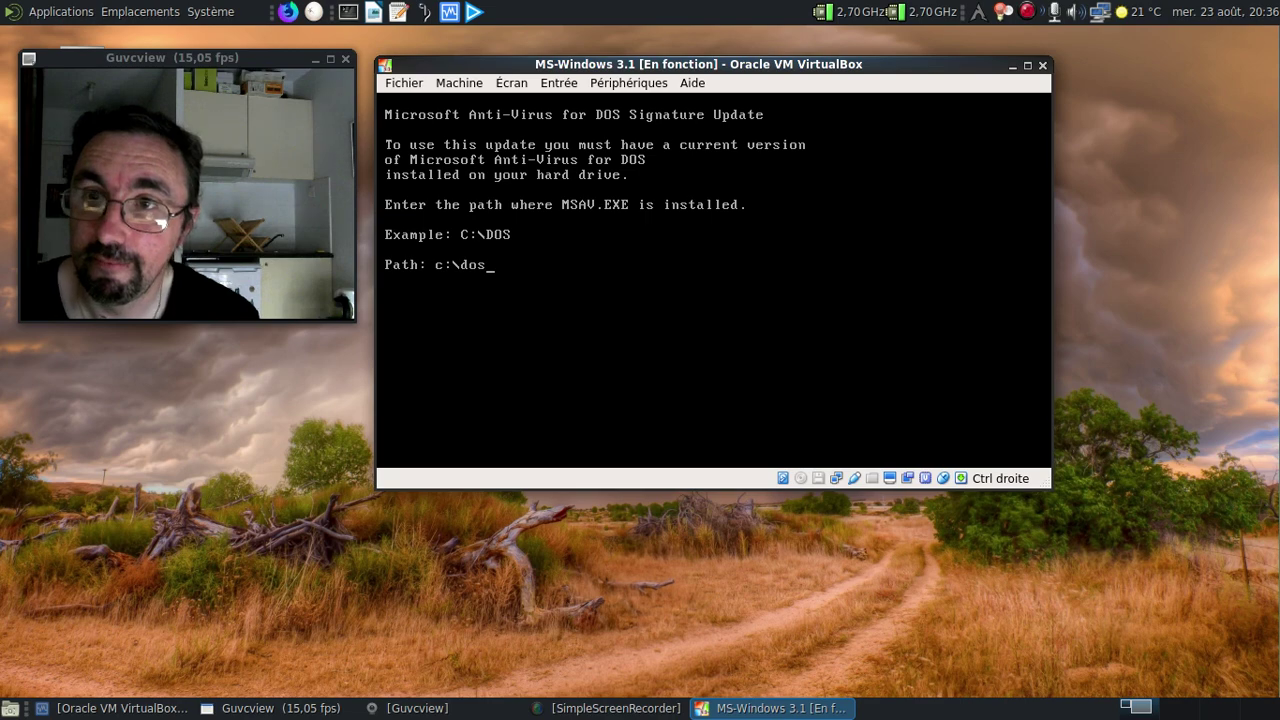
key(Return)
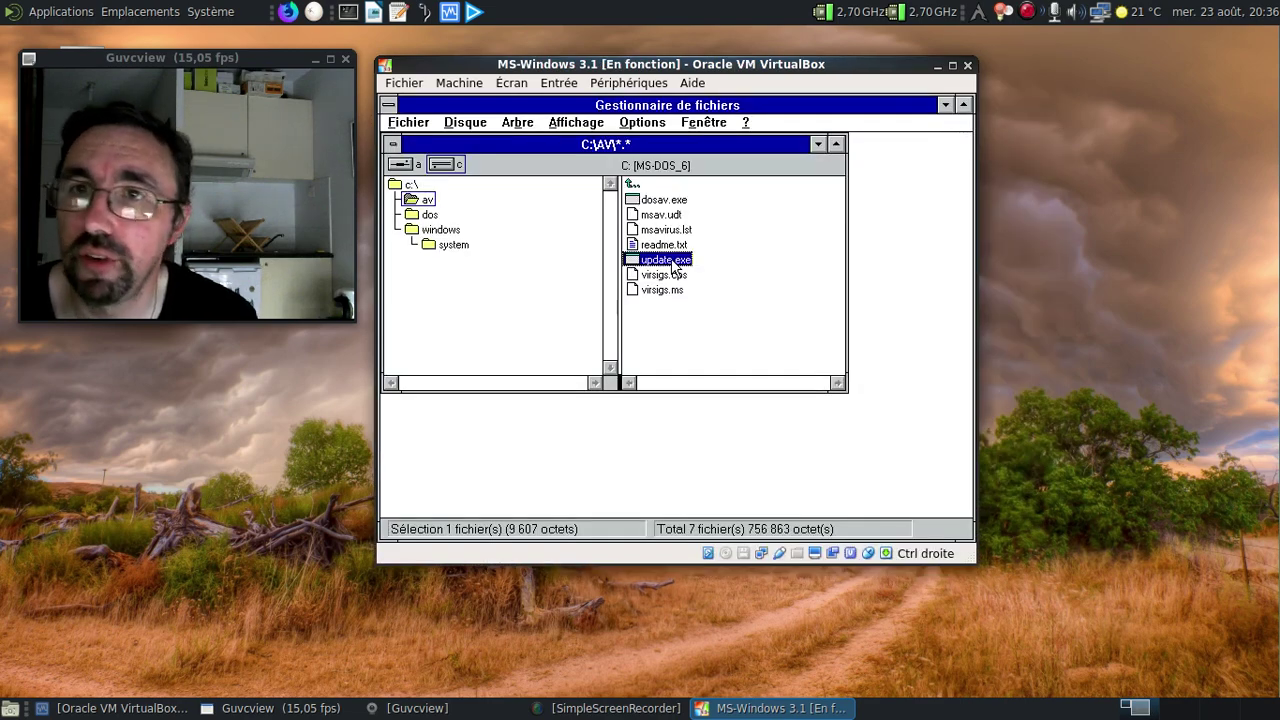
- Close the File Manager, relaunch MWAV from the Applications group, and display its virus list
double_click(390, 105)
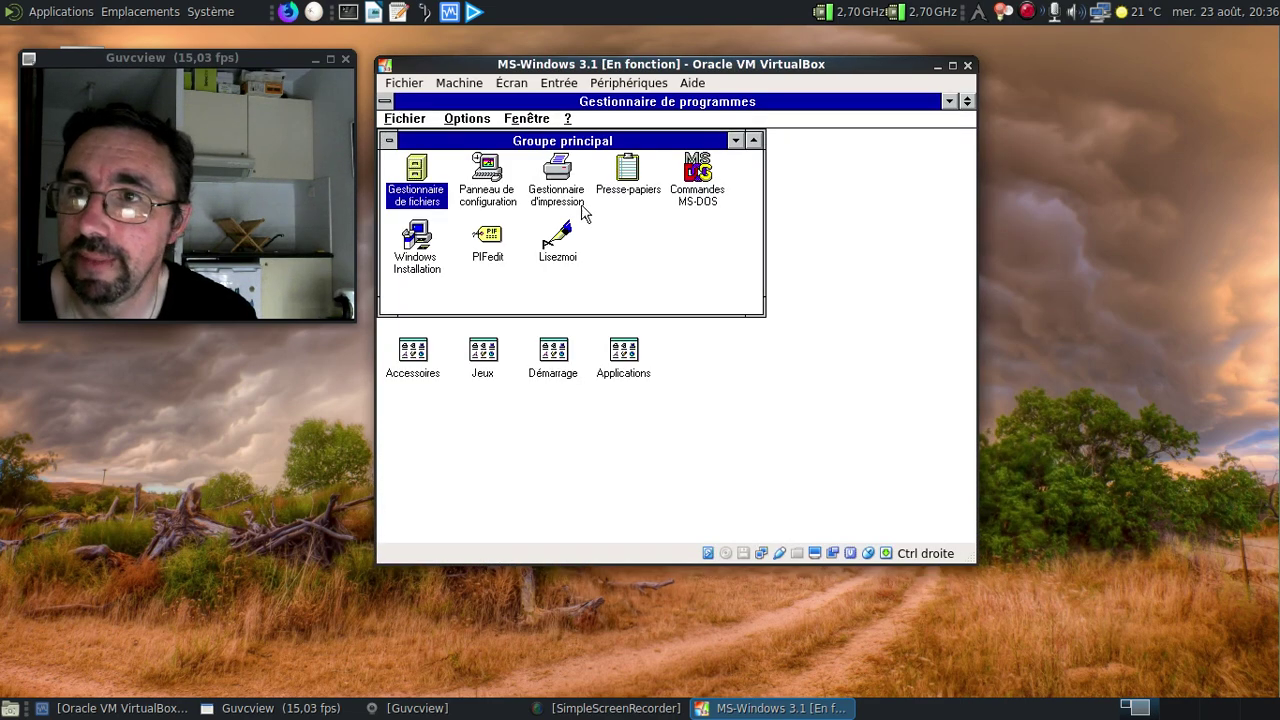
double_click(623, 350)
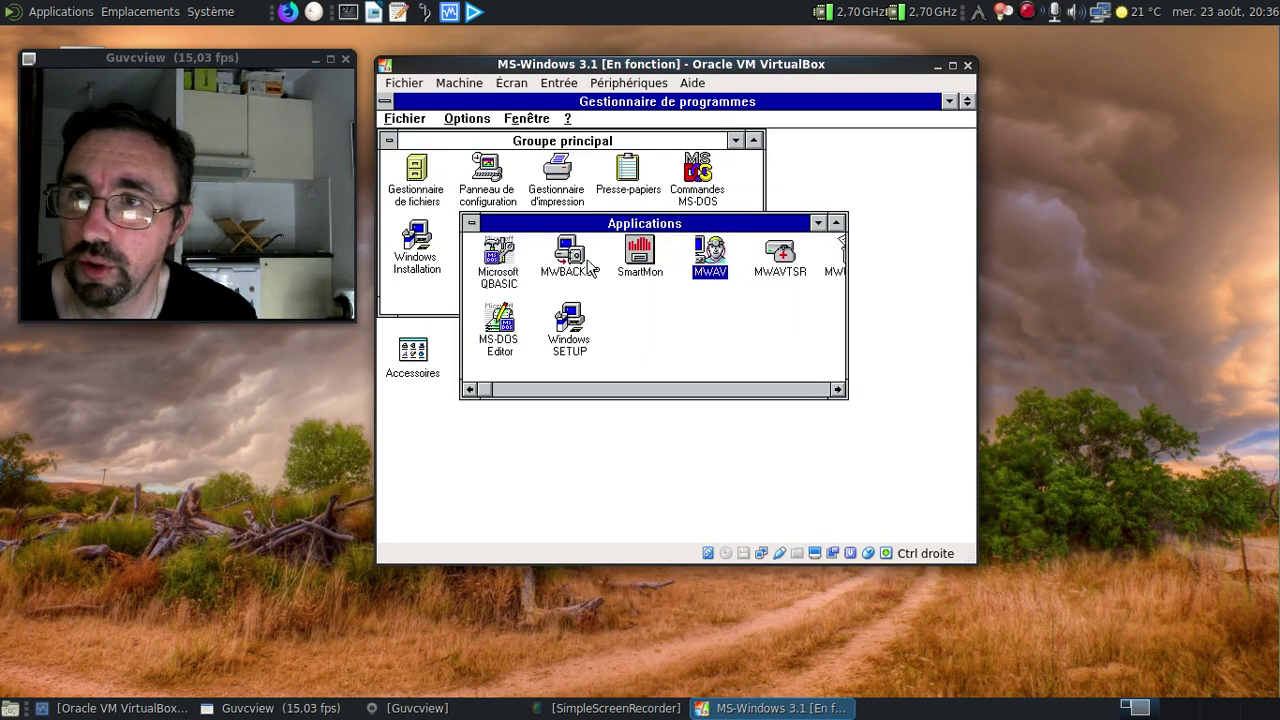
double_click(716, 258)
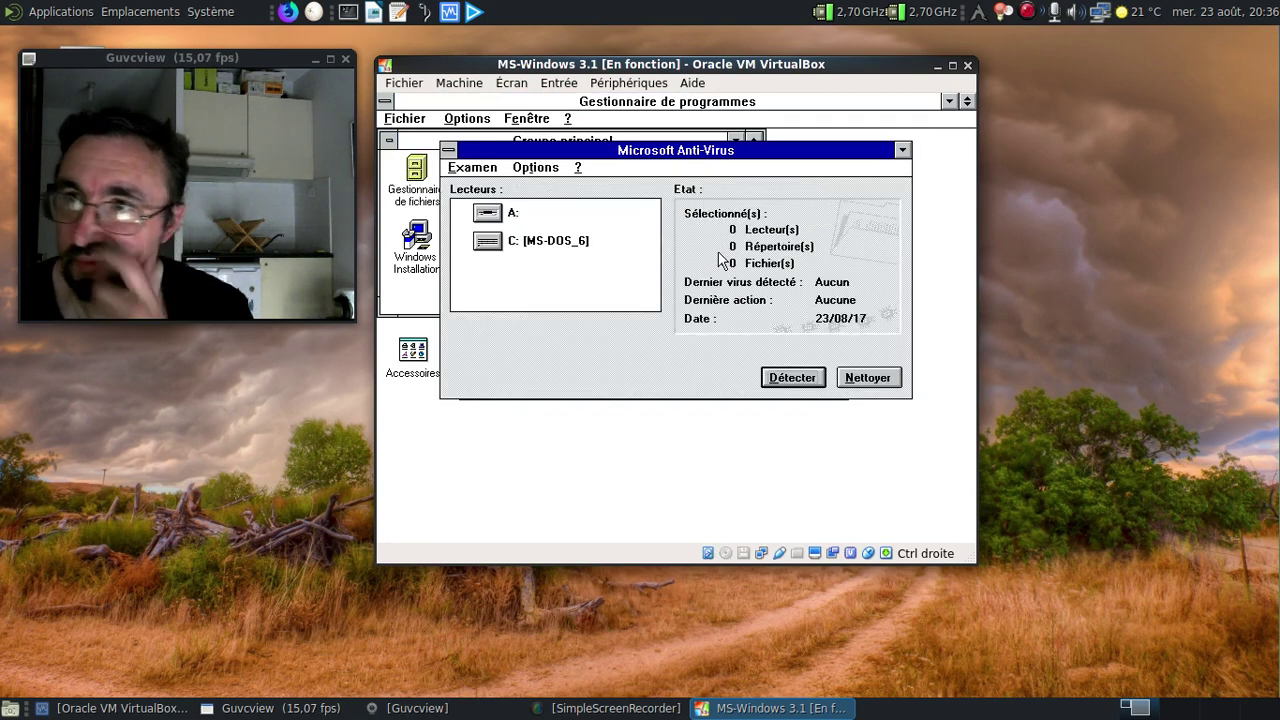
click(575, 169)
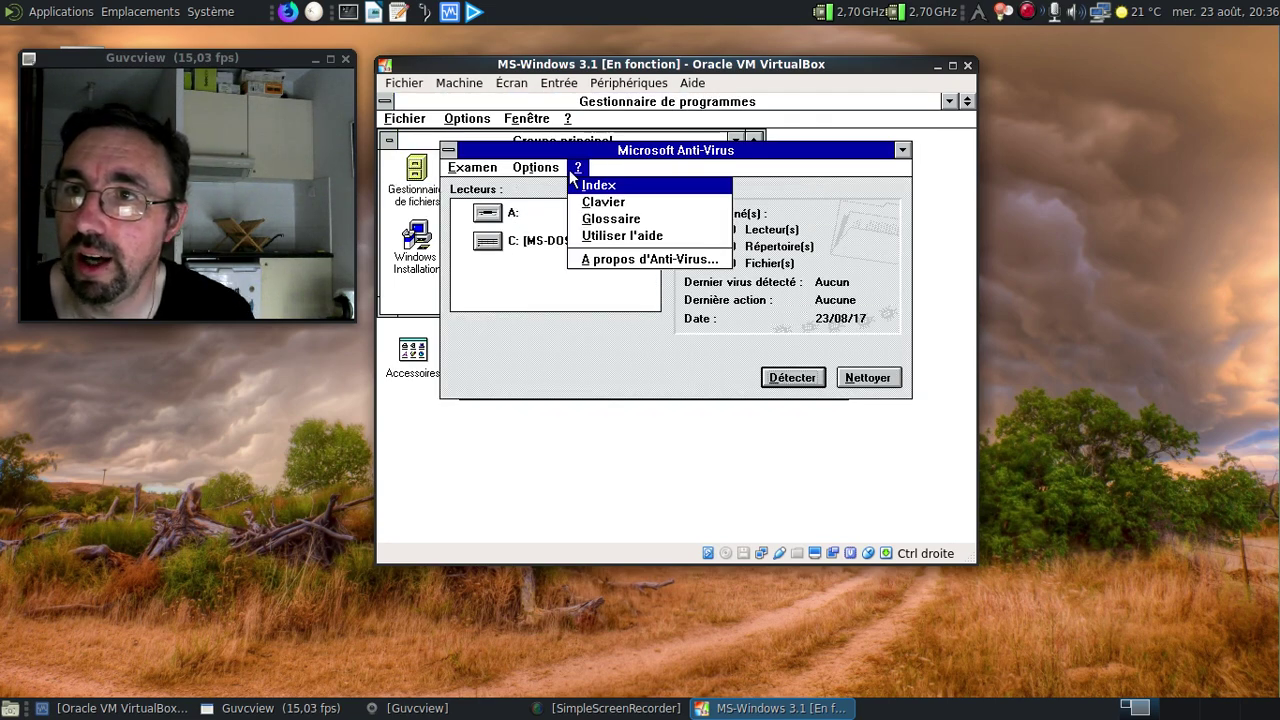
click(472, 168)
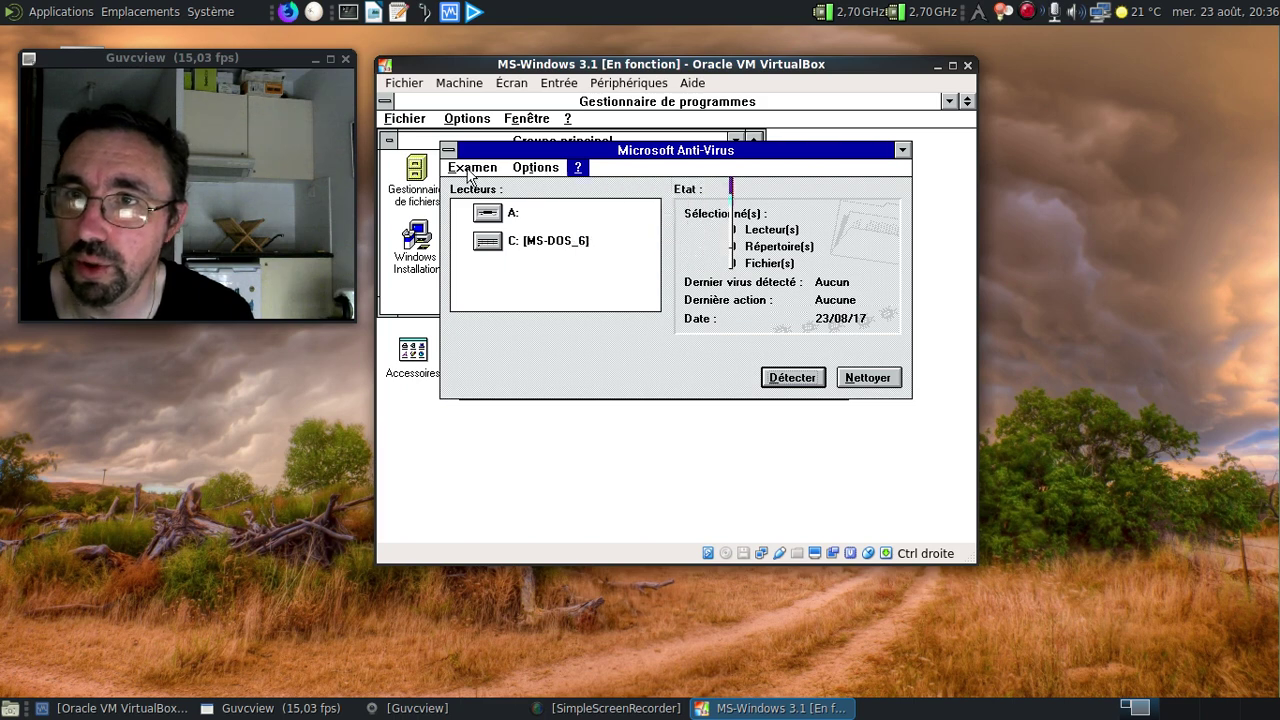
click(482, 249)
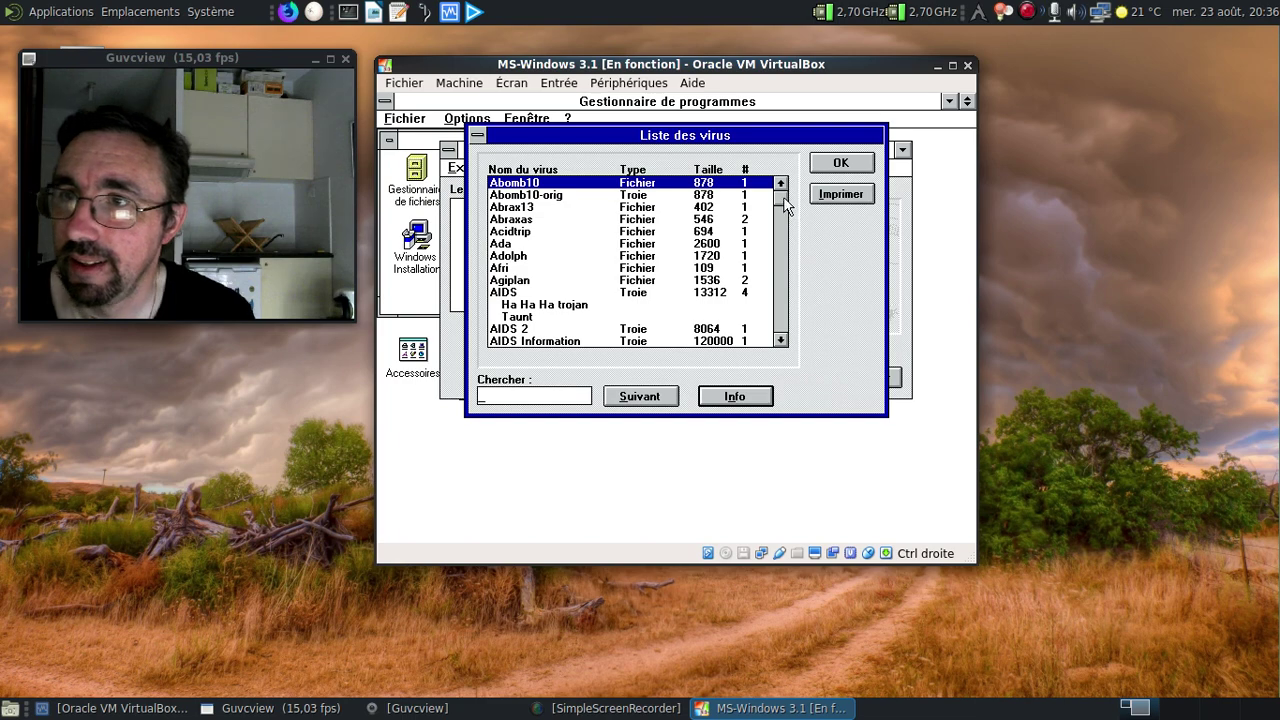
- Look through the virus list, search it for "term", and read the information on Terminator and Terminator 2
drag(785, 205, 783, 340)
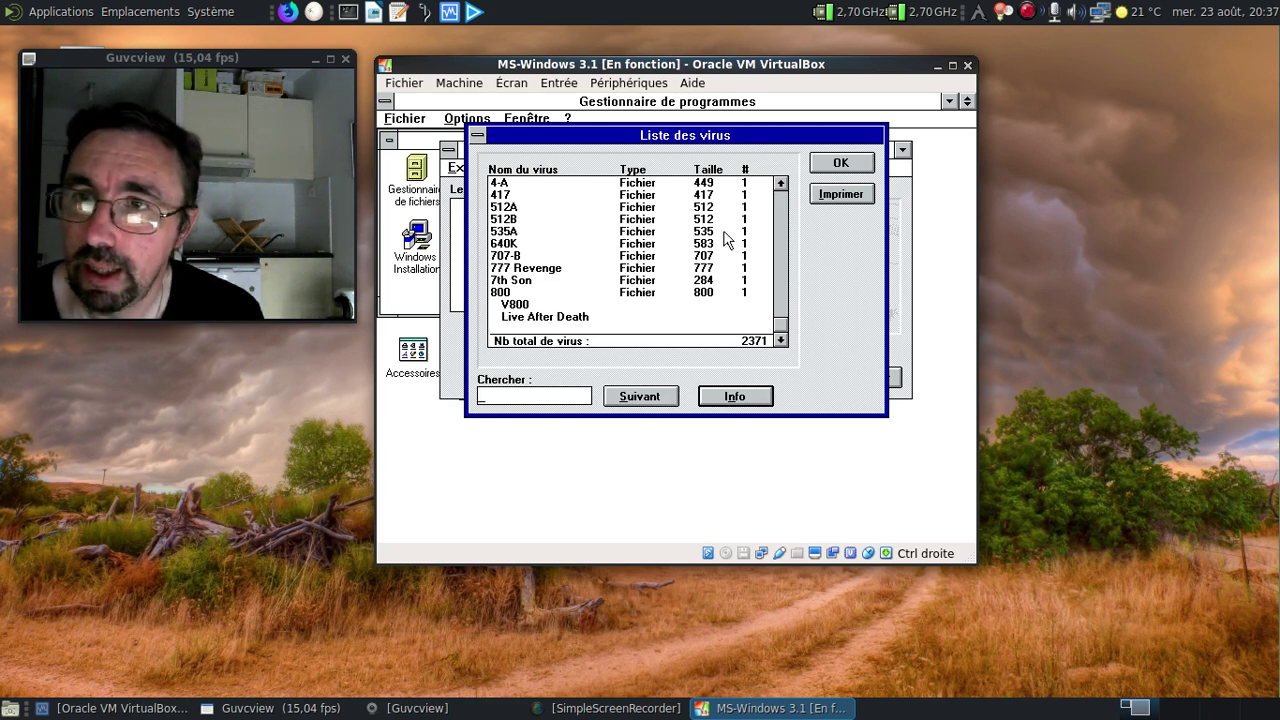
drag(779, 331, 775, 258)
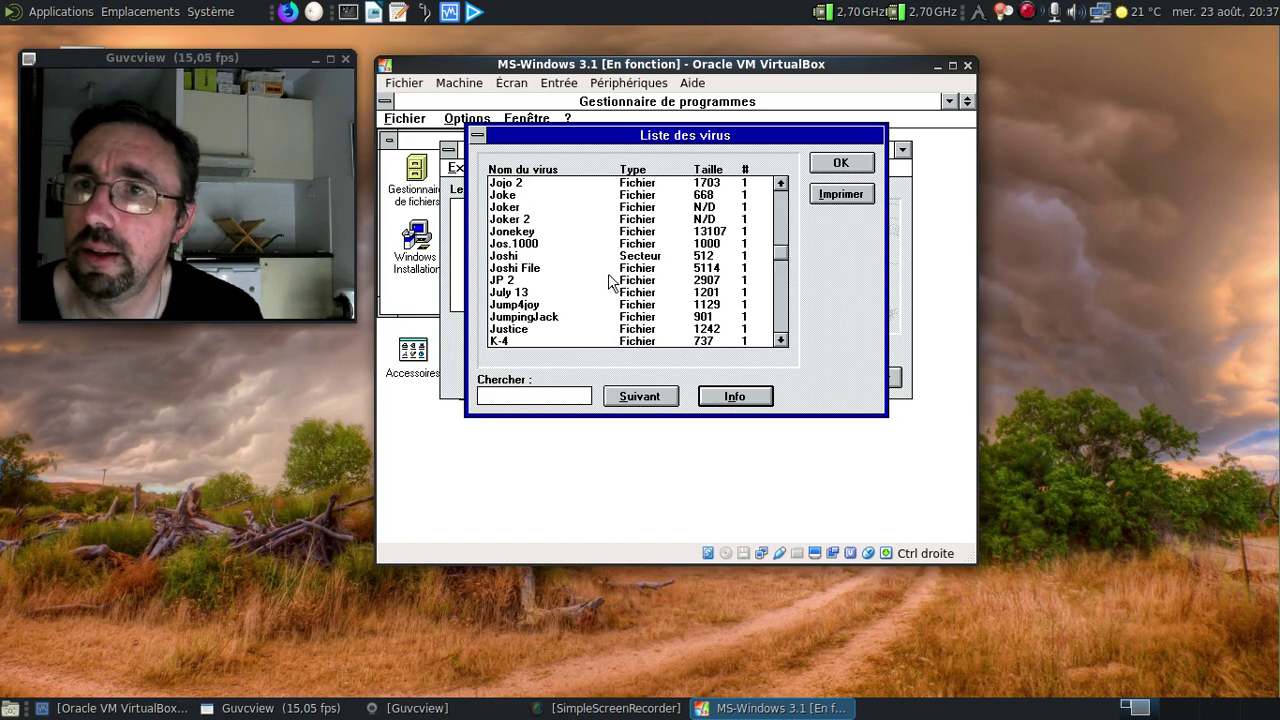
text(term)
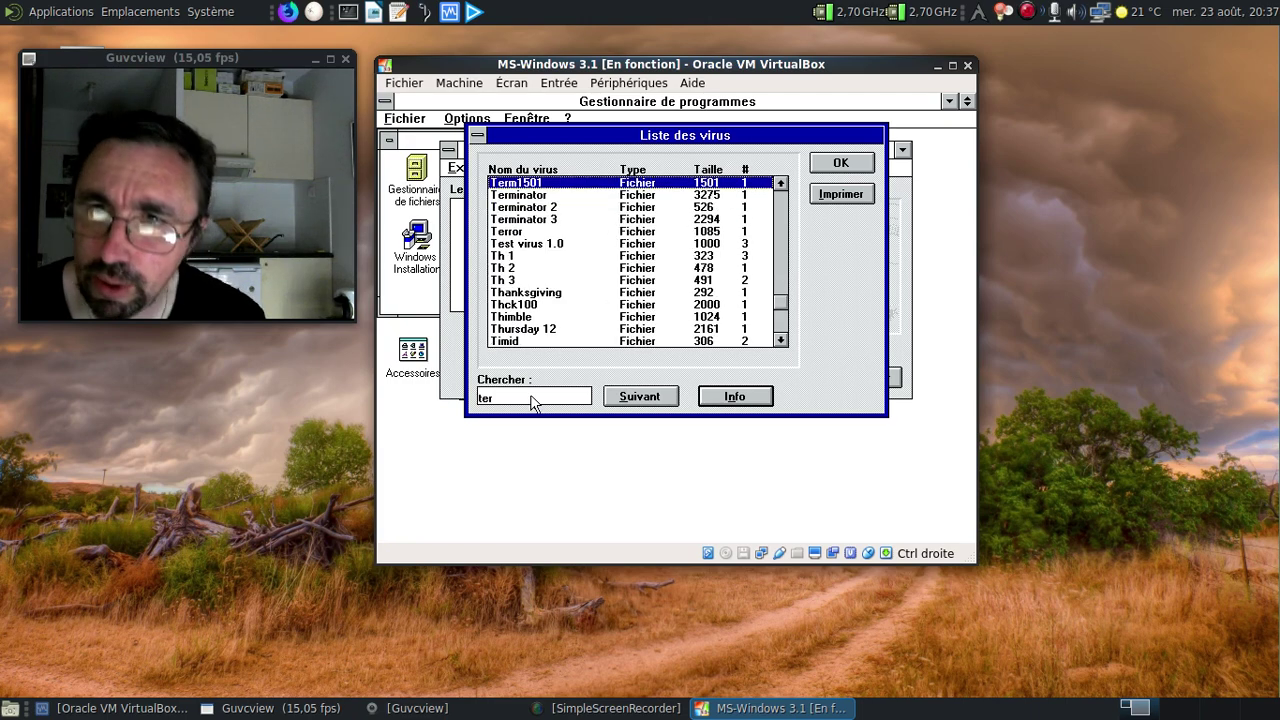
double_click(553, 195)
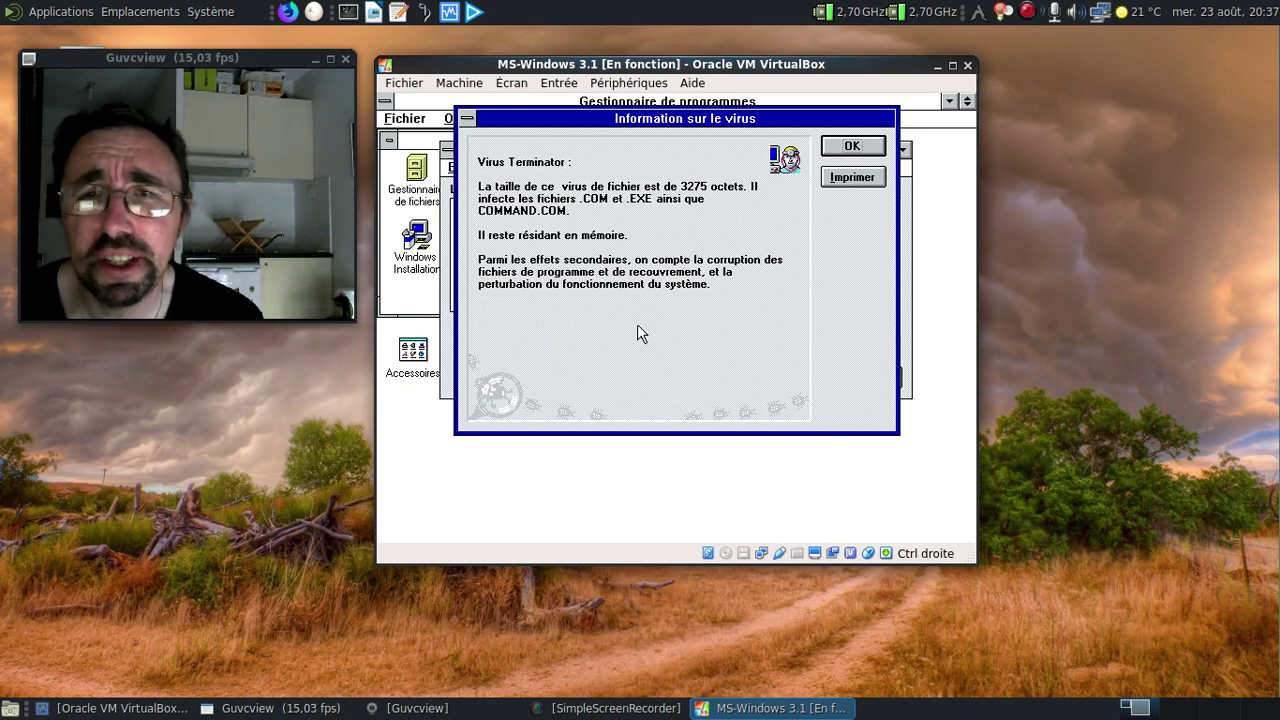
click(866, 146)
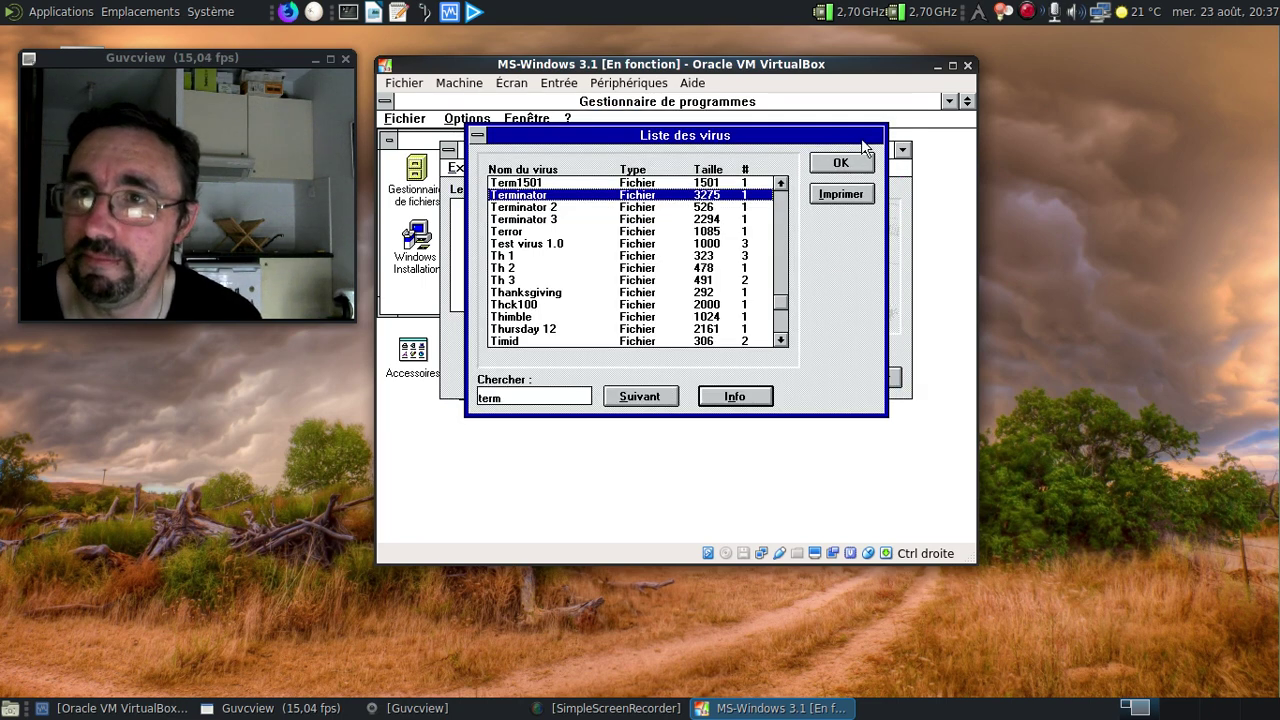
double_click(542, 209)
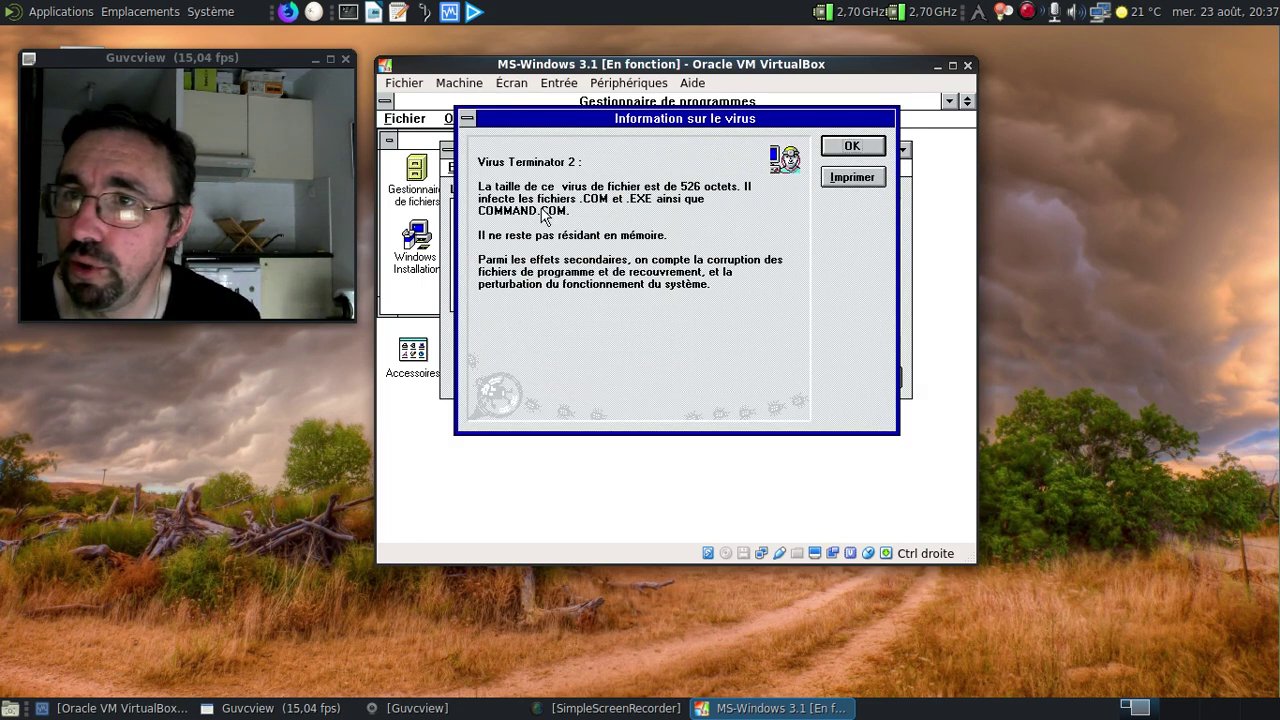
click(840, 147)
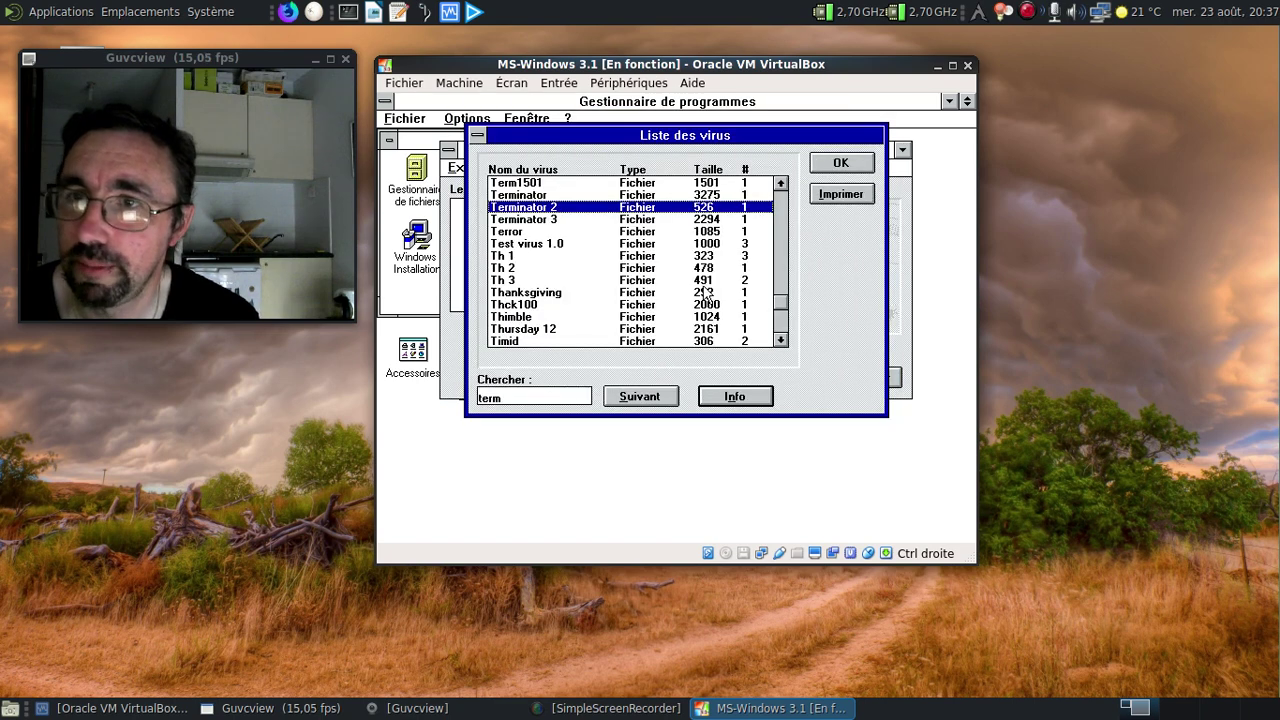
- Read the information on the Thanksgiving virus, and clear the virus list's search text
double_click(563, 294)
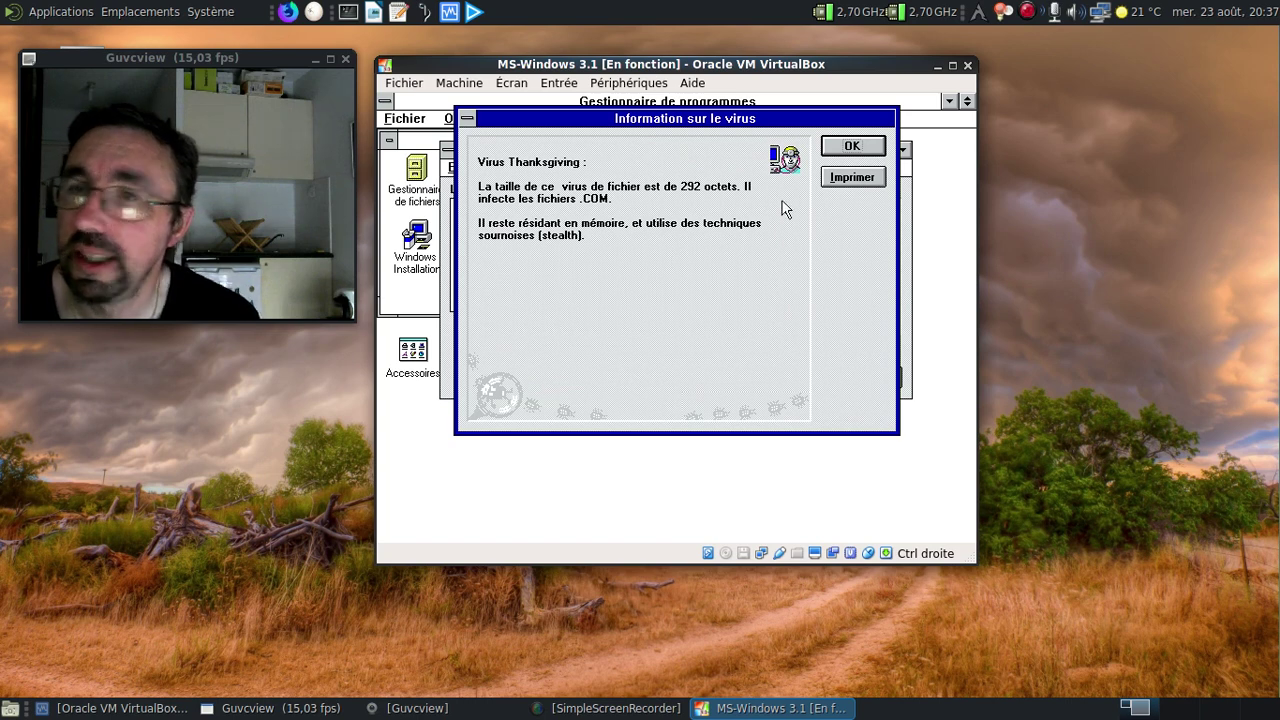
click(868, 147)
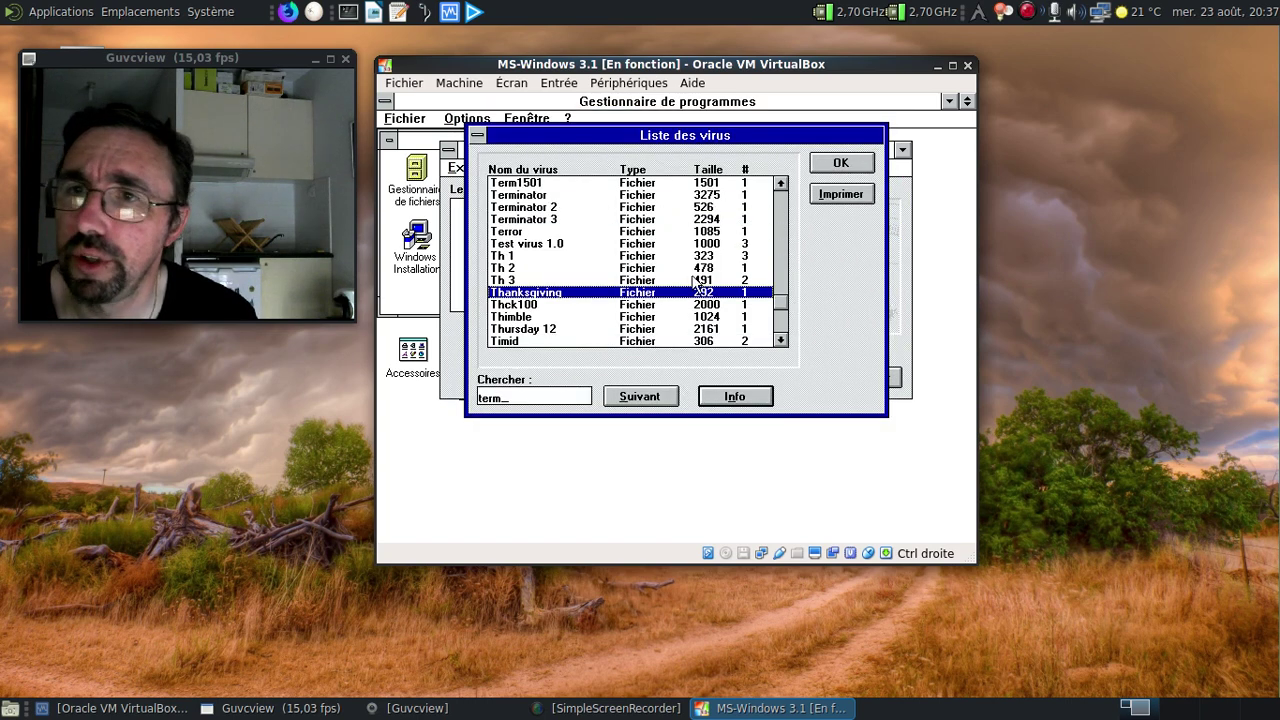
click(484, 398)
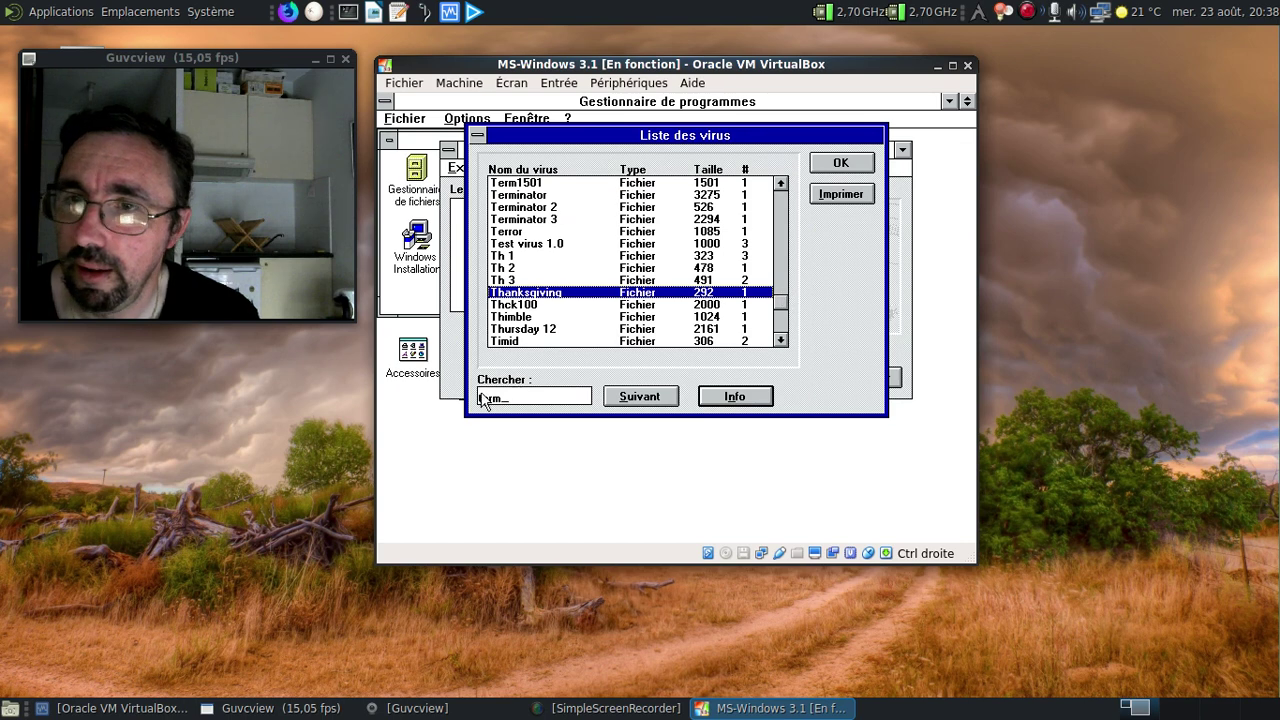
key(BackSpace)
key(BackSpace)
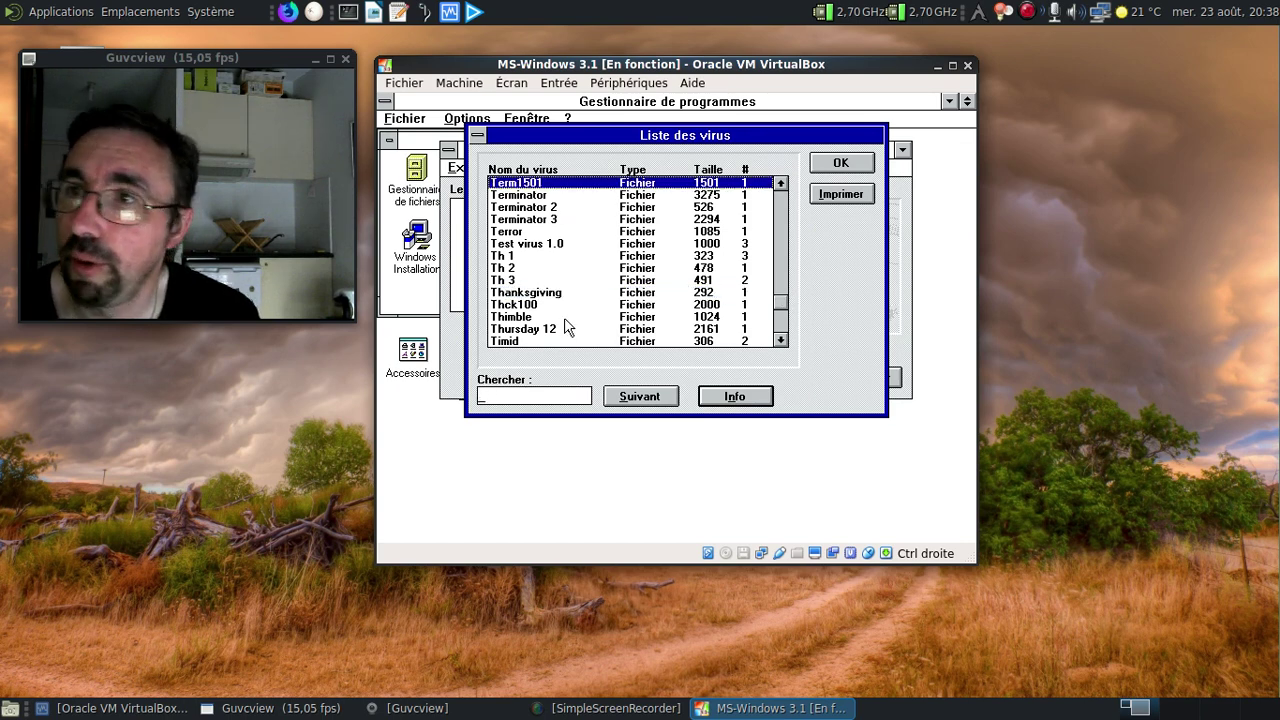
- Browse back through the virus list to the Swarrior entry, read its information, and close it
click(781, 185)
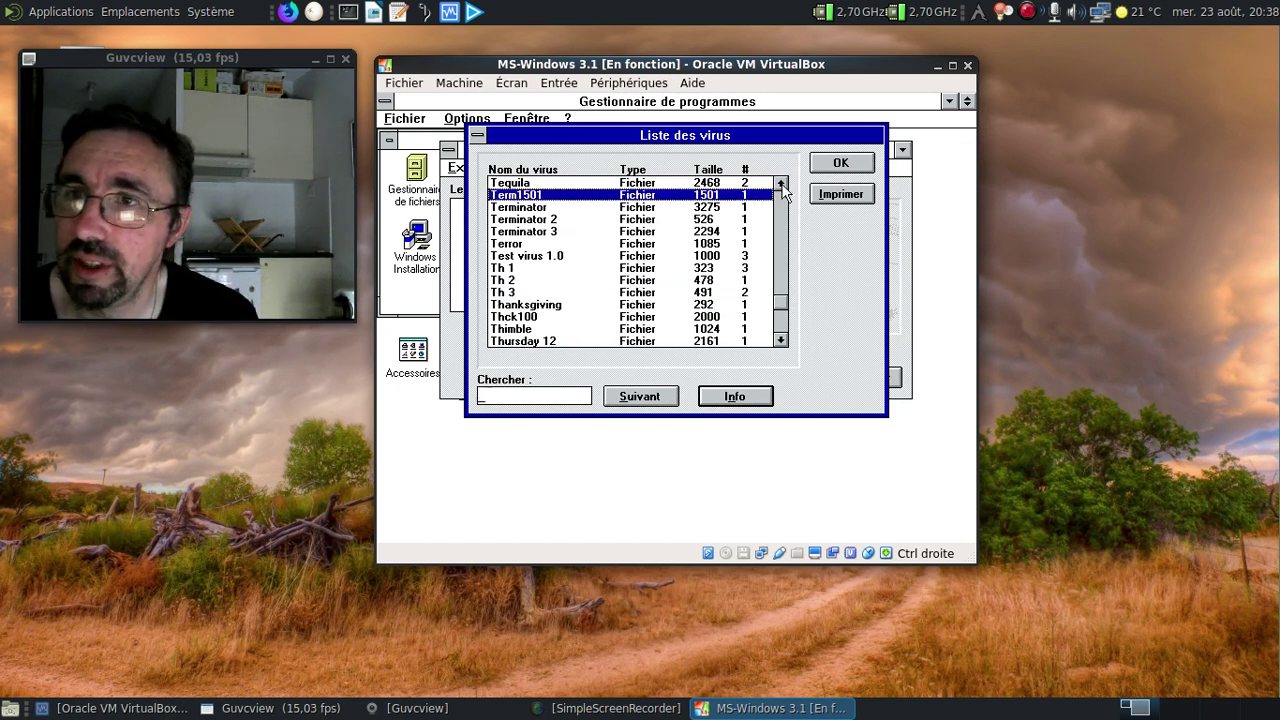
click(781, 185)
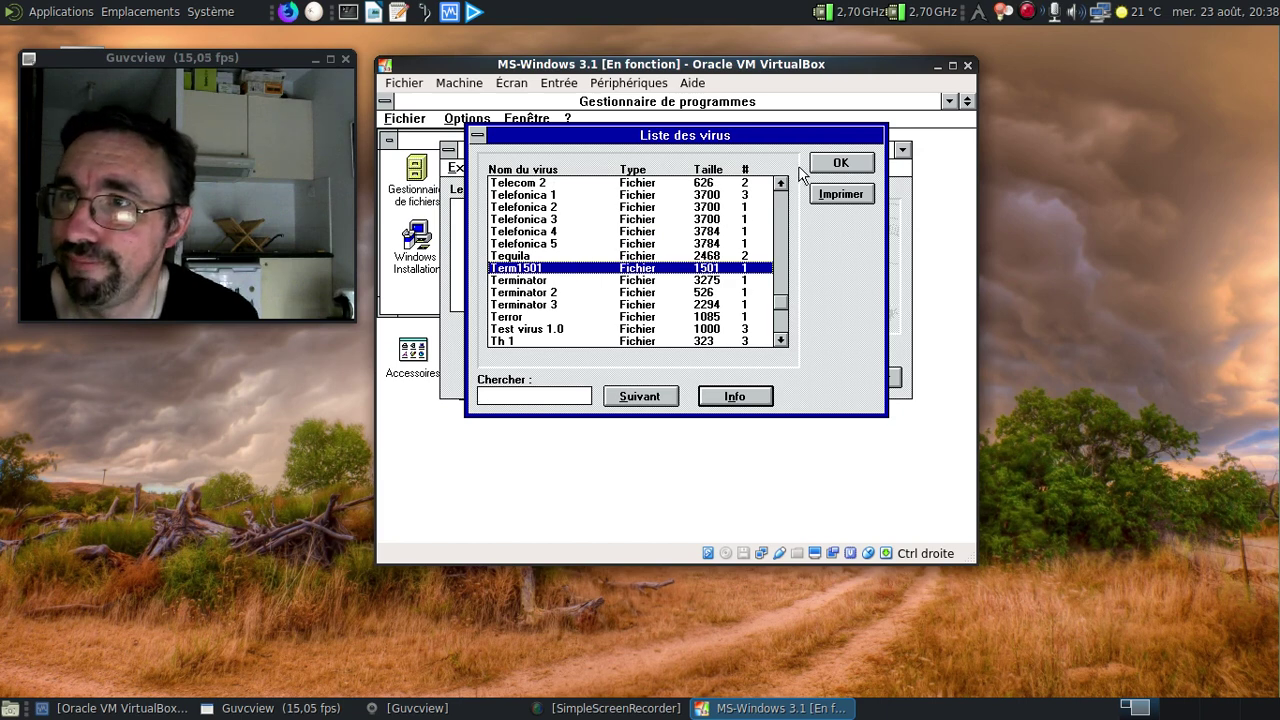
click(781, 185)
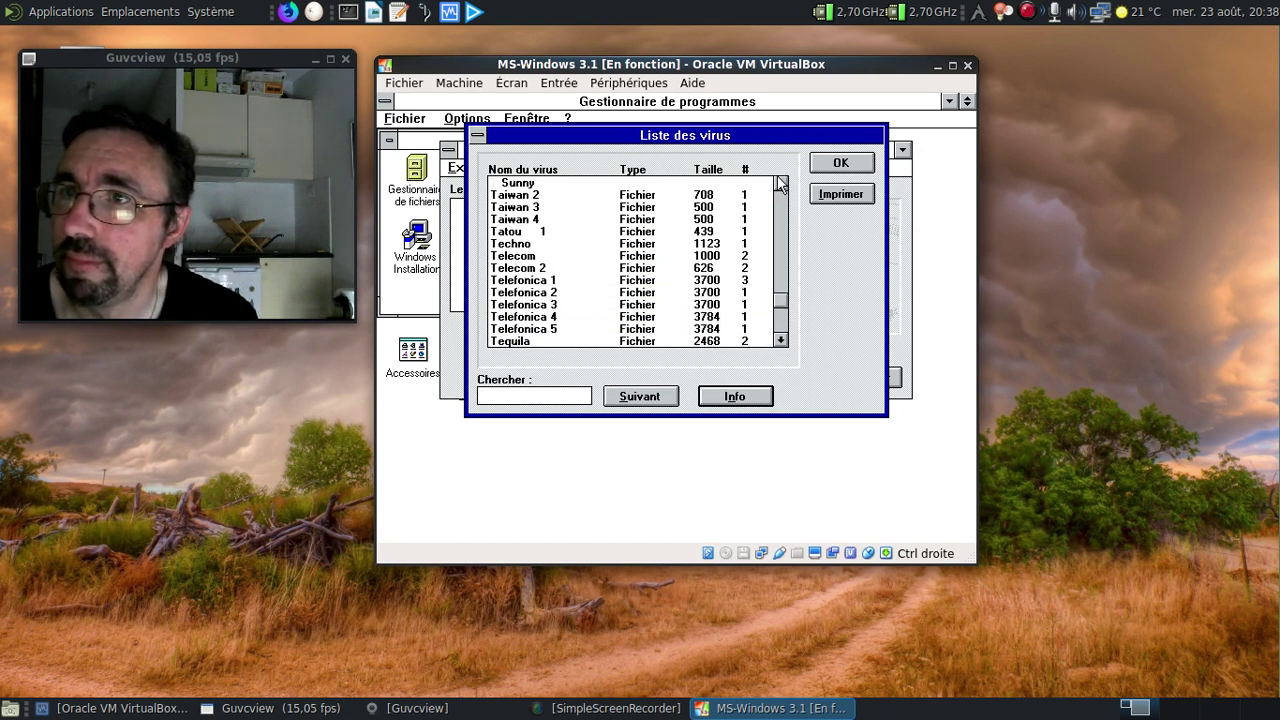
click(781, 185)
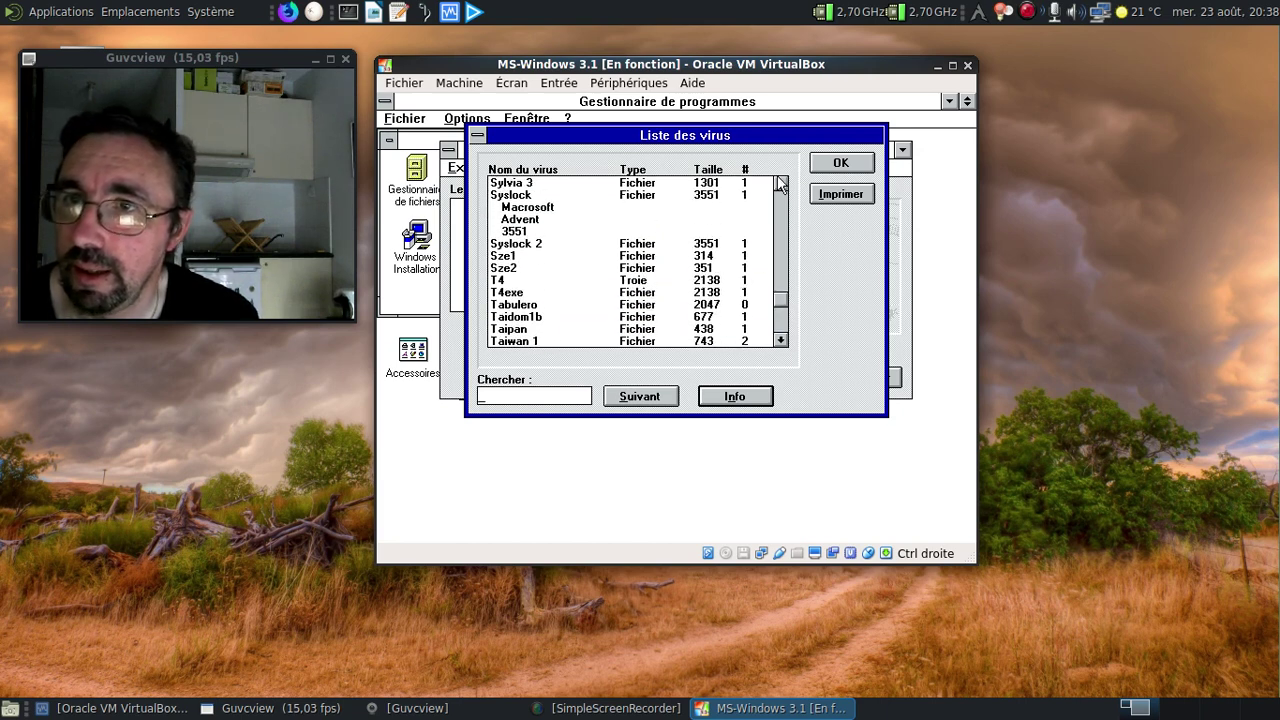
click(776, 231)
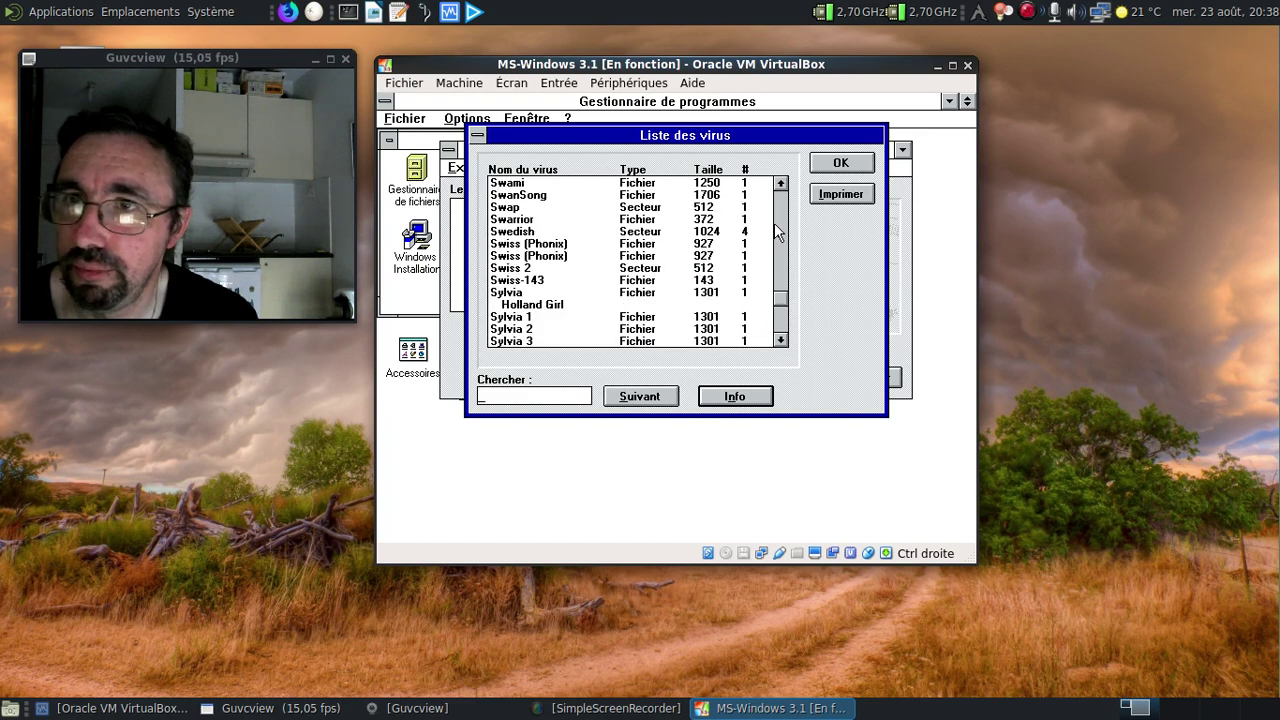
double_click(520, 220)
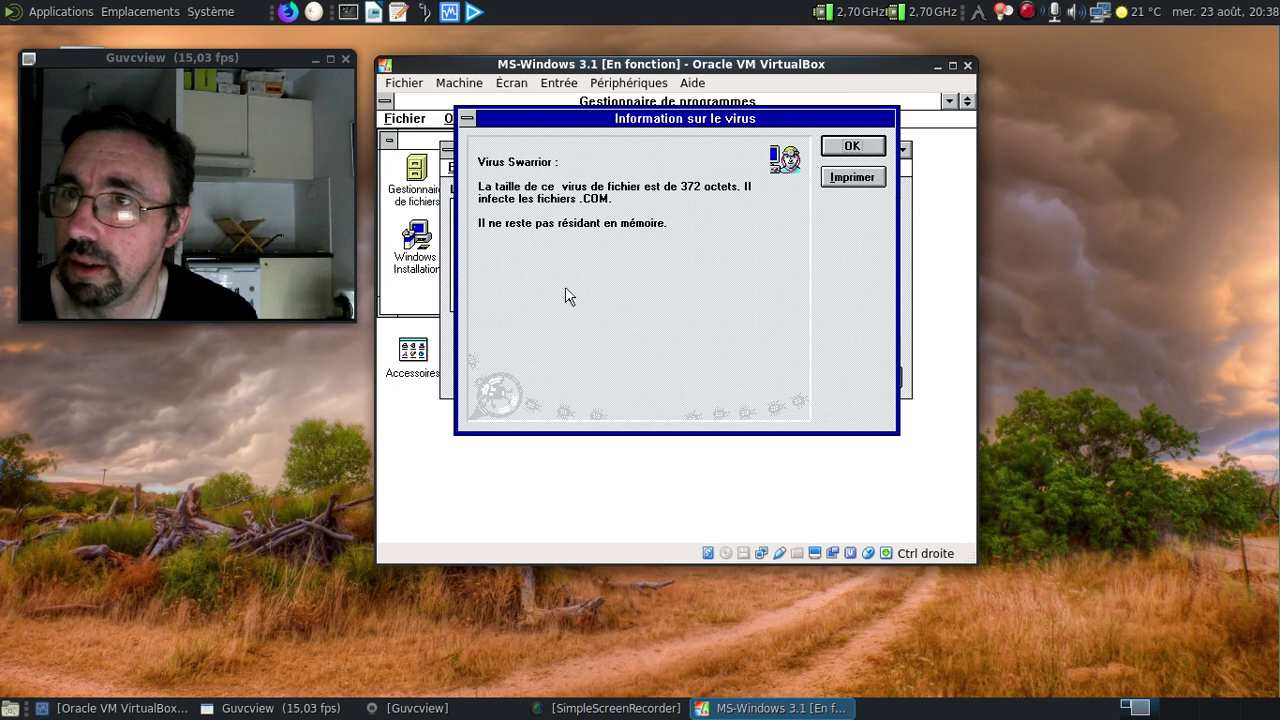
click(836, 144)
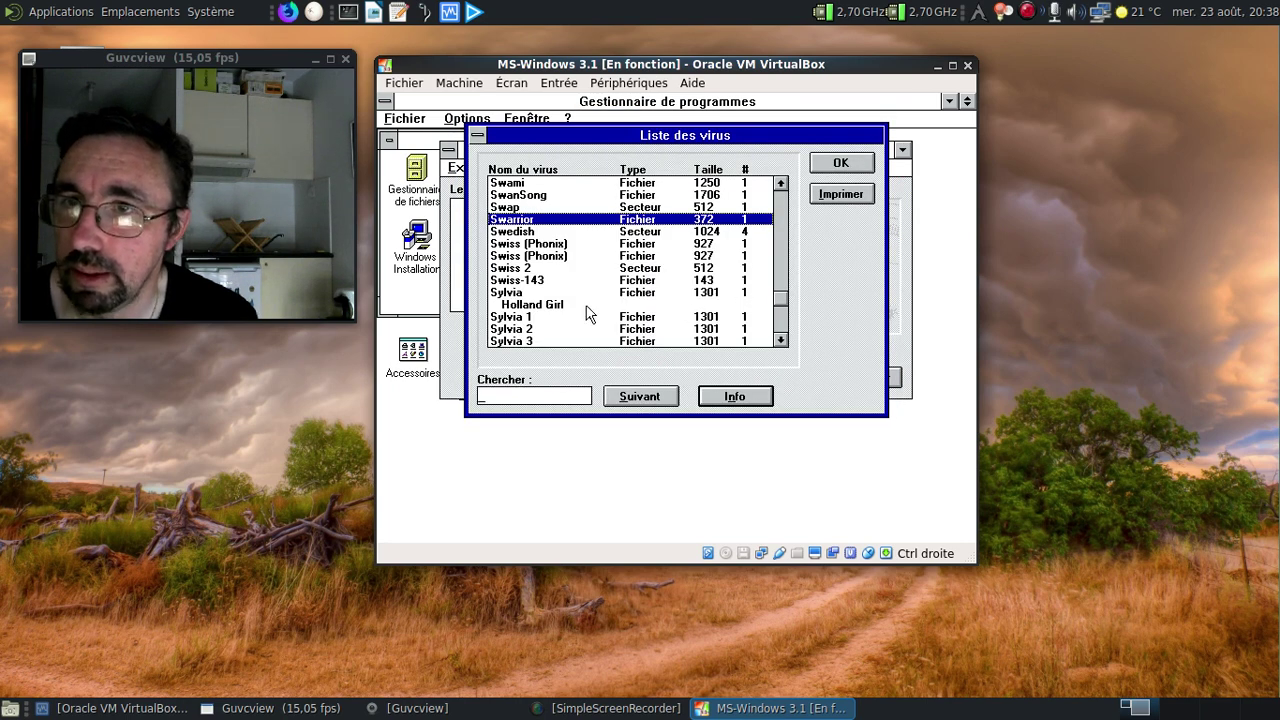
- Read the information on the Sylvia and USSR-1689 viruses, and close the virus list
click(549, 293)
double_click(549, 294)
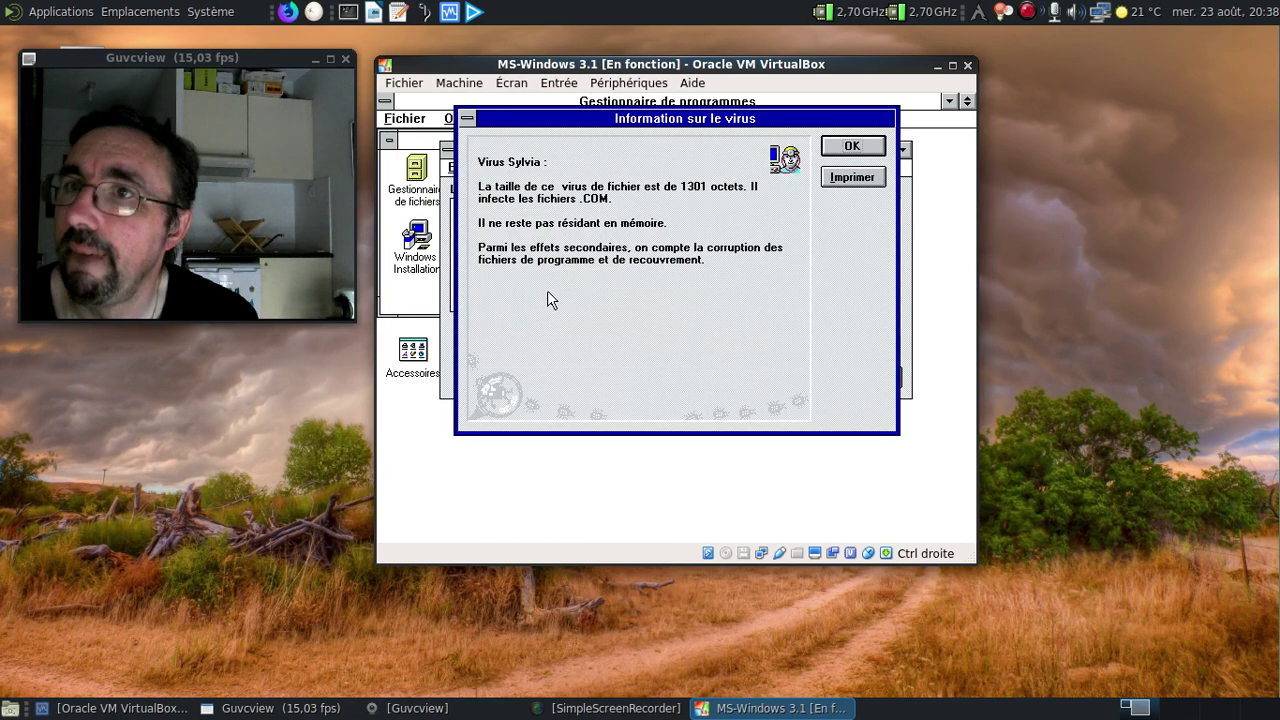
click(850, 150)
drag(780, 300, 780, 192)
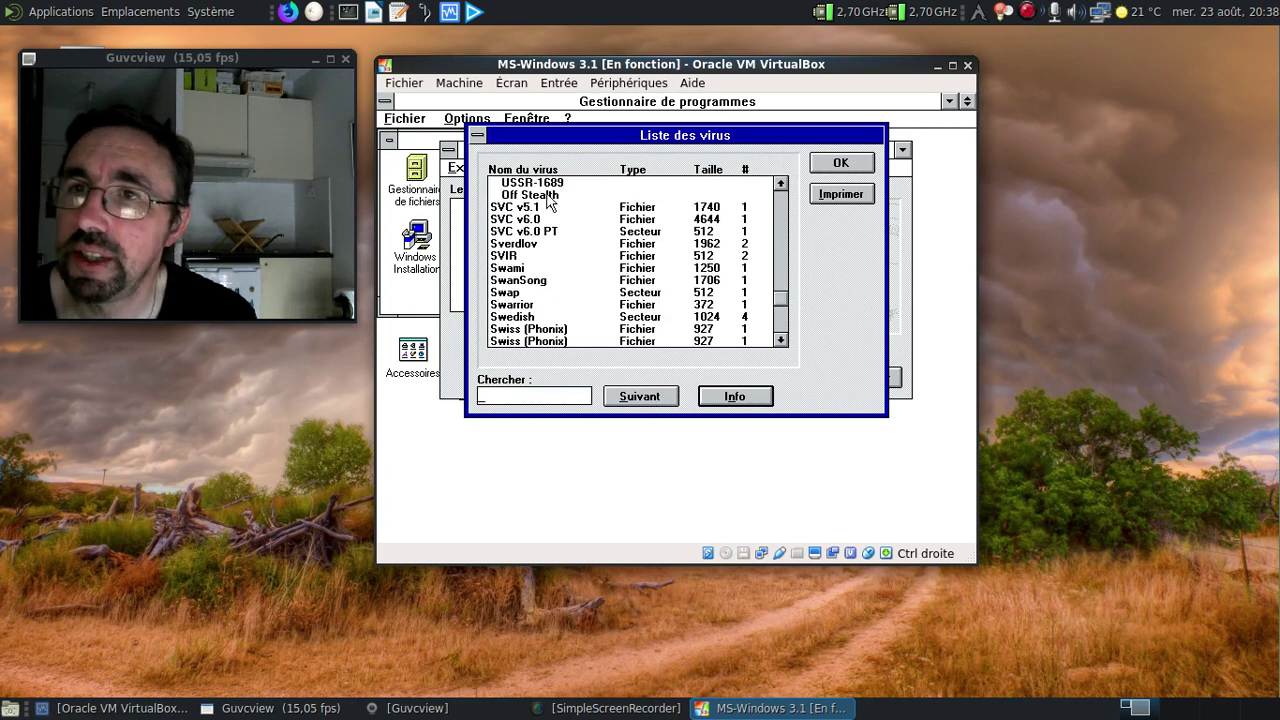
double_click(546, 185)
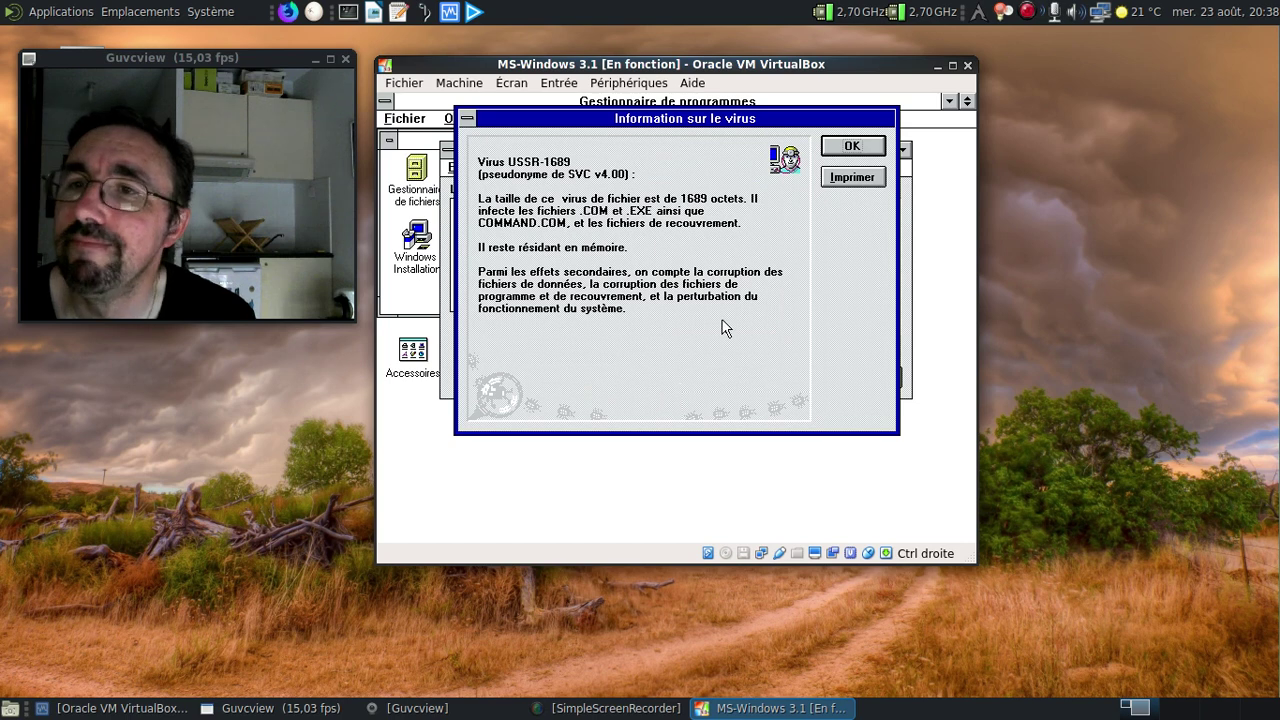
click(828, 150)
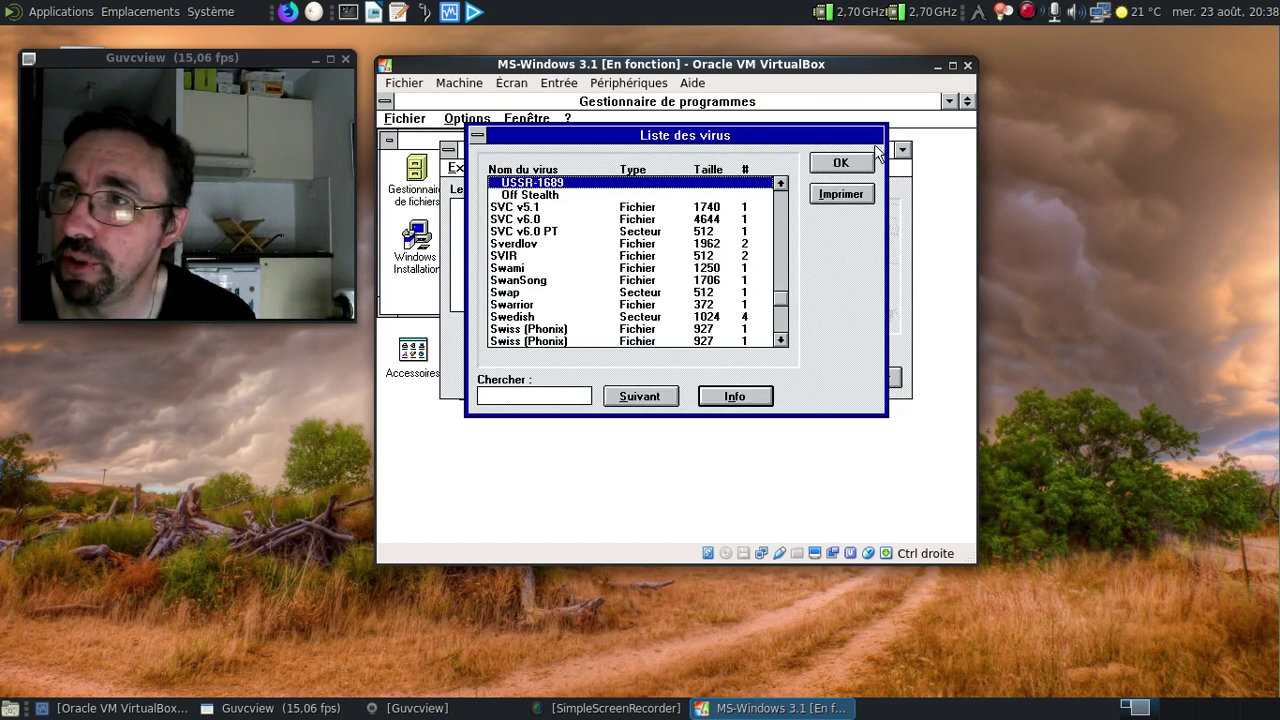
click(843, 172)
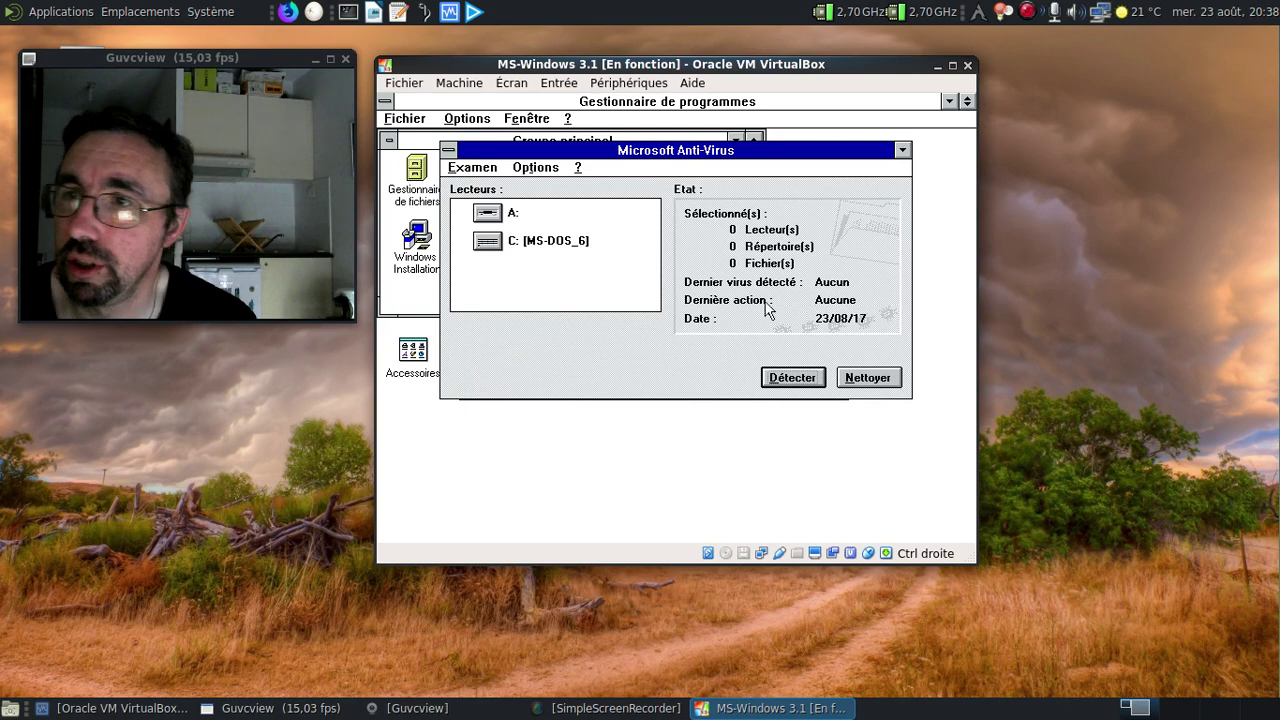
- Scan and clean drive C:, update the verification record for the modified C:\DOS\MSAV.EXE, and dismiss the scan statistics
click(558, 245)
click(864, 381)
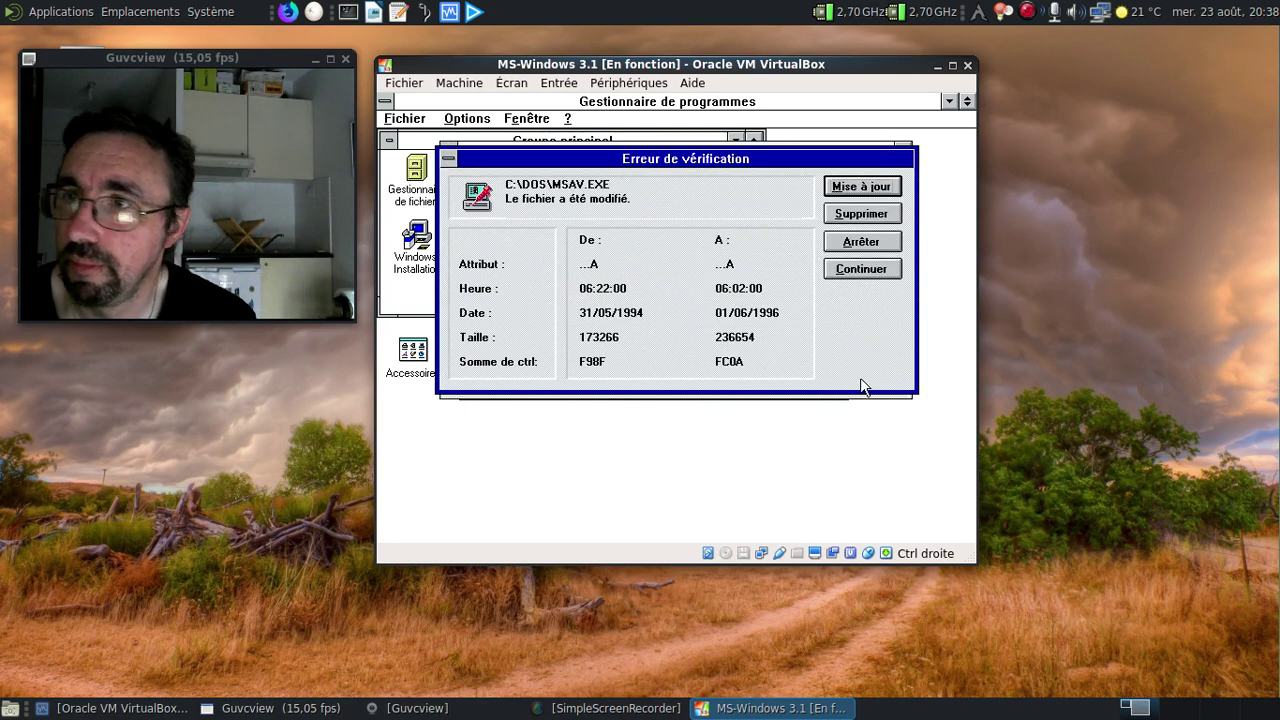
click(864, 189)
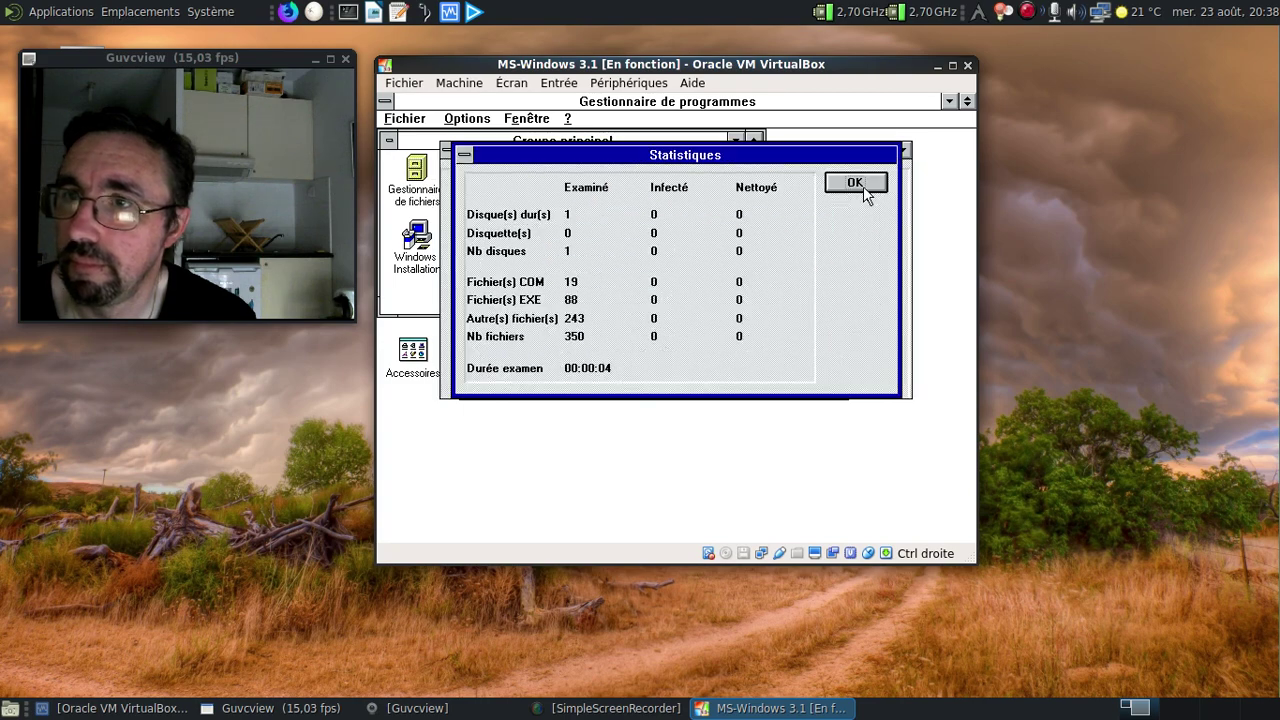
click(863, 186)
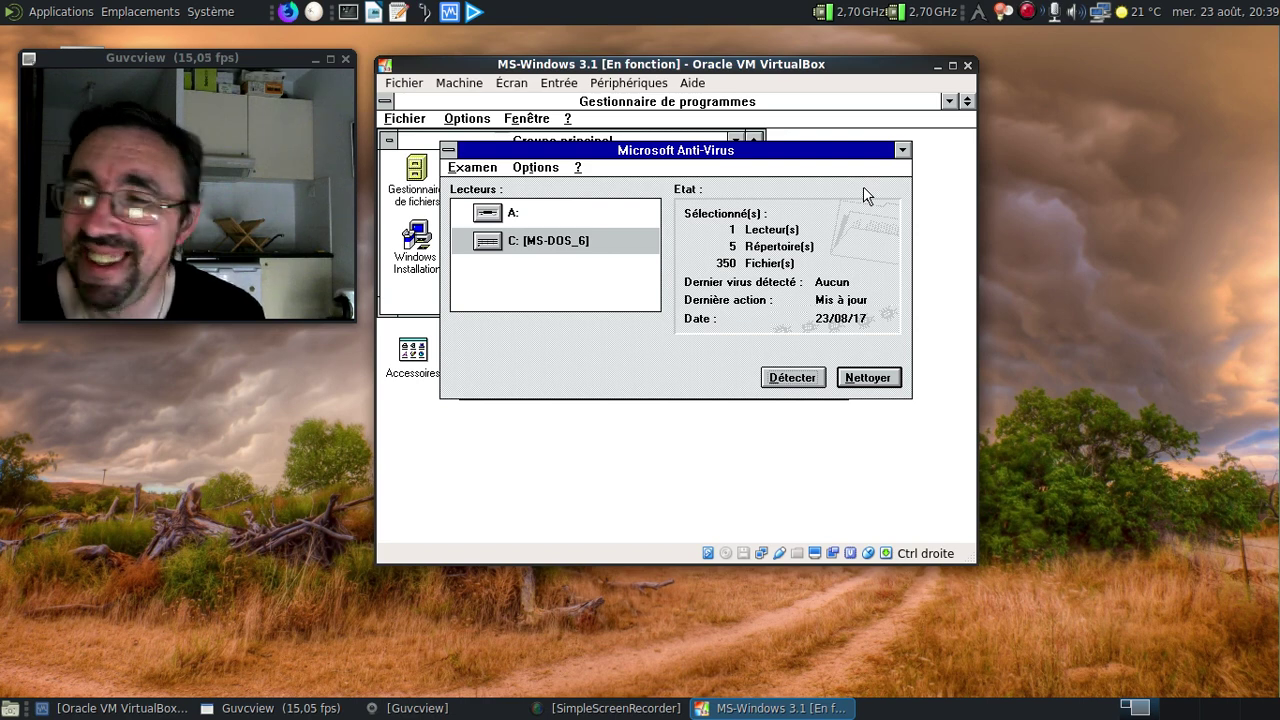
- Close Microsoft Anti-Virus and try to launch MWAVTSR from the Applications group
double_click(450, 150)
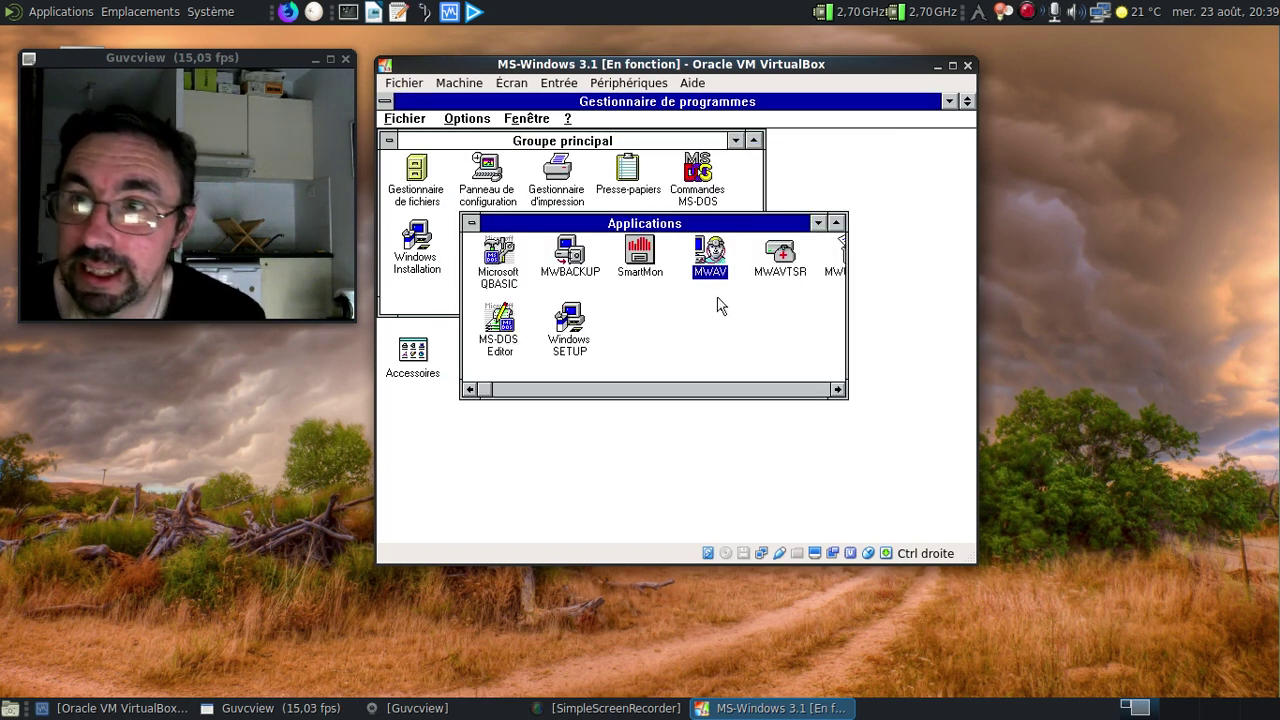
double_click(793, 280)
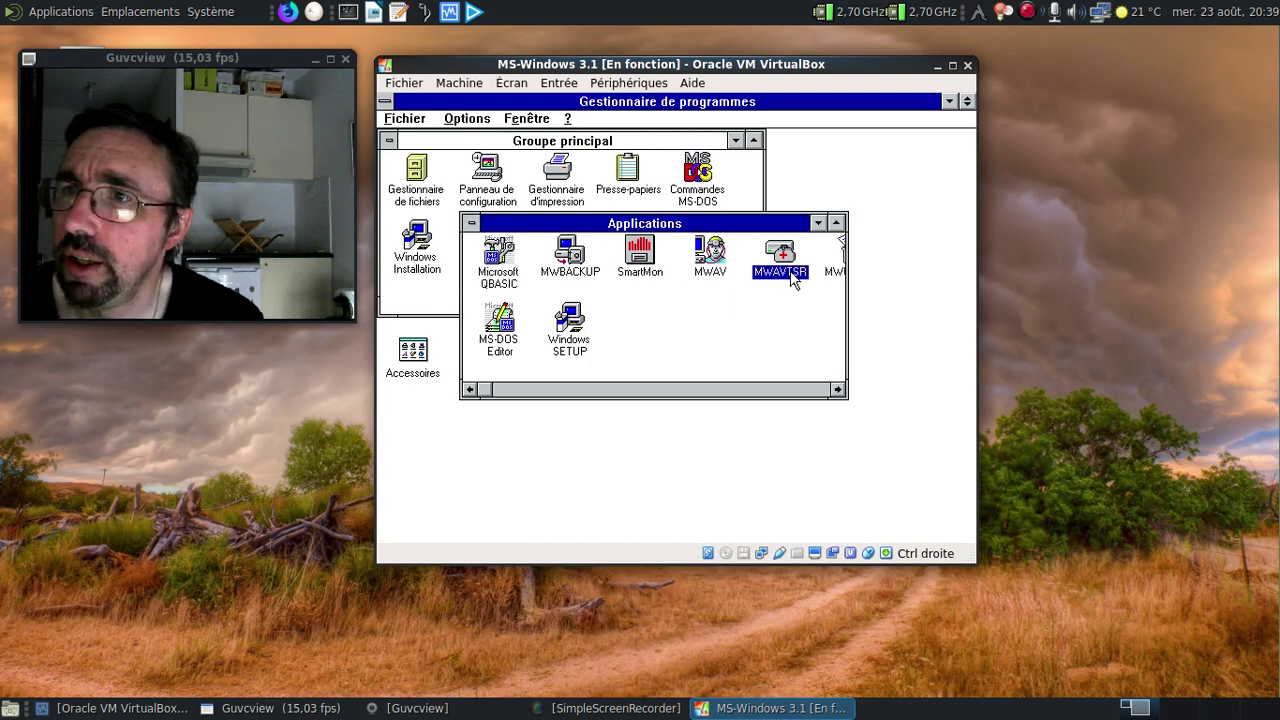
click(703, 238)
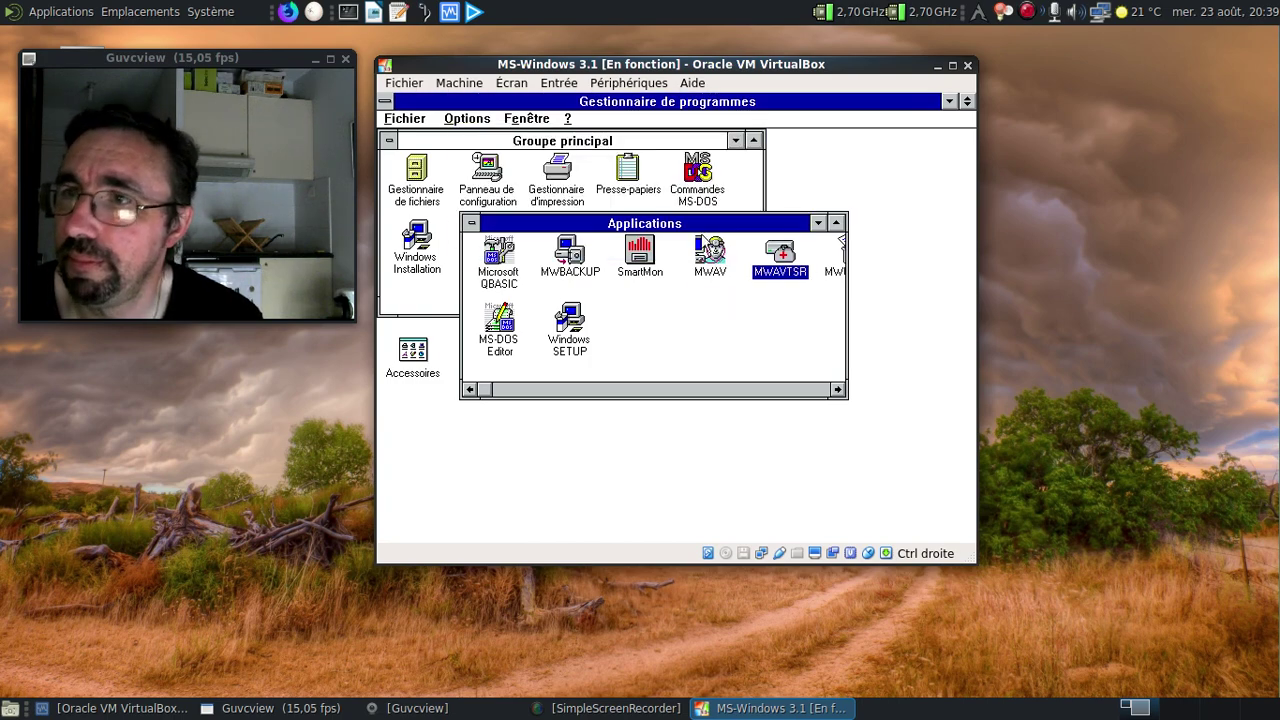
click(815, 390)
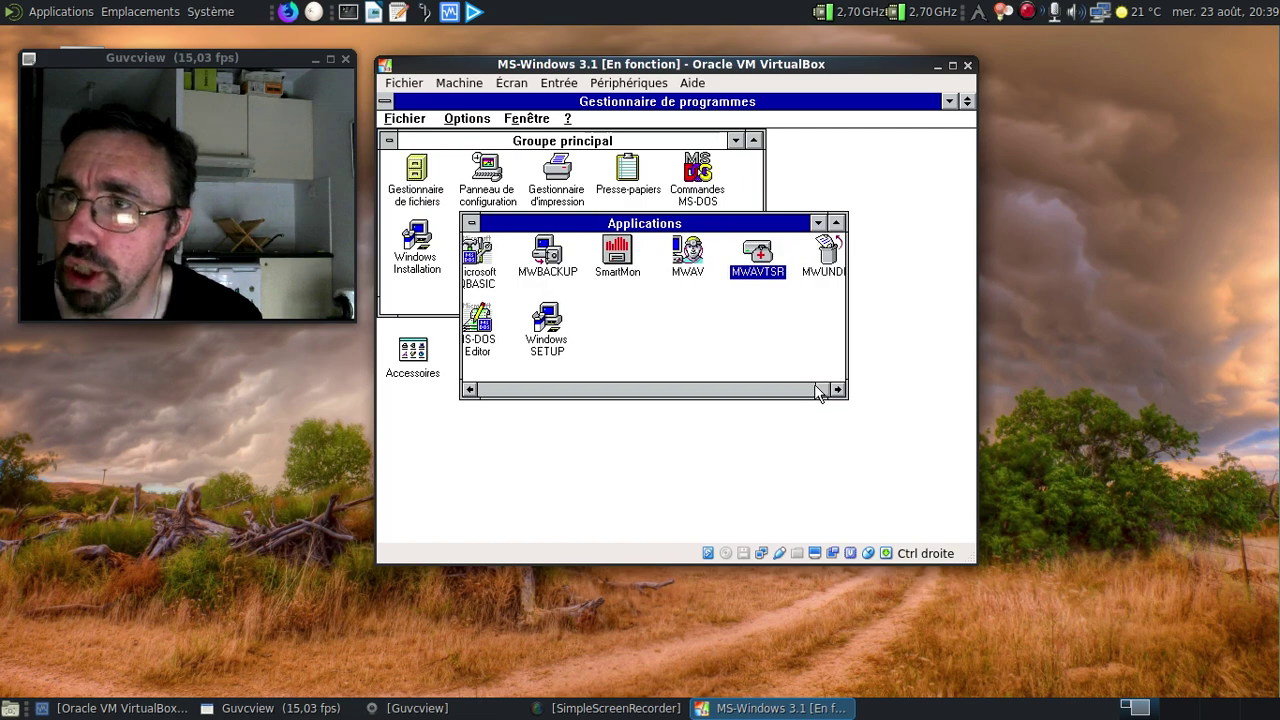
click(815, 390)
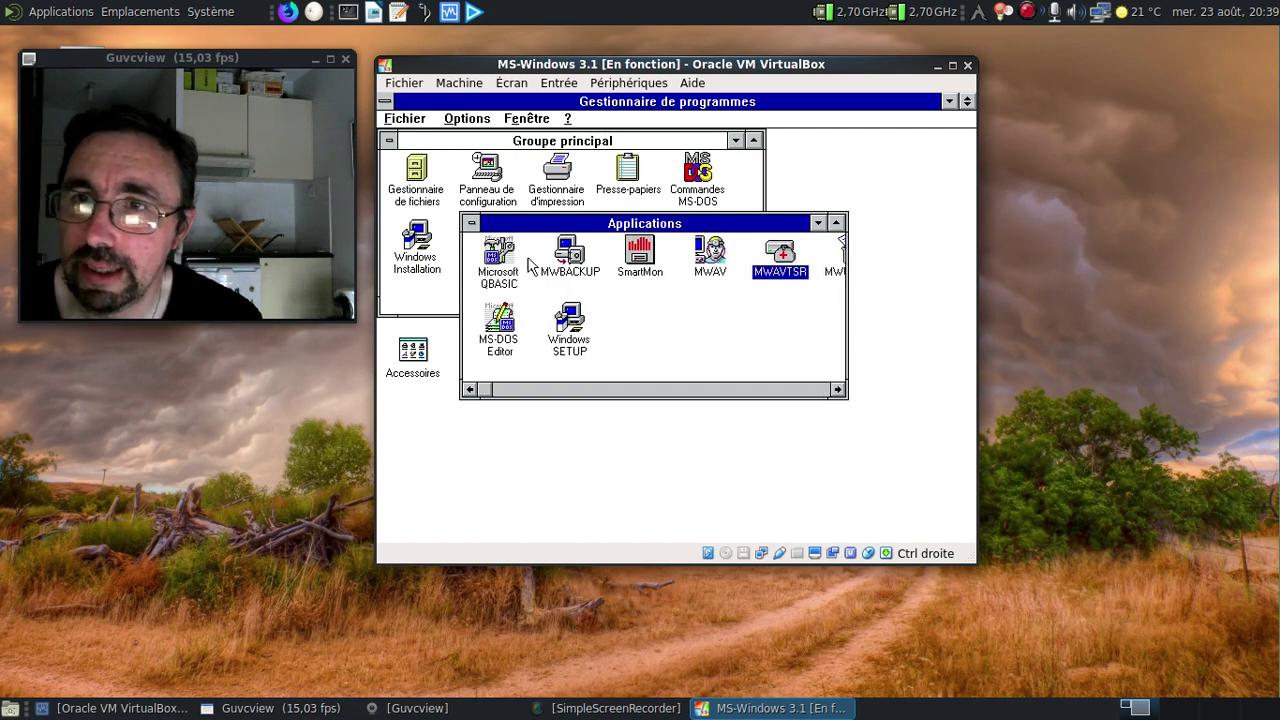
- Close the Program Manager and confirm ending the Windows session to return to MS-DOS
double_click(390, 104)
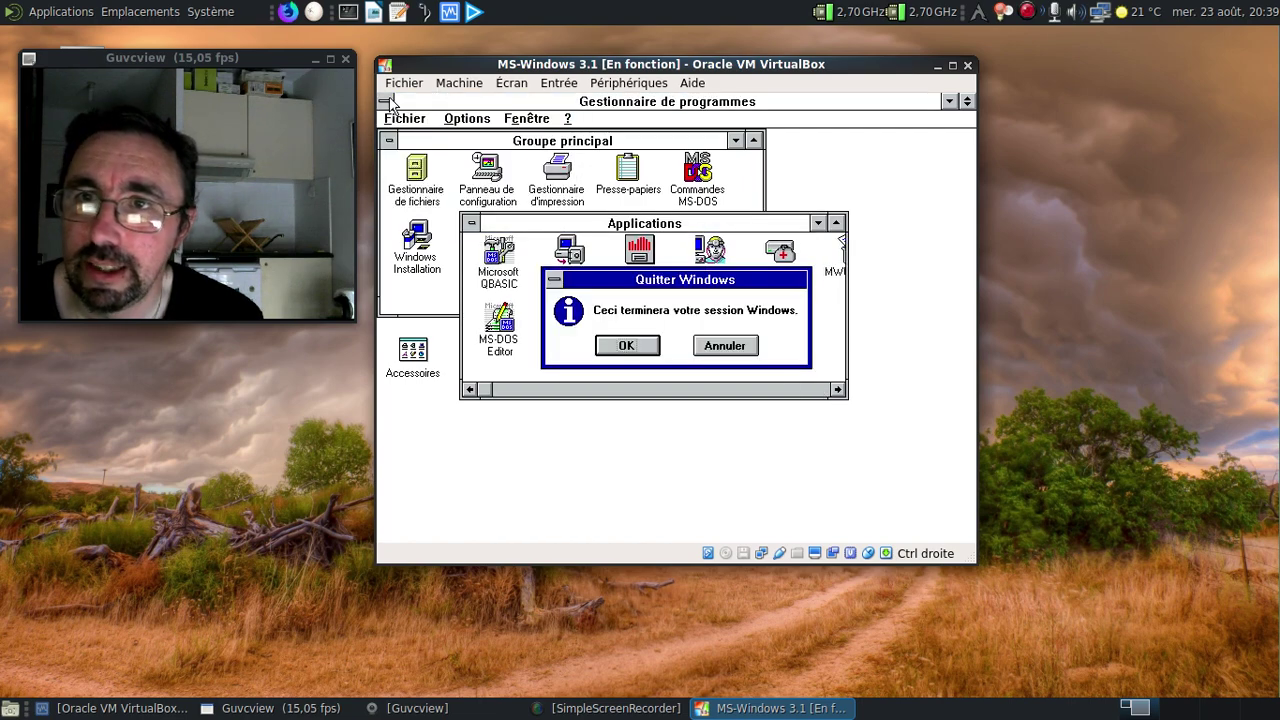
click(622, 346)
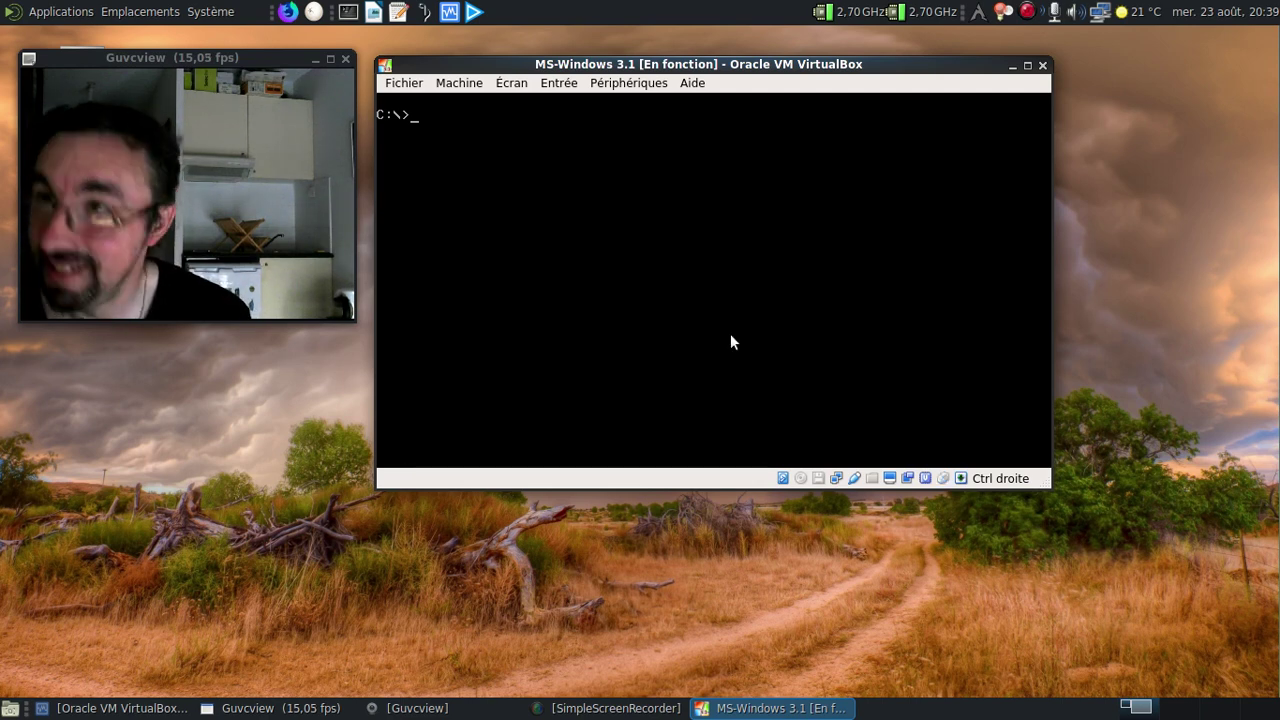
right_click(1027, 11)
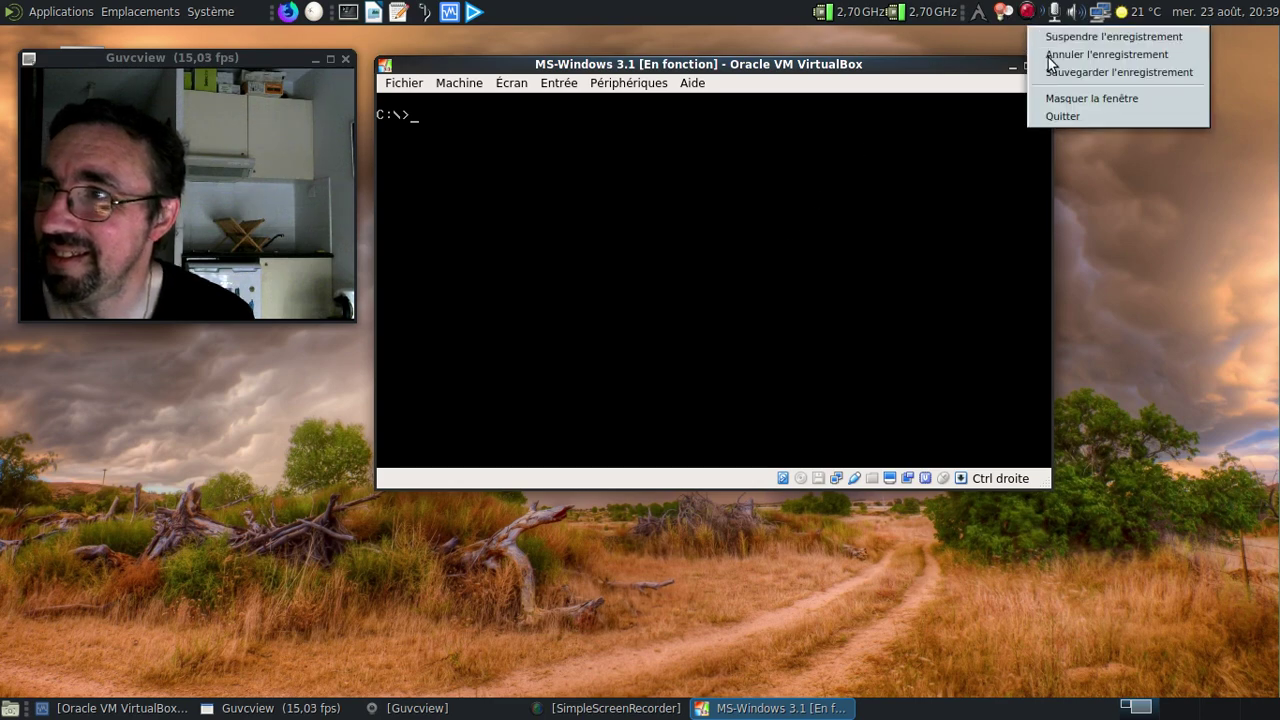